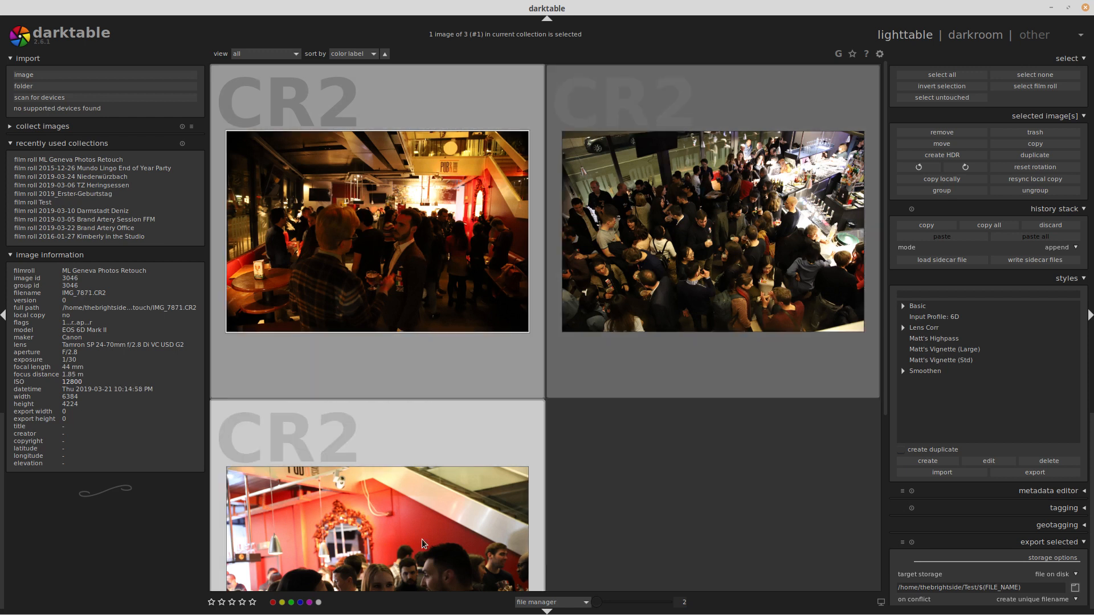
# Open the photo of the two men talking in the bar for editing in the darkroom.
pyautogui.scroll(-1, 421, 539)
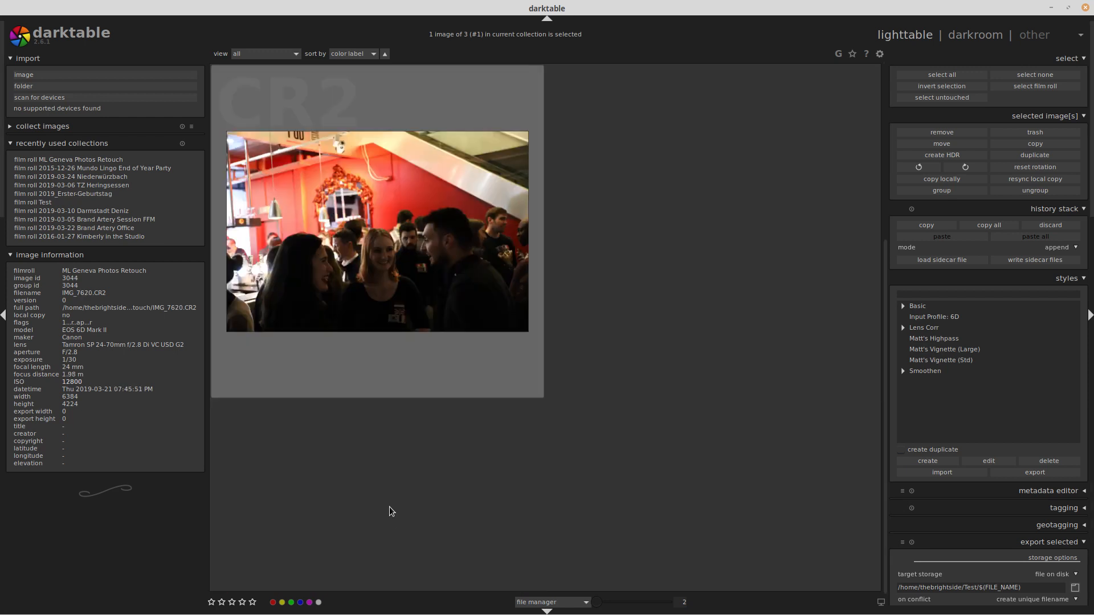
pyautogui.scroll(1, 392, 511)
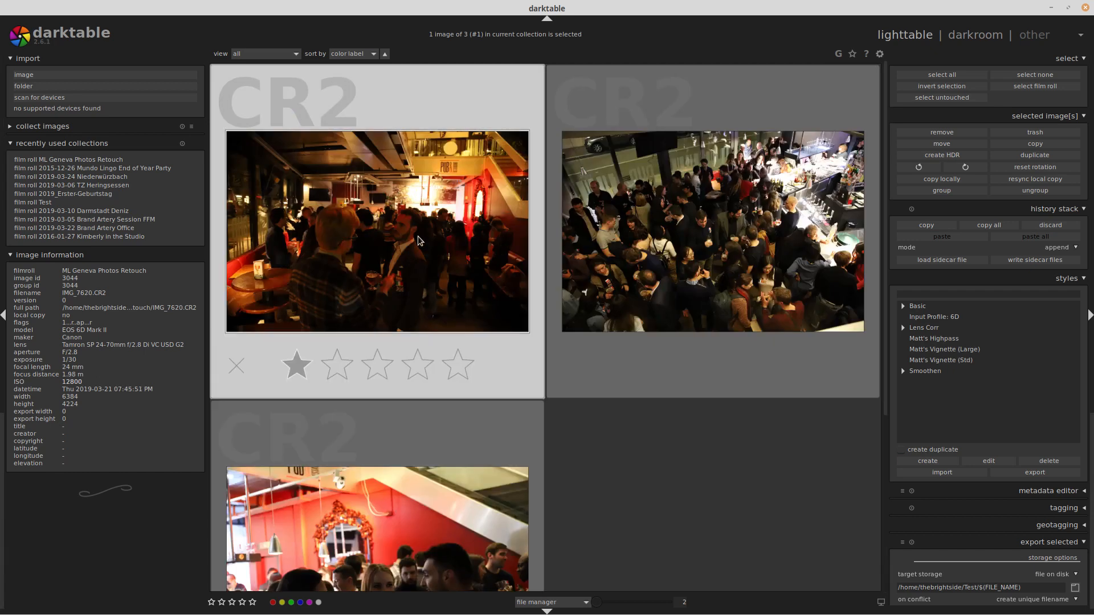
pyautogui.doubleClick(419, 240)
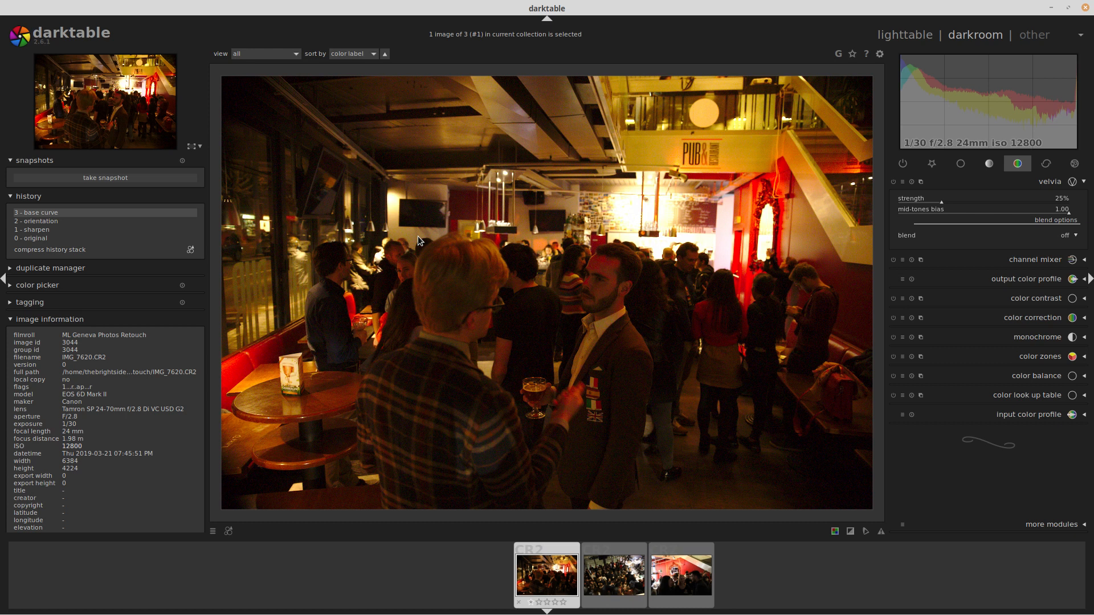
# Apply the Basic style Denoisex1-noEQ to the open photo.
pyautogui.click(228, 532)
pyautogui.moveTo(266, 539)
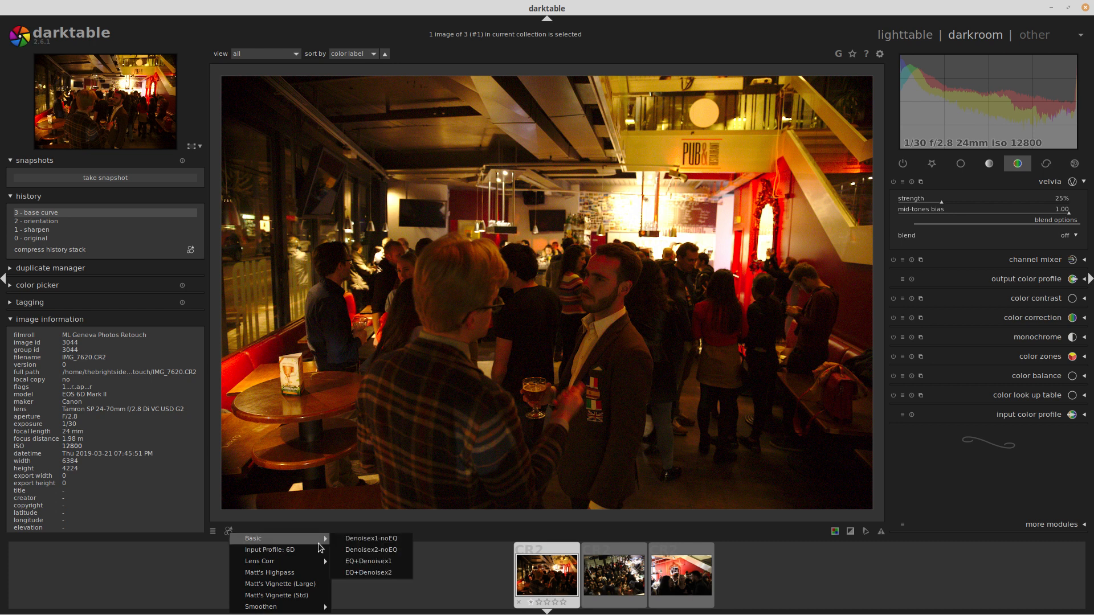
pyautogui.click(358, 544)
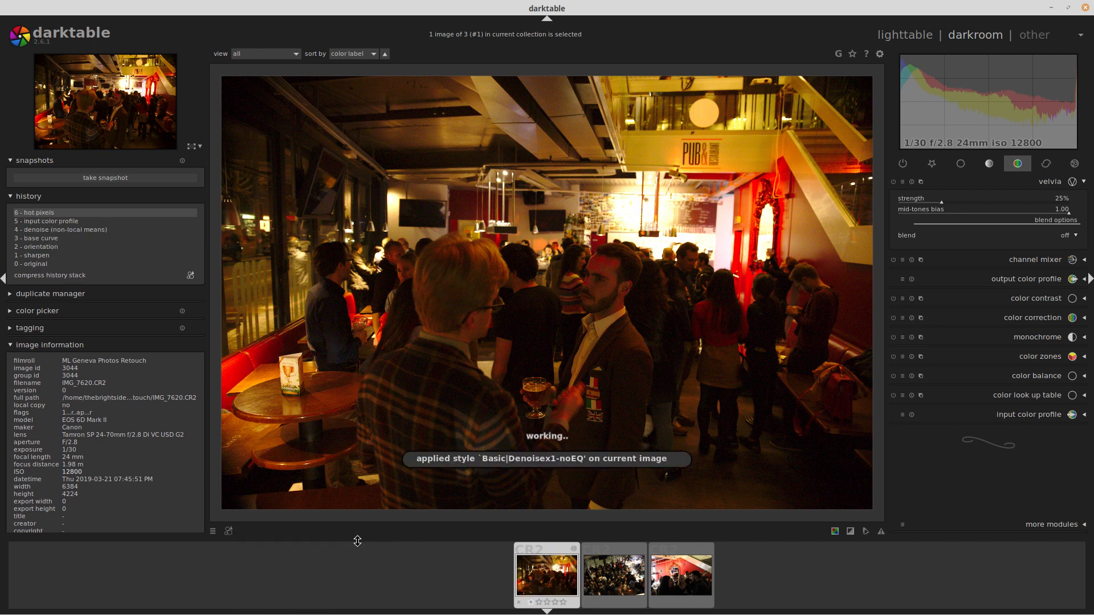
# Compare the history states for denoise, input color profile, hot pixels, base curve and orientation, finishing on base curve.
pyautogui.click(64, 230)
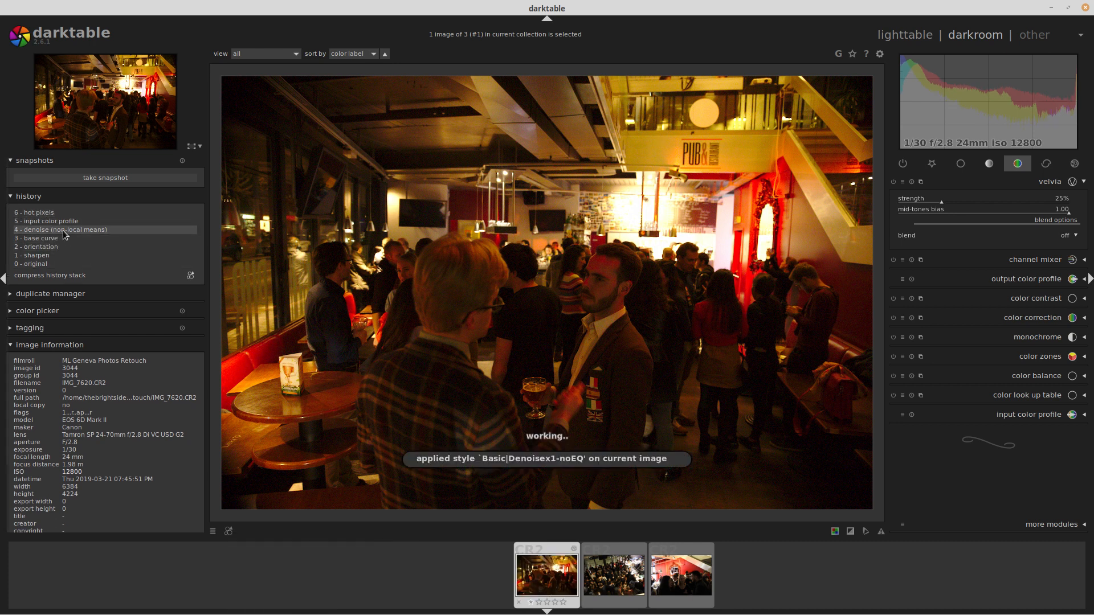
pyautogui.click(61, 223)
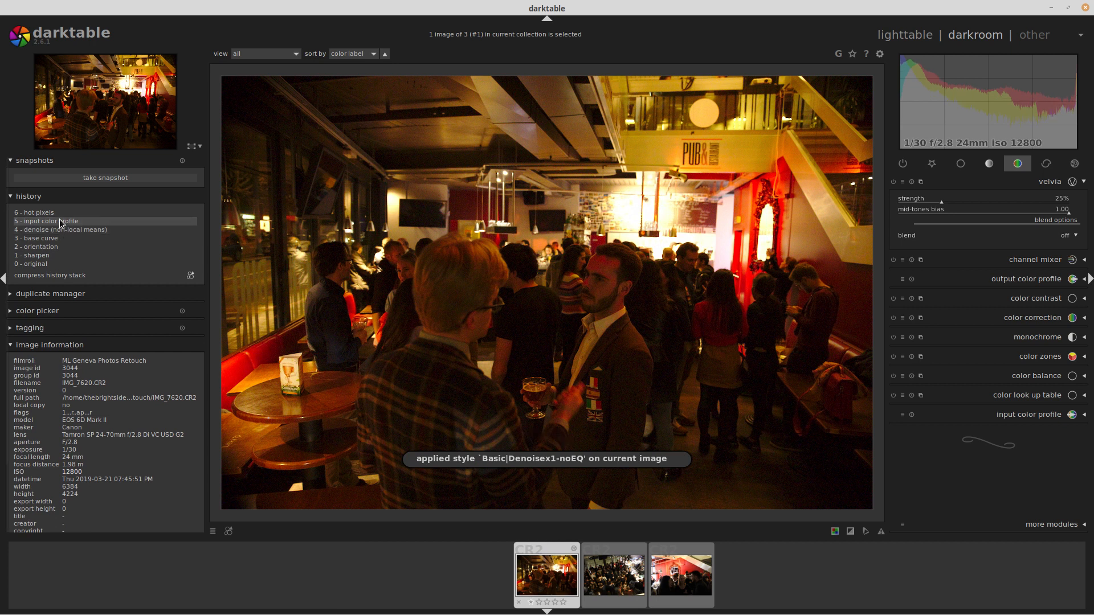
pyautogui.click(60, 214)
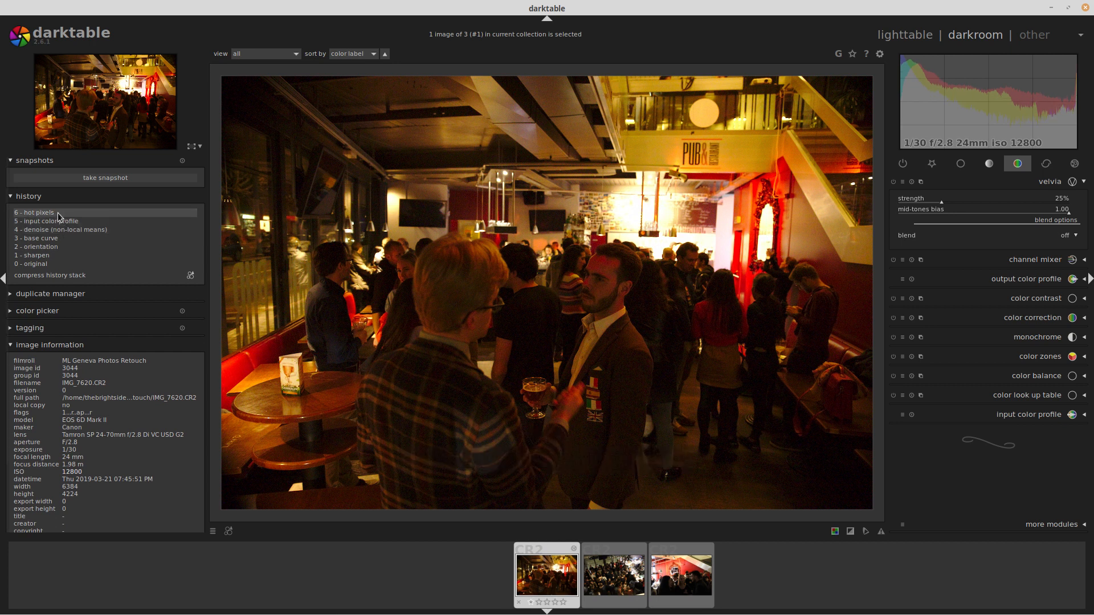
pyautogui.click(44, 240)
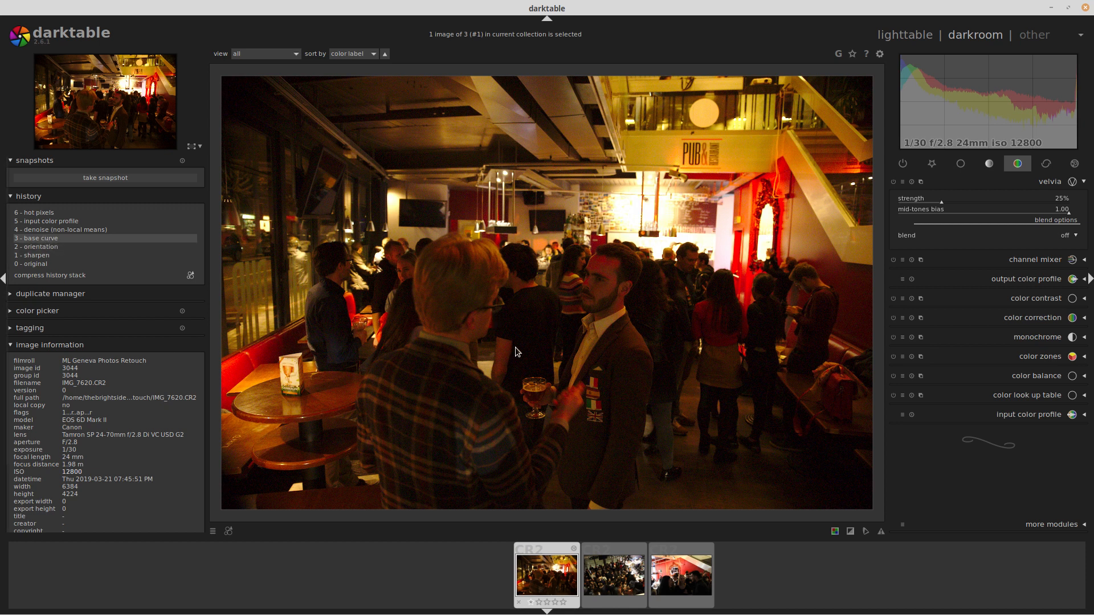
pyautogui.click(64, 249)
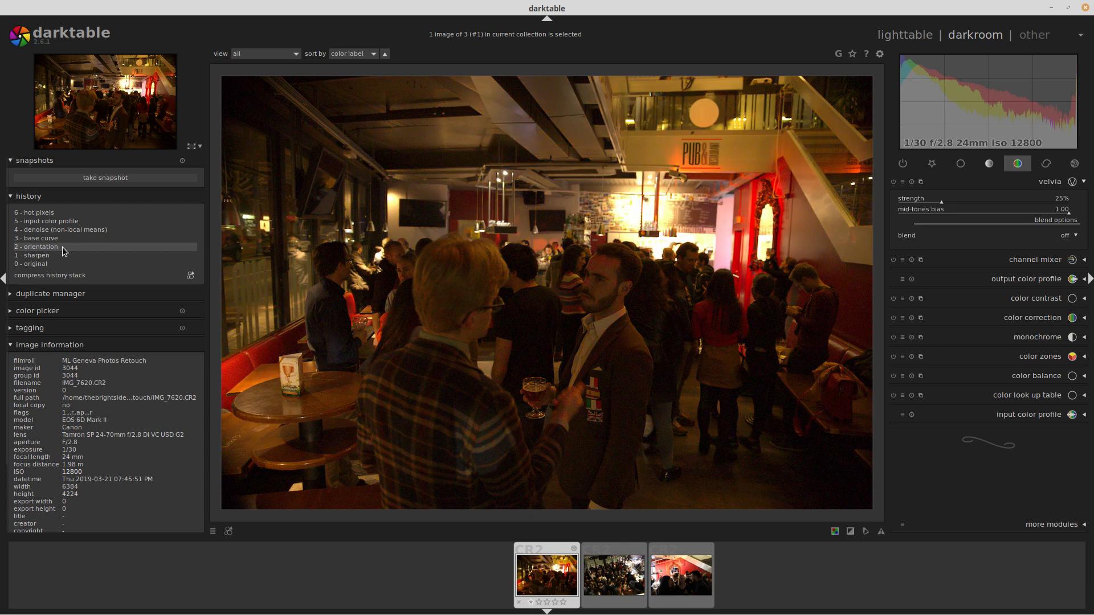
pyautogui.click(64, 239)
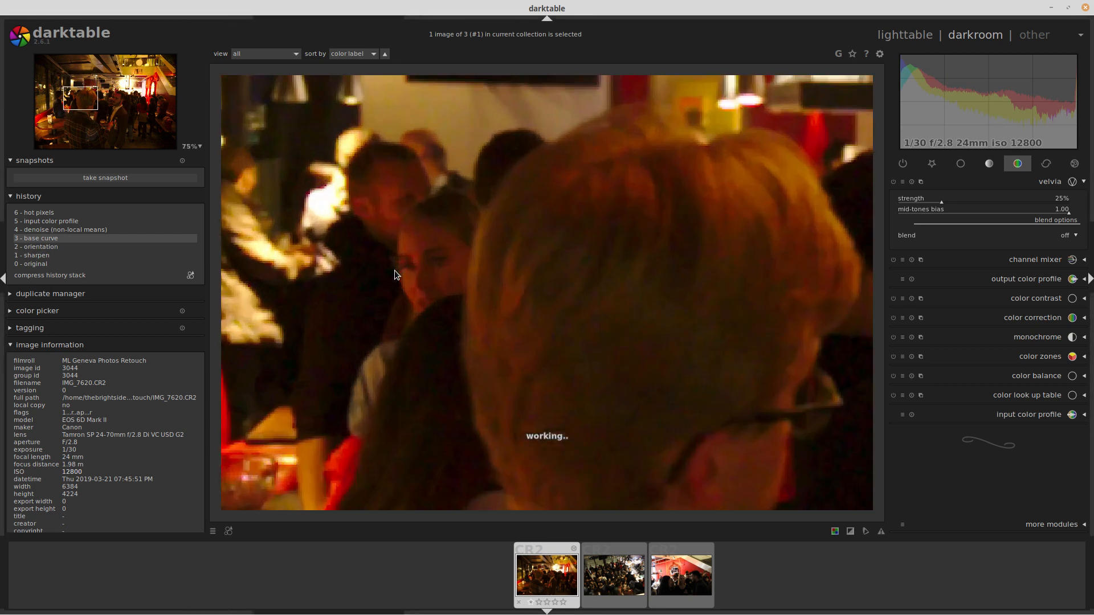
# Inspect the image noise at 100% zoom across the faces and clothing in the crowd.
pyautogui.middleClick(397, 274)
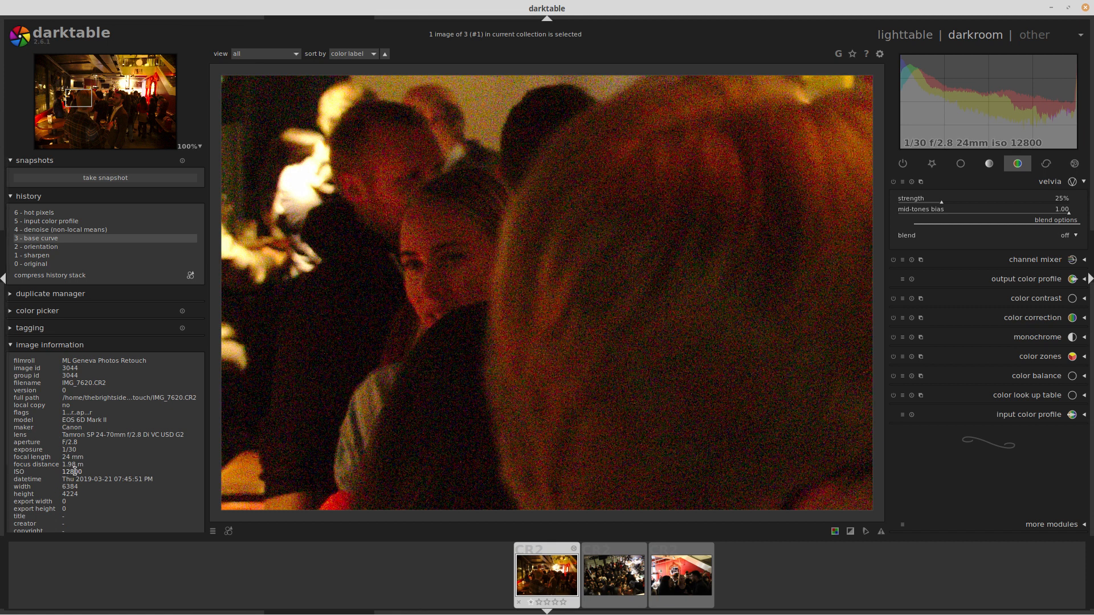
pyautogui.moveTo(765, 351); pyautogui.dragTo(425, 302)
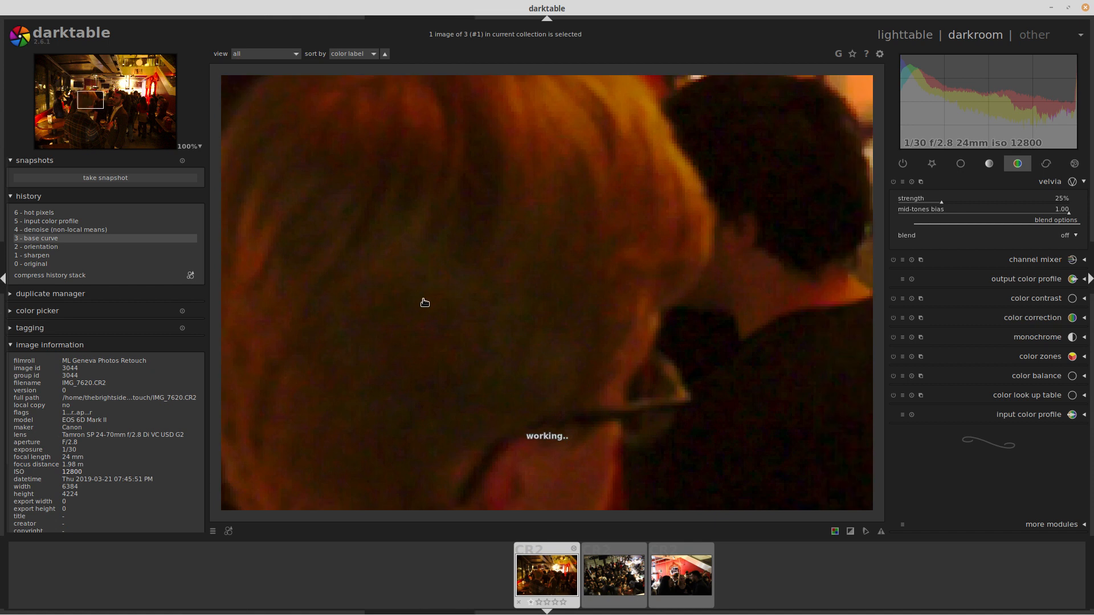
pyautogui.moveTo(737, 307); pyautogui.dragTo(566, 292)
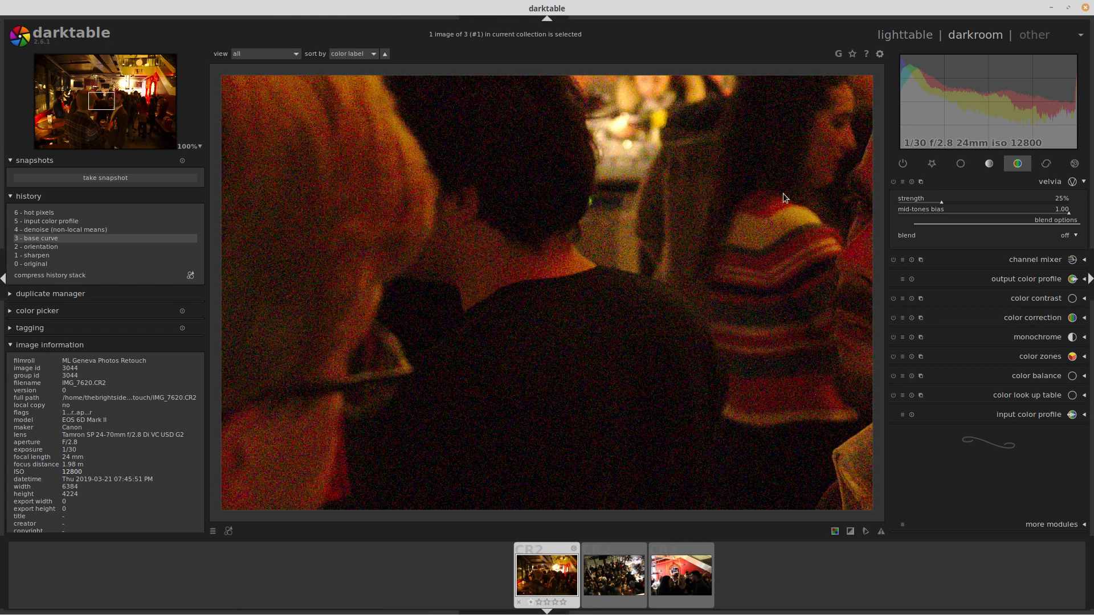
pyautogui.moveTo(744, 392); pyautogui.dragTo(360, 327)
pyautogui.moveTo(793, 285); pyautogui.dragTo(474, 341)
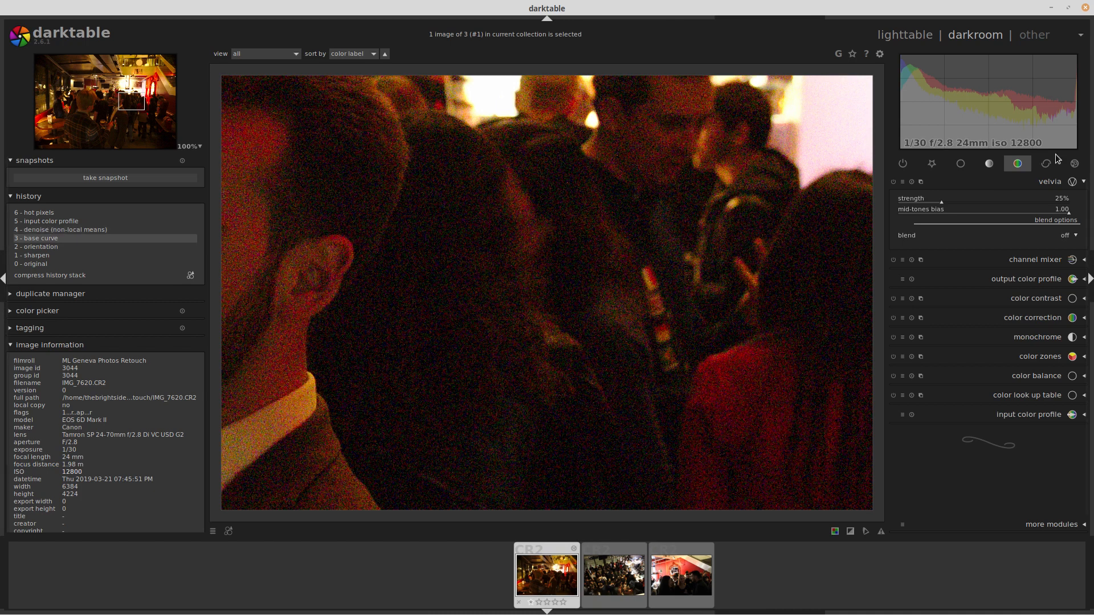
# Show the denoise (non-local means) settings at the style's denoise history state.
pyautogui.click(1045, 170)
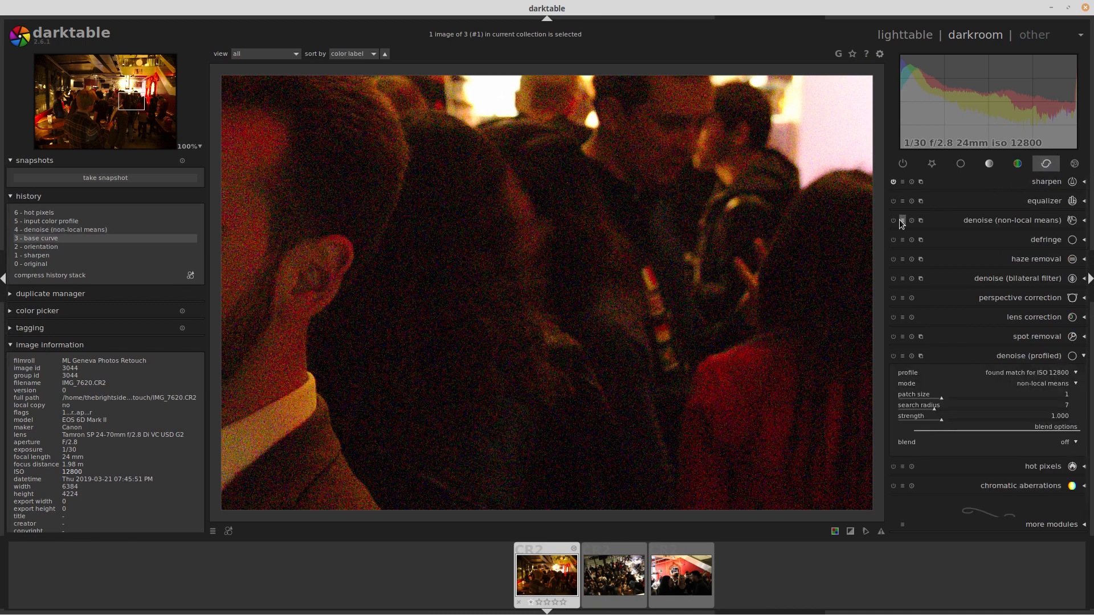
pyautogui.click(990, 220)
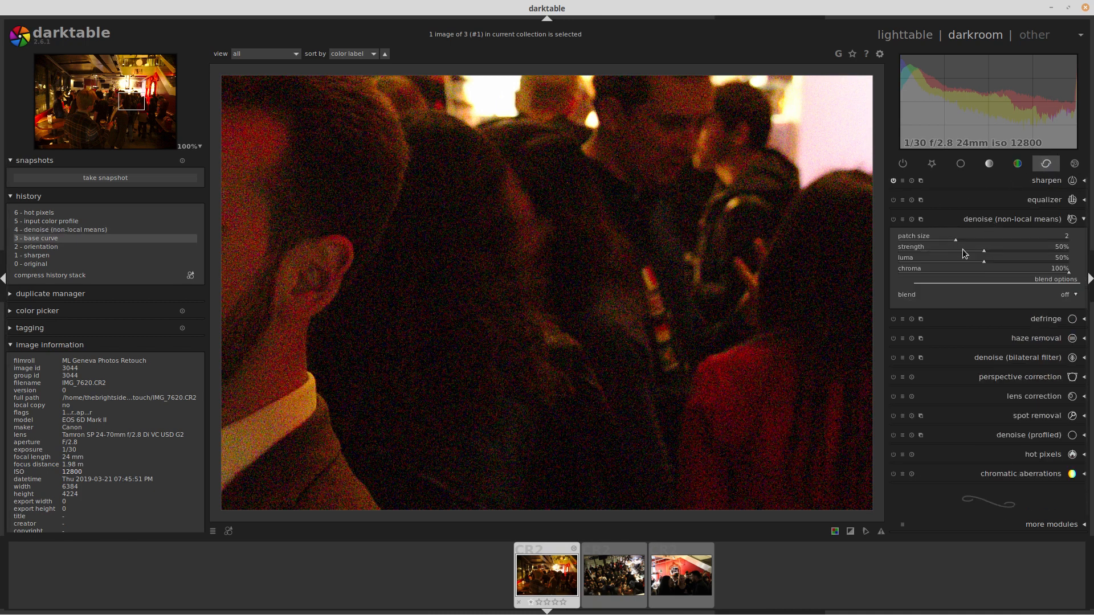
pyautogui.click(96, 231)
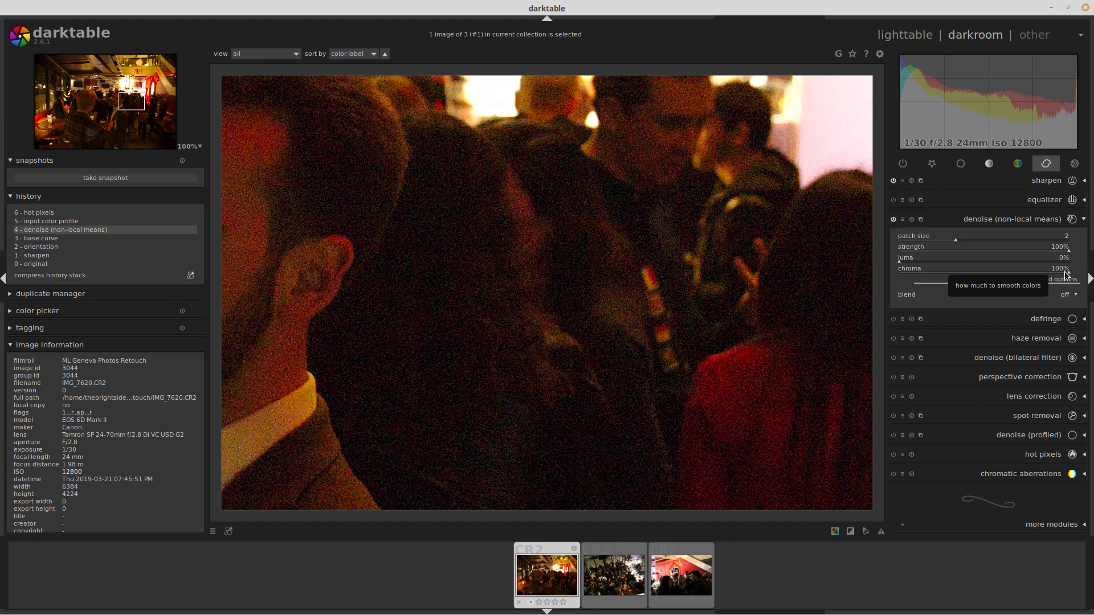
# Try denoise (non-local means) with chroma at 0%, reset chroma, and sweep luma to its maximum and back to its minimum.
pyautogui.moveTo(1066, 274); pyautogui.dragTo(812, 269)
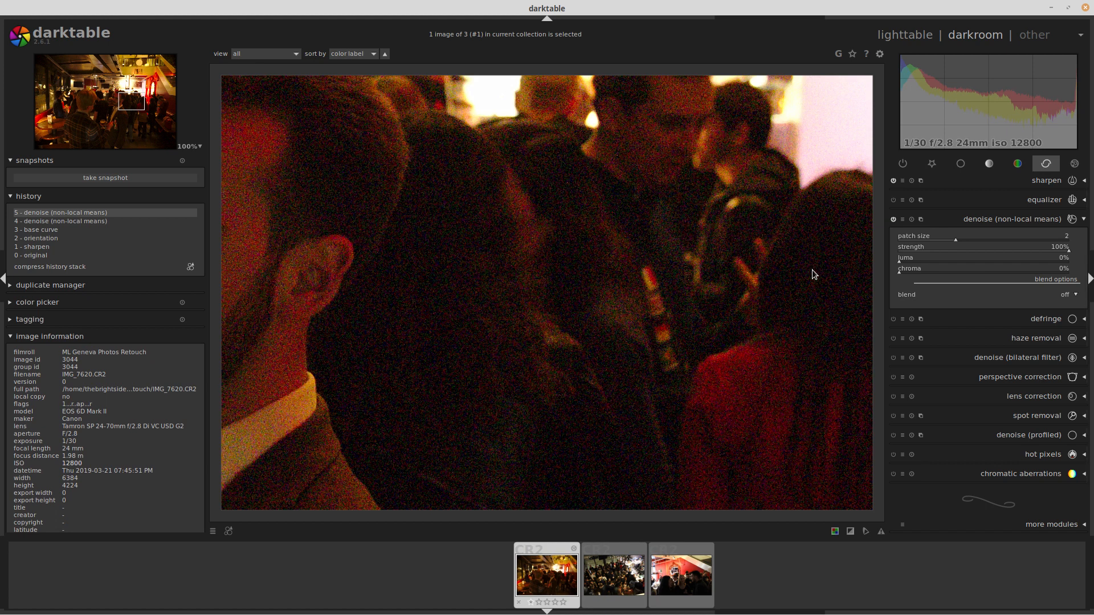
pyautogui.doubleClick(949, 269)
pyautogui.moveTo(901, 262); pyautogui.dragTo(1070, 261)
pyautogui.moveTo(1061, 259); pyautogui.dragTo(890, 255)
# Discard the history above base curve by compressing the stack, and apply the Basic style Denoisex1-noEQ again.
pyautogui.click(61, 230)
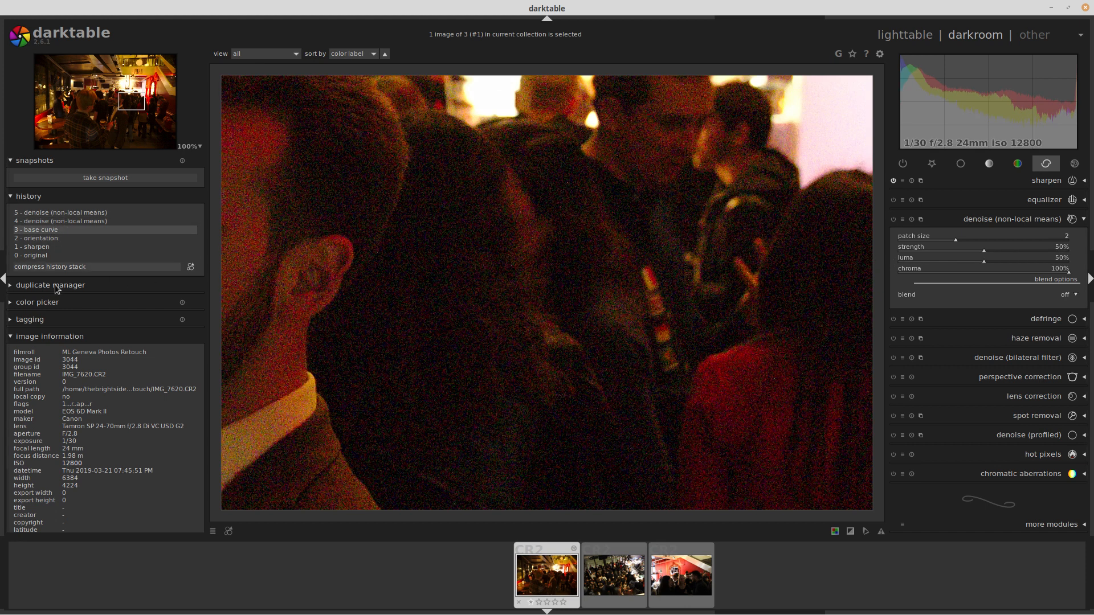
pyautogui.click(66, 268)
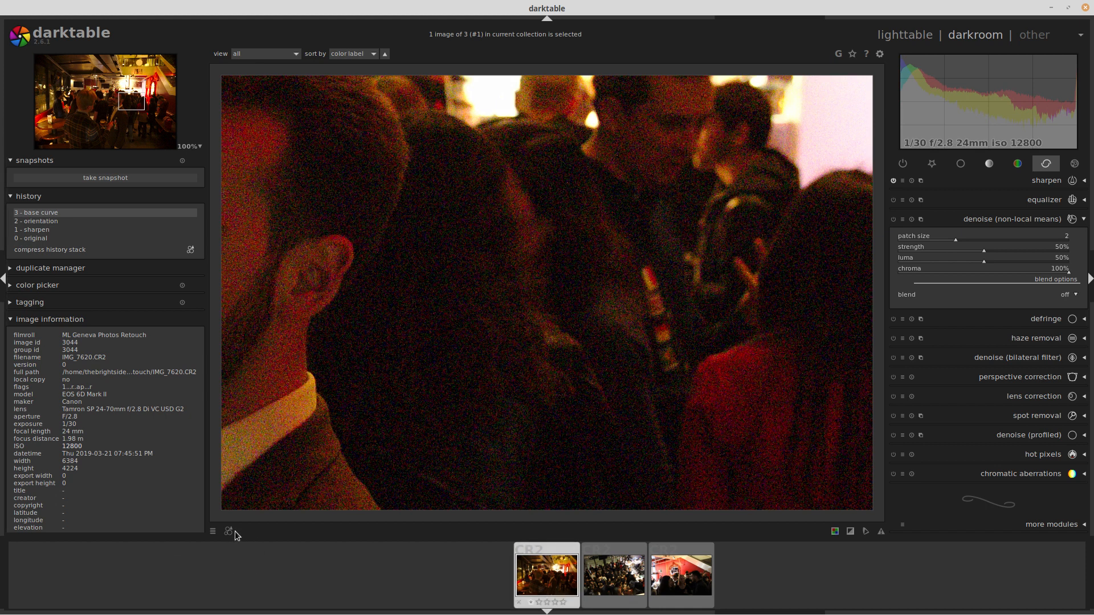
pyautogui.click(230, 535)
pyautogui.moveTo(297, 546)
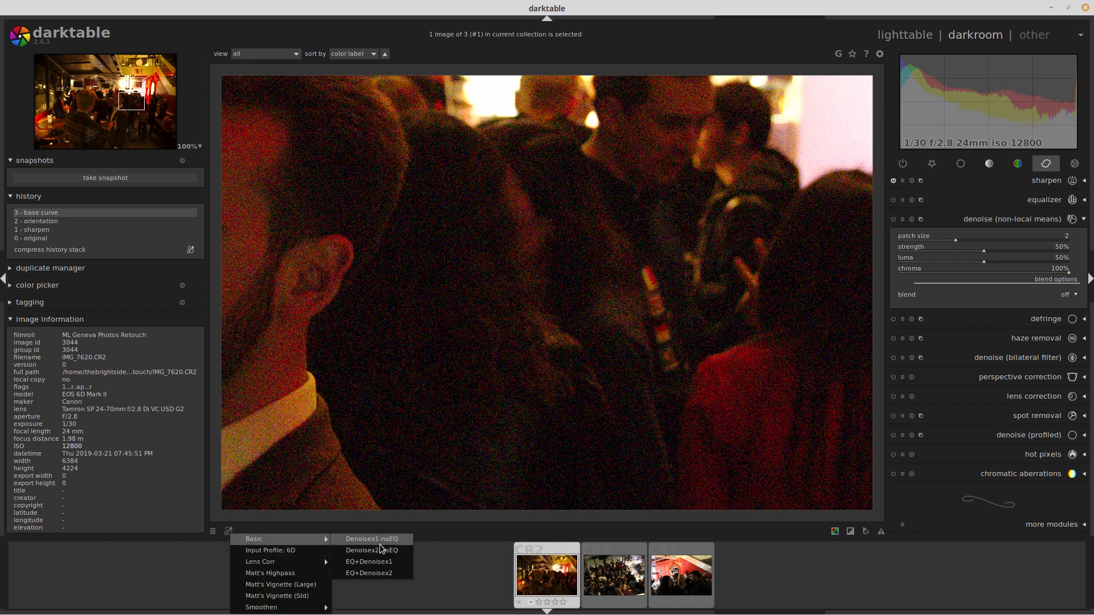
pyautogui.click(381, 548)
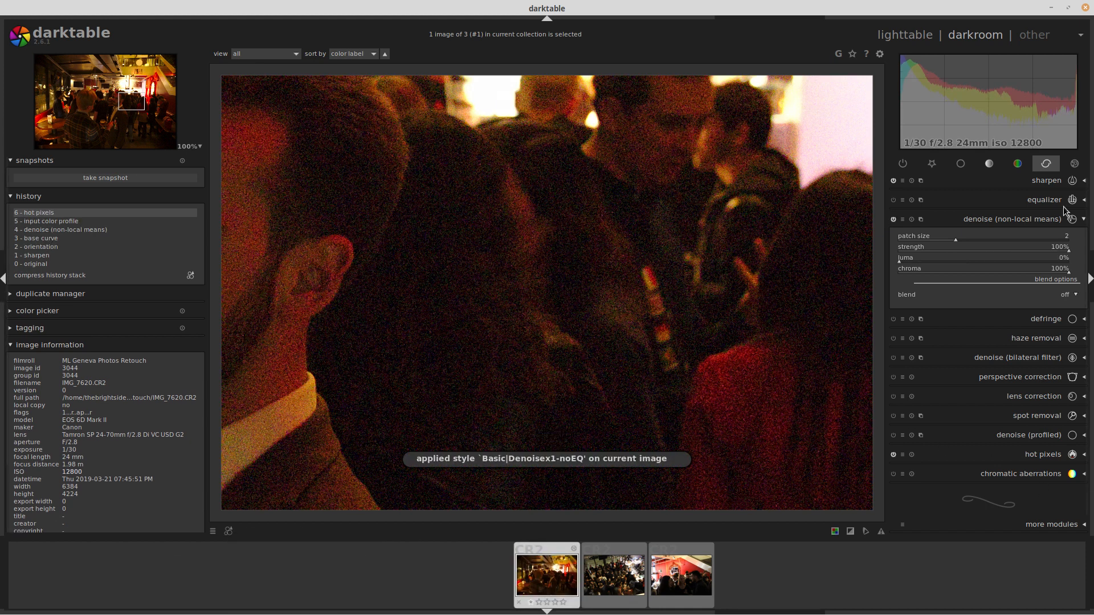
# Show the input color profile module's profile and gamut clipping settings, and fit the whole photo in view.
pyautogui.click(1017, 164)
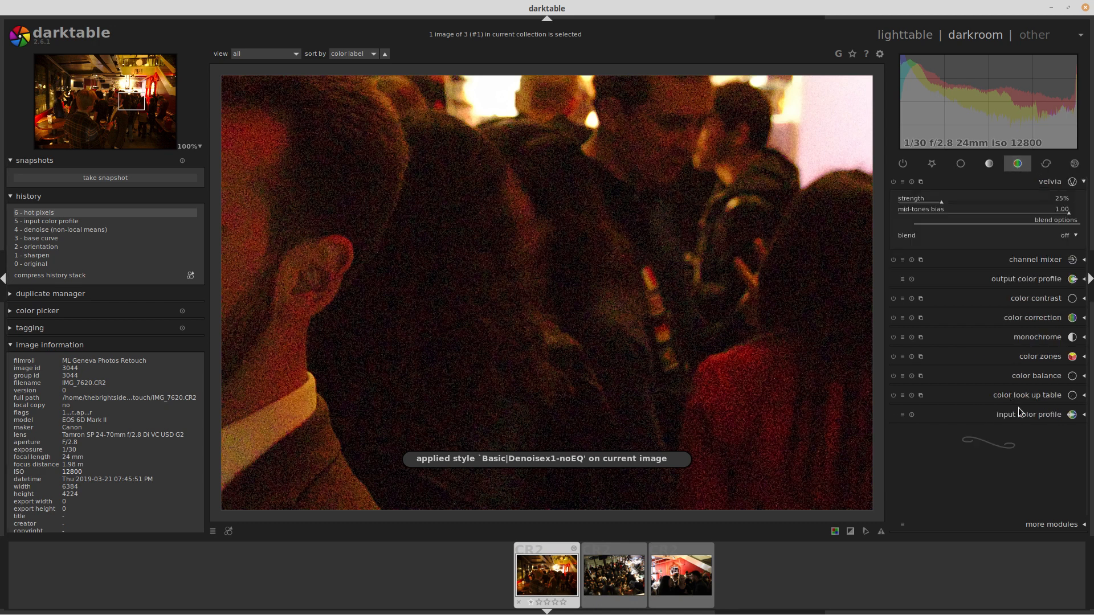
pyautogui.click(1025, 415)
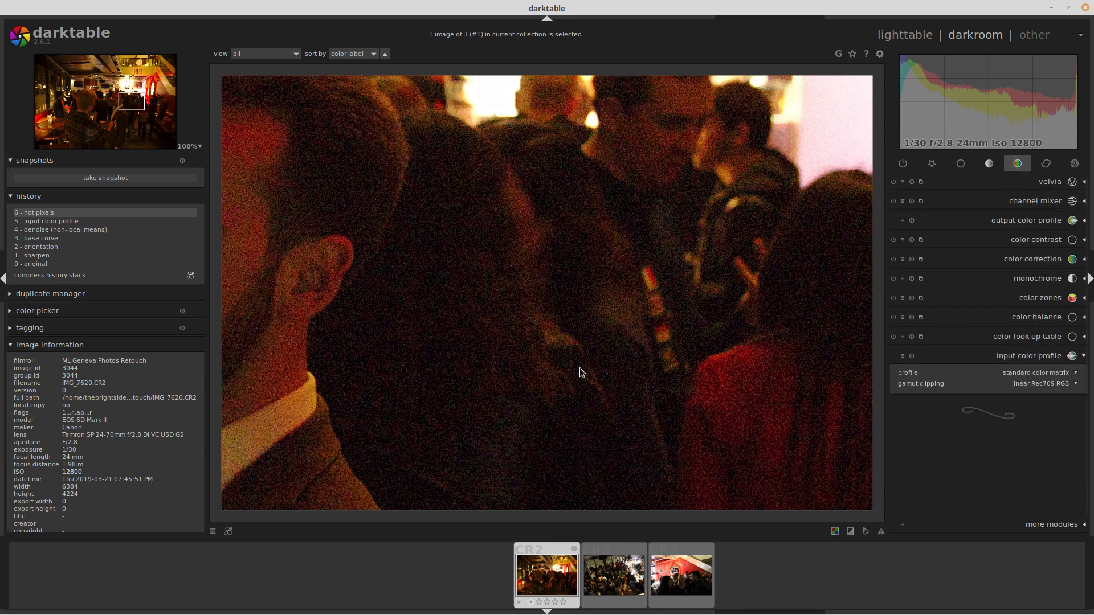
pyautogui.middleClick(443, 315)
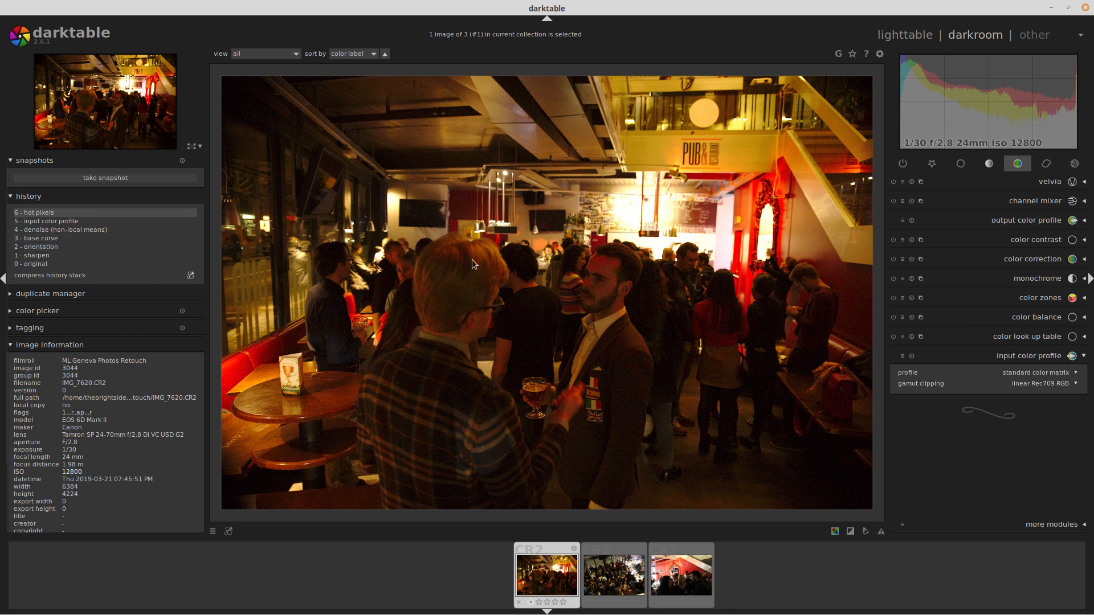
# Switch to Opera to view the simulated hot pixel in the cat photo, and return to darktable.
pyautogui.hotkey('ctrl', 'alt', 'Down')
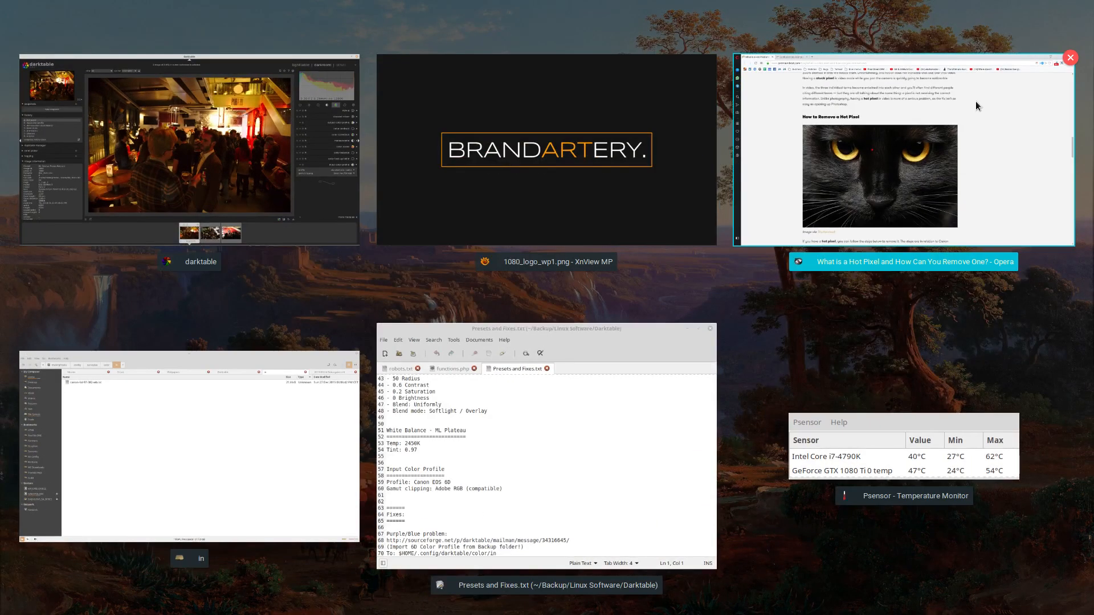
pyautogui.click(845, 170)
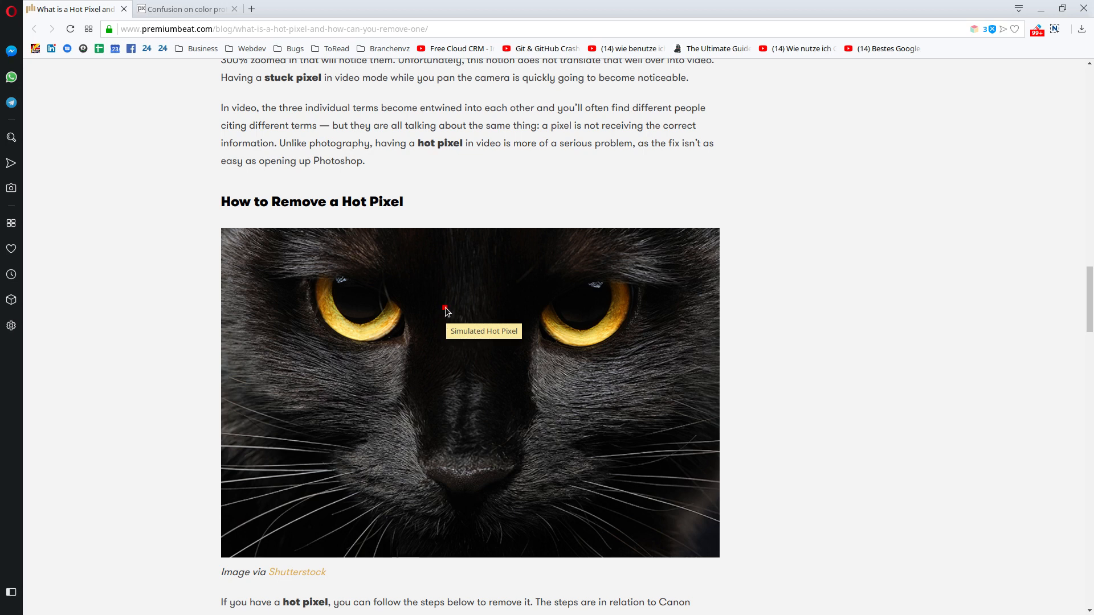
pyautogui.hotkey('ctrl', 'alt', 'Down')
pyautogui.click(601, 180)
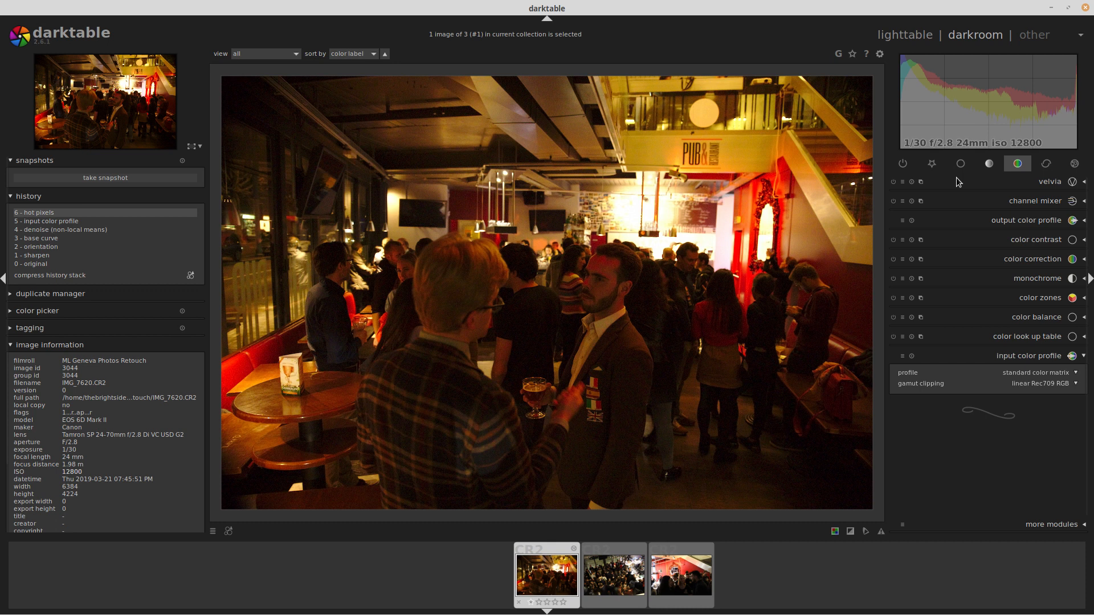
# Enable the shadows and highlights module and set highlights to -60.
pyautogui.click(940, 166)
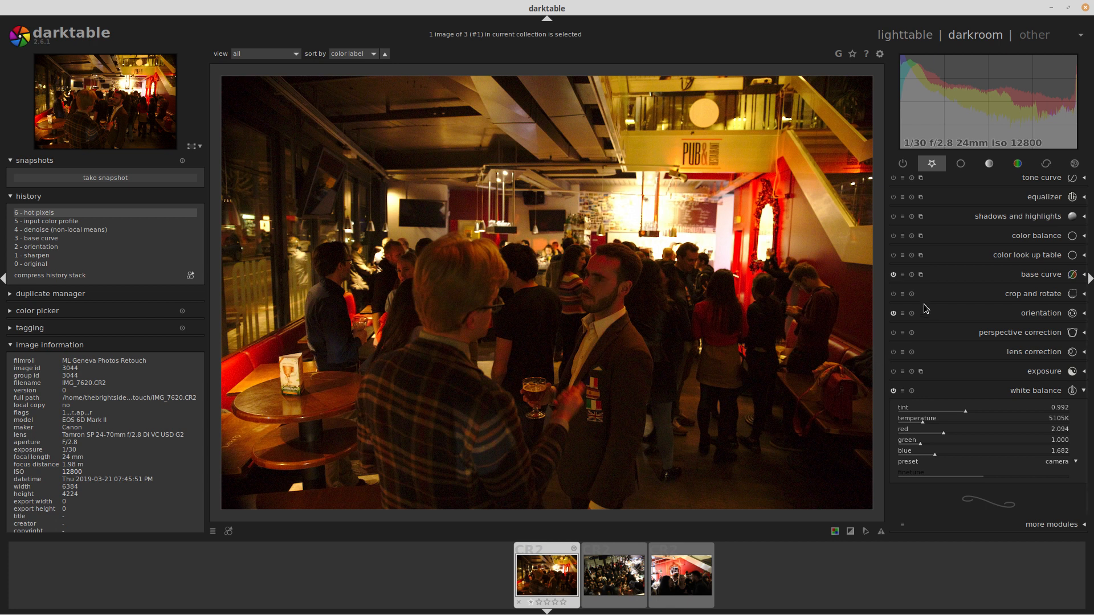
pyautogui.click(893, 217)
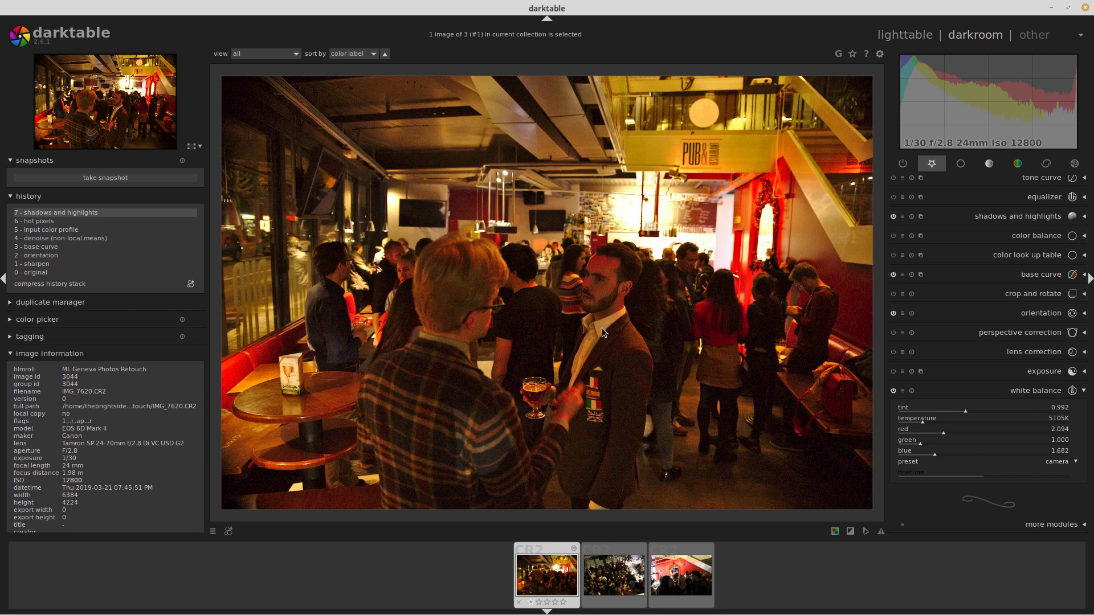
pyautogui.click(1003, 216)
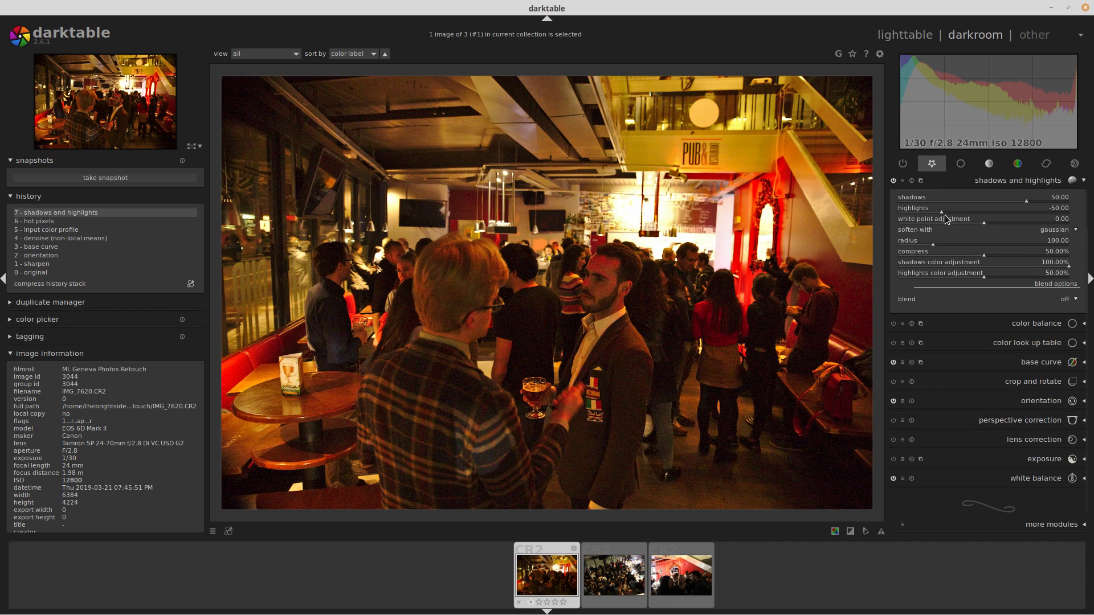
pyautogui.scroll(-13, 948, 211)
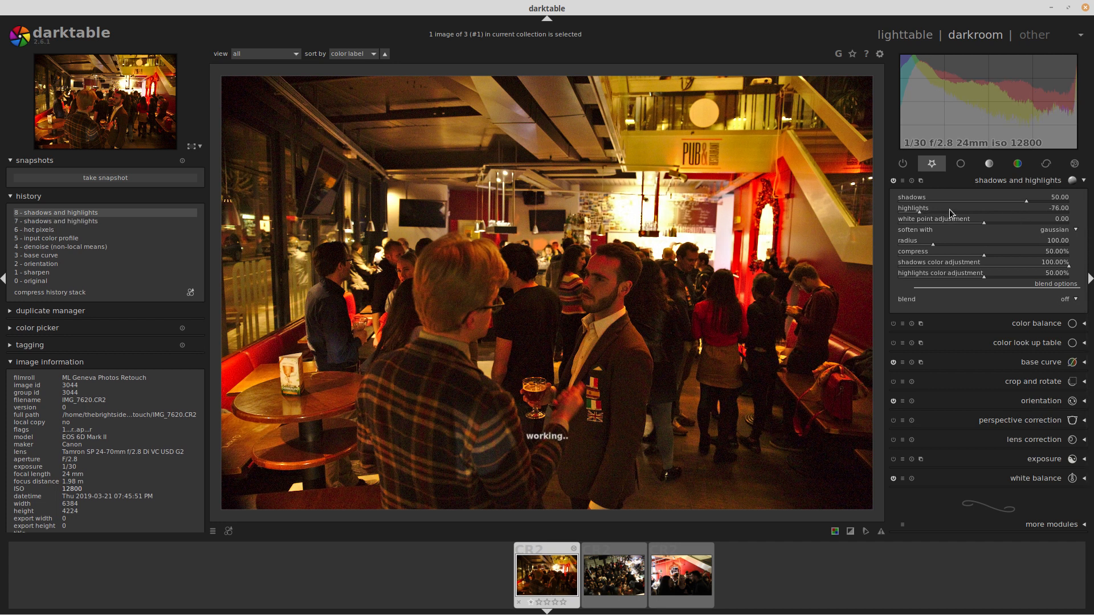
pyautogui.scroll(-12, 950, 207)
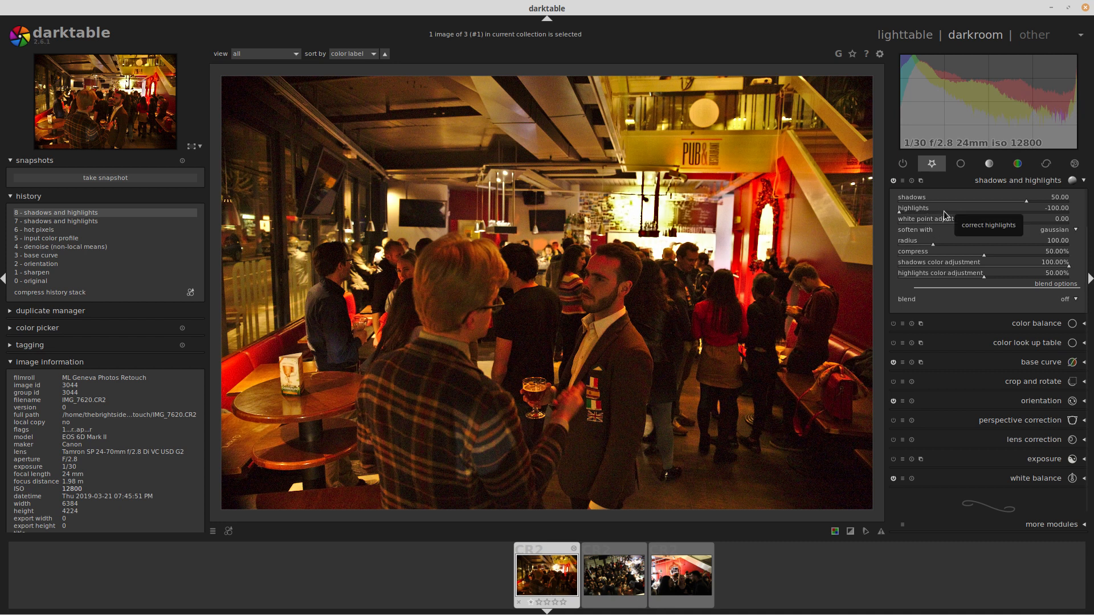
pyautogui.scroll(20, 943, 211)
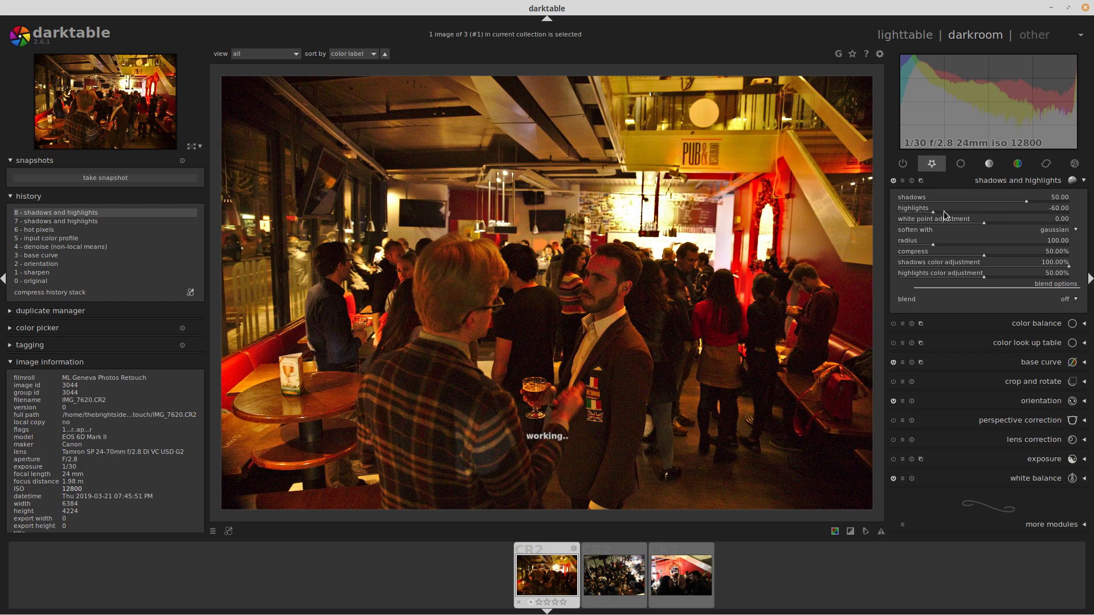
# Set highlights to -58 and shadows to 62 in the shadows and highlights module, and collapse the module.
pyautogui.scroll(1, 944, 211)
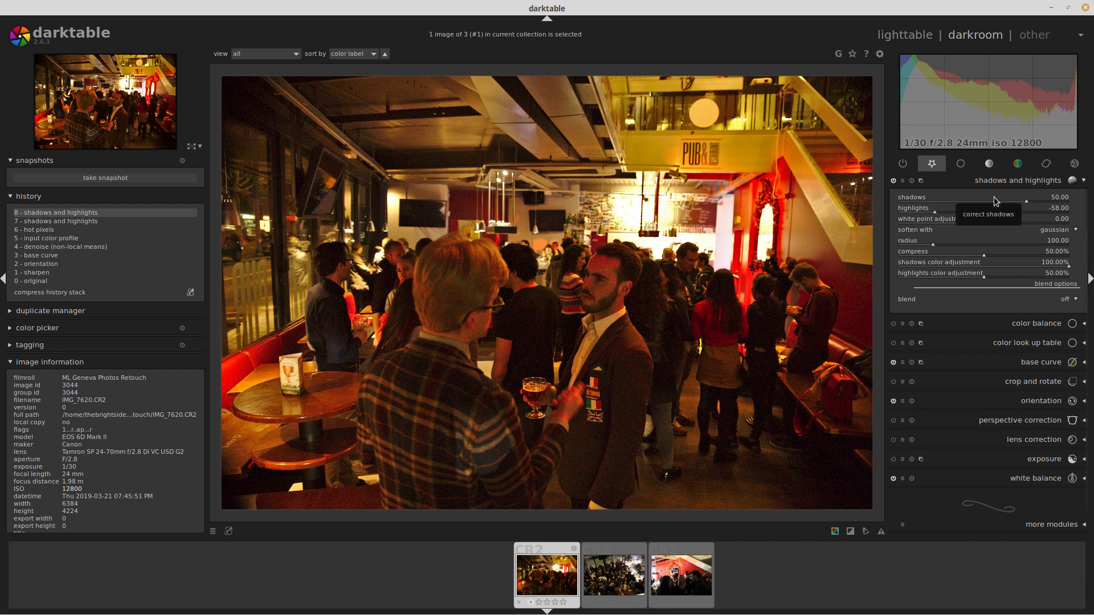
pyautogui.scroll(4, 993, 197)
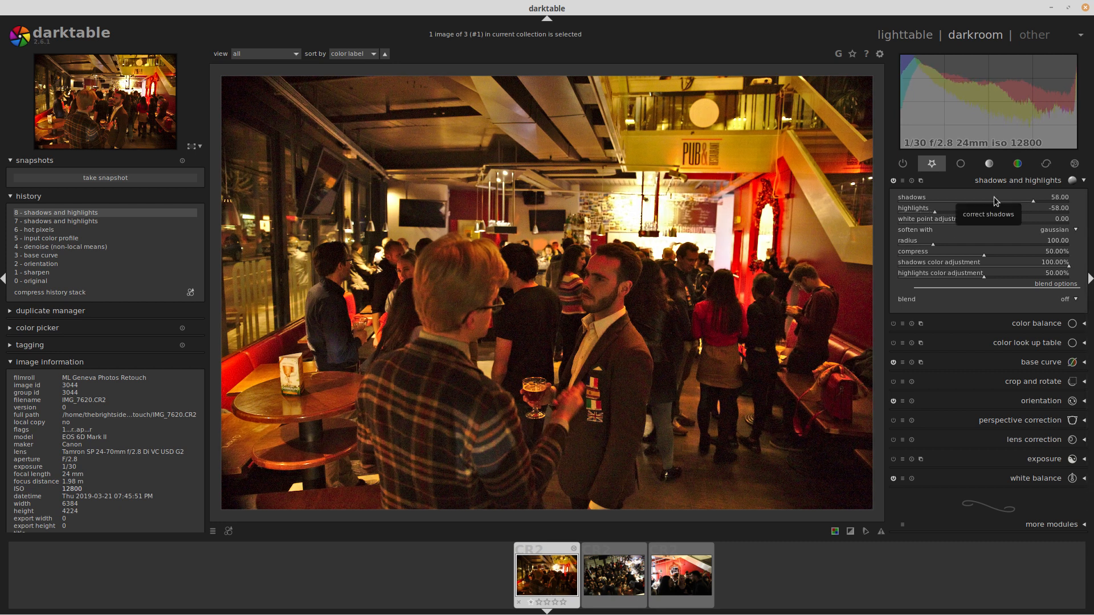
pyautogui.scroll(1, 994, 197)
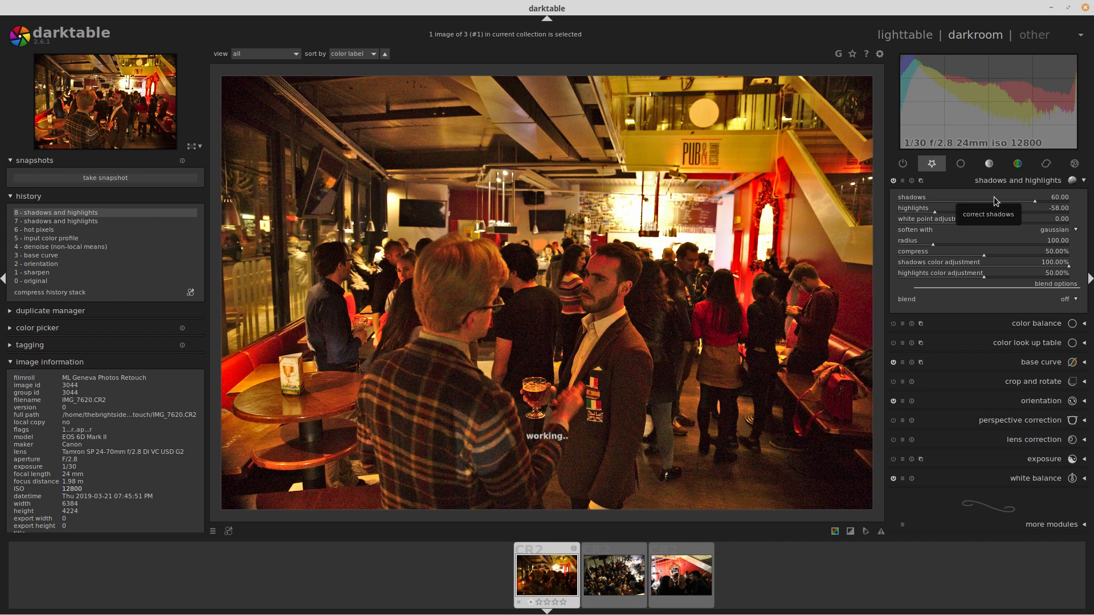
pyautogui.scroll(1, 993, 197)
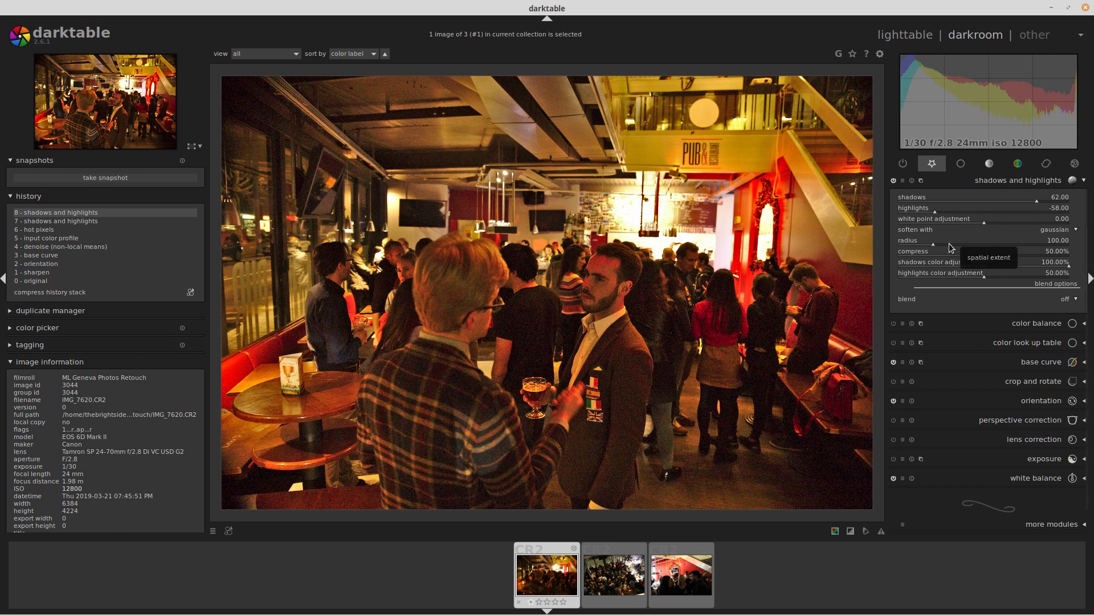
pyautogui.click(1019, 182)
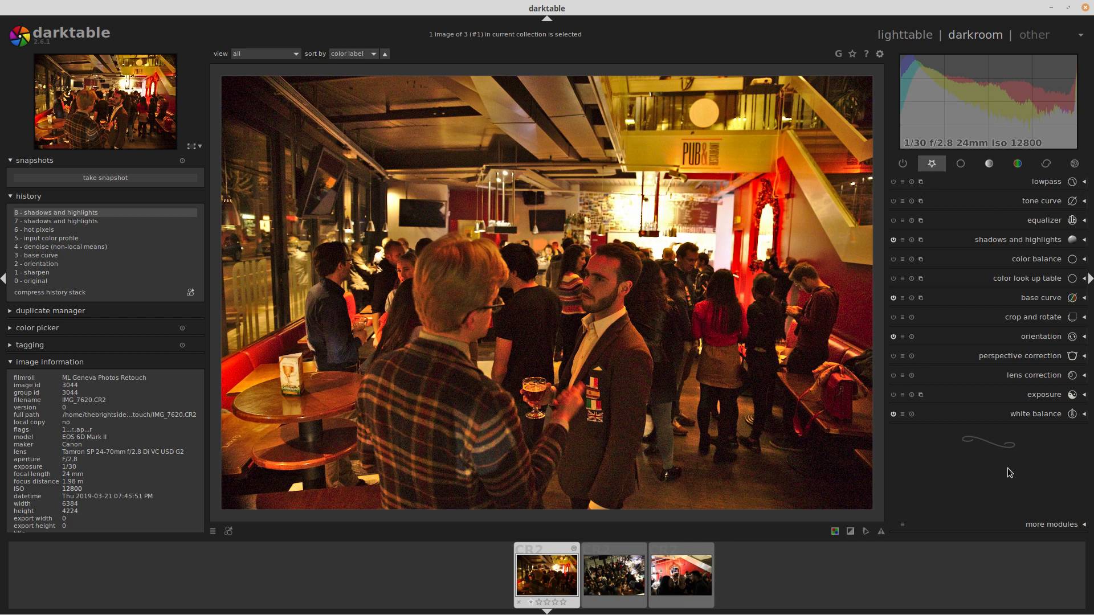
# Open the equalizer's luma curve, adjust the node influence radius, and zoom in on the bearded man's face.
pyautogui.click(1034, 221)
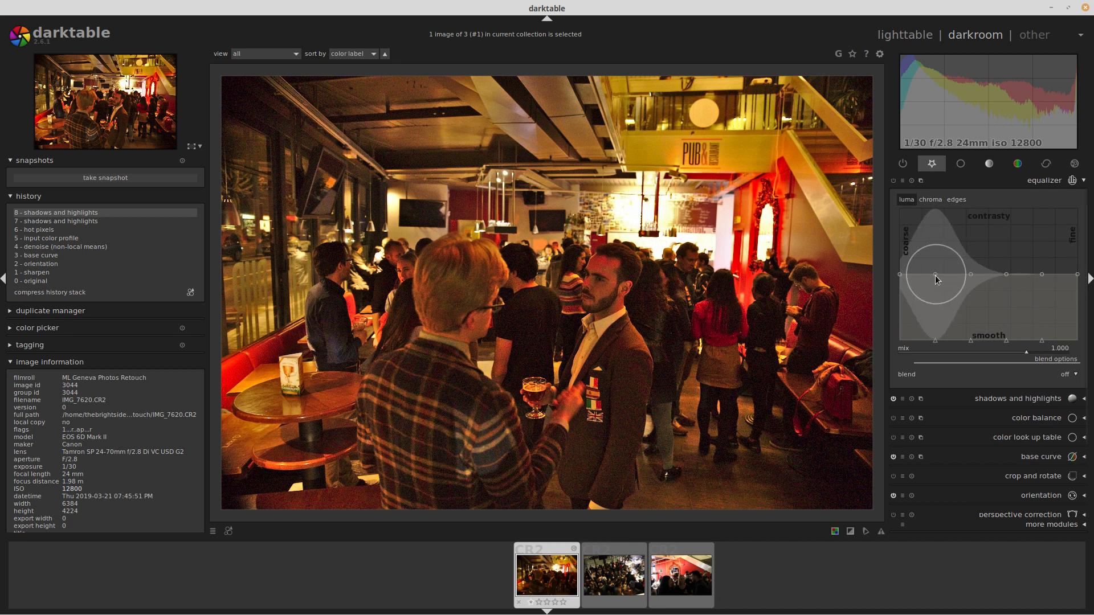
pyautogui.scroll(1, 935, 275)
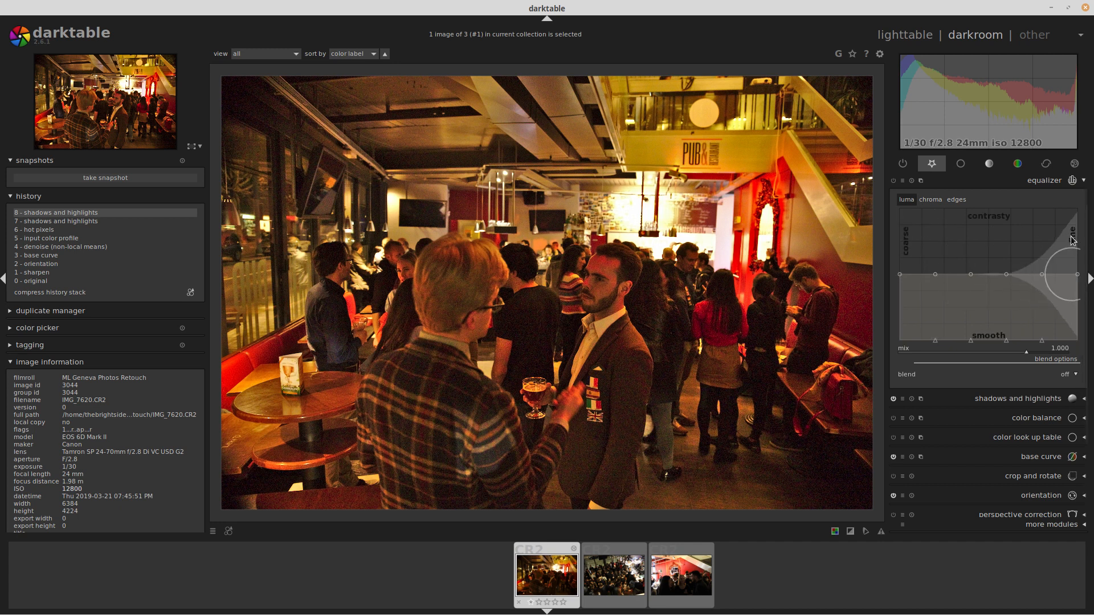
pyautogui.scroll(-1, 935, 265)
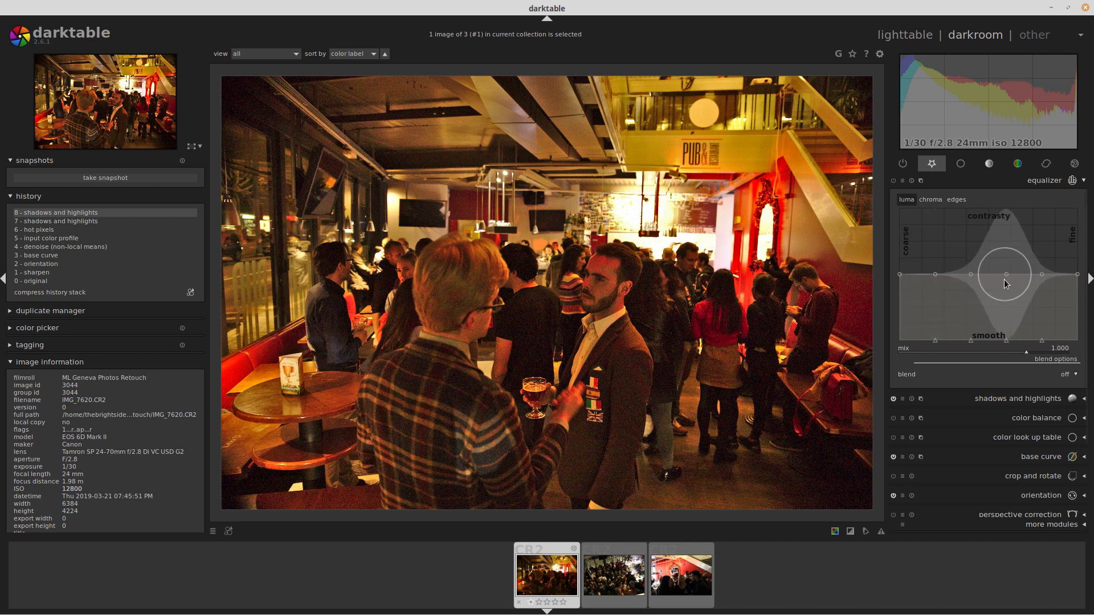
pyautogui.scroll(3, 601, 302)
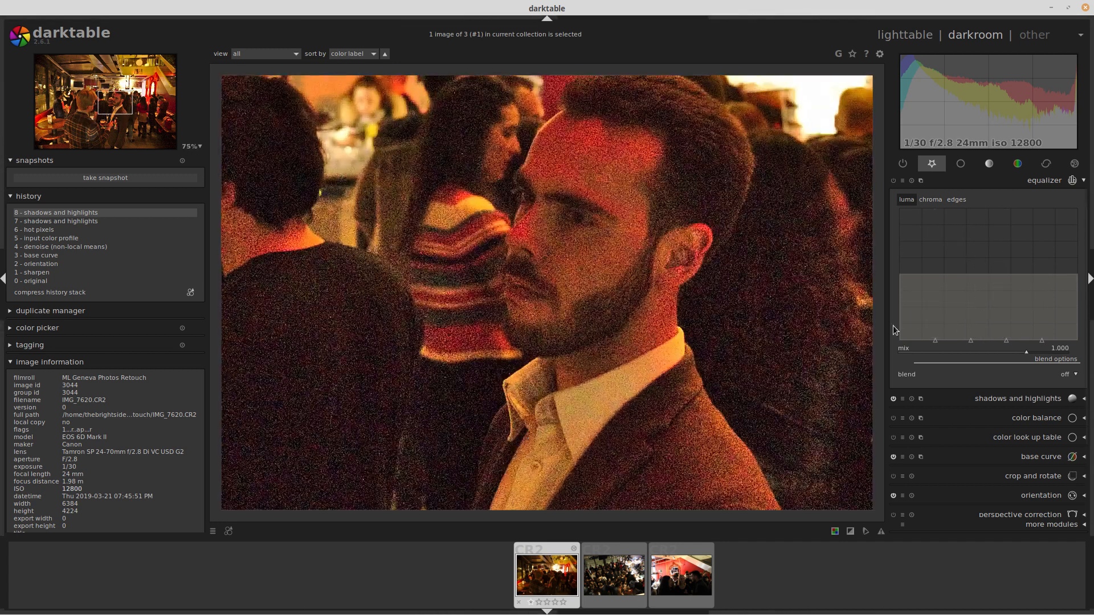
# Try boosting luma contrast at the equalizer's finer detail nodes one after another, returning each to the neutral line.
pyautogui.moveTo(1009, 272); pyautogui.dragTo(1008, 228)
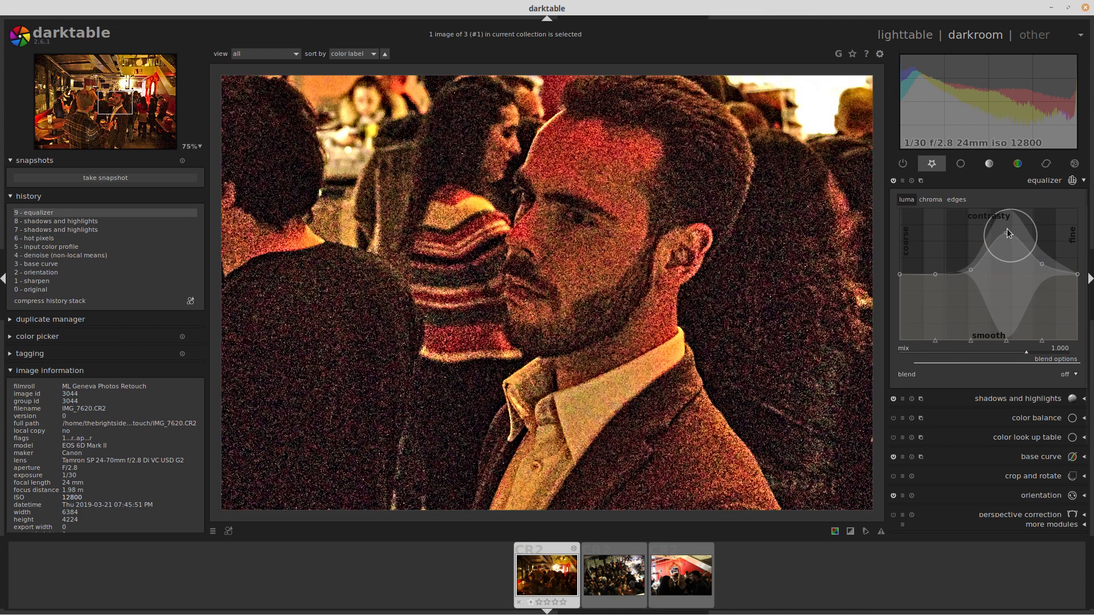
pyautogui.moveTo(1006, 231); pyautogui.dragTo(1006, 272)
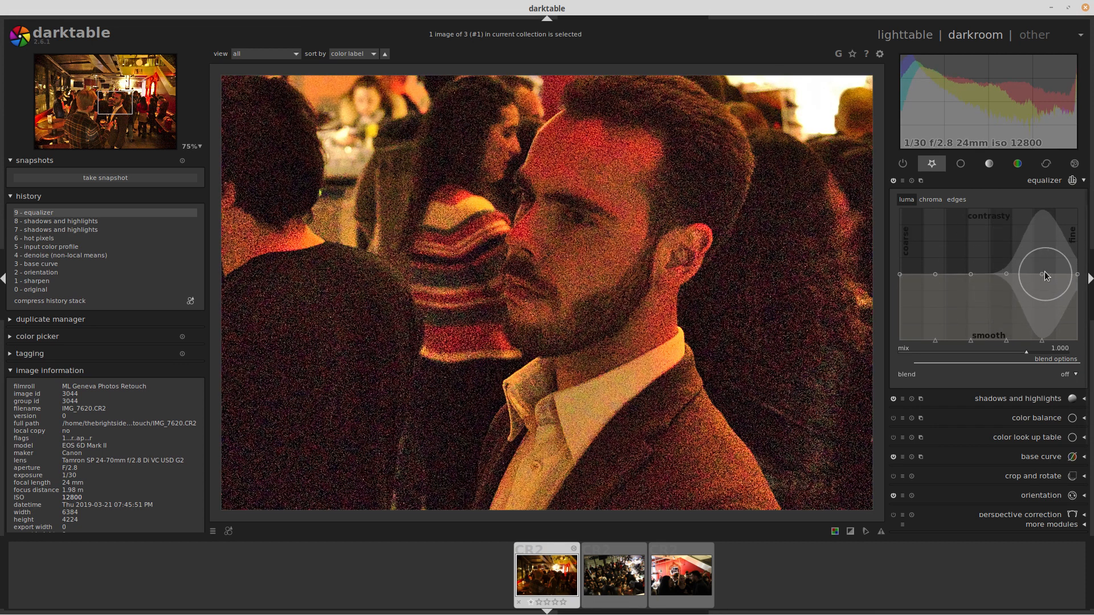
pyautogui.moveTo(1043, 272); pyautogui.dragTo(1049, 235)
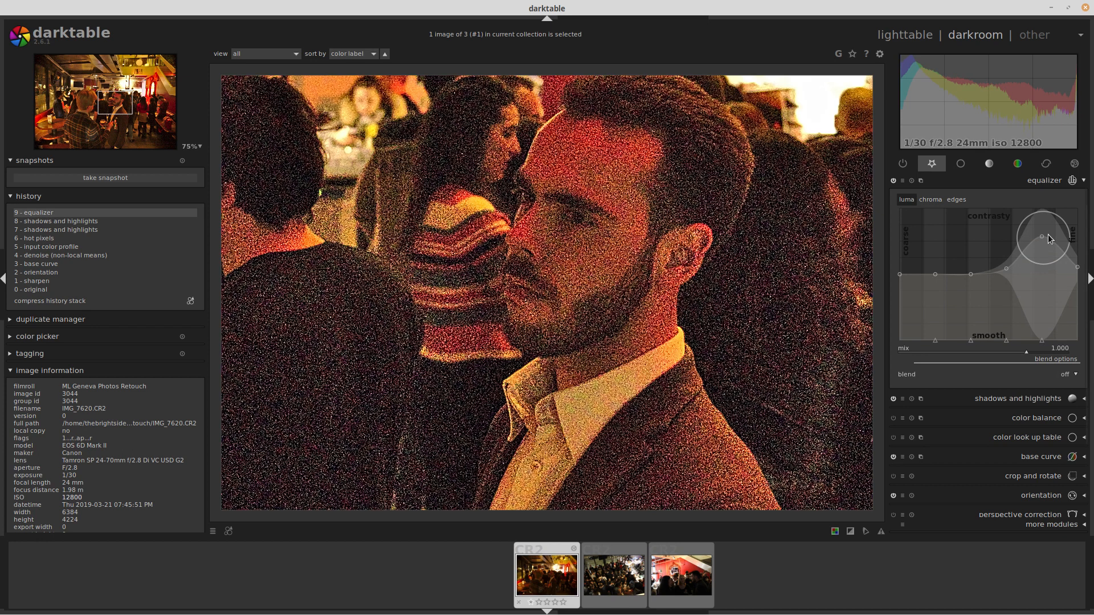
pyautogui.moveTo(1048, 235); pyautogui.dragTo(1042, 271)
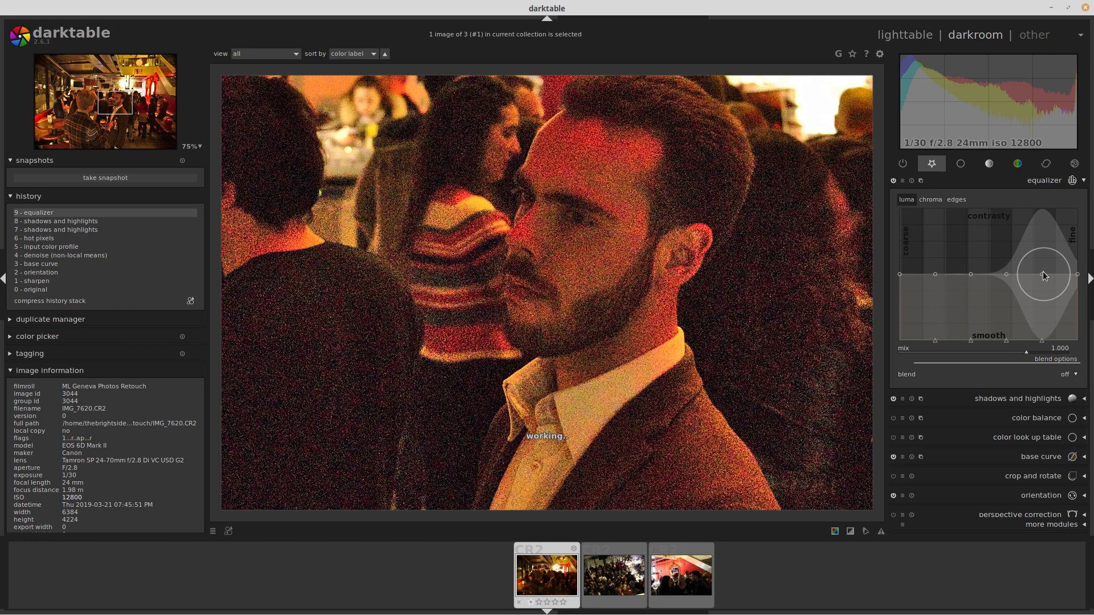
pyautogui.moveTo(1074, 278)
pyautogui.mouseDown()
pyautogui.moveTo(1076, 240)
pyautogui.moveTo(1079, 277)
pyautogui.mouseUp()
pyautogui.scroll(-3, 589, 259)
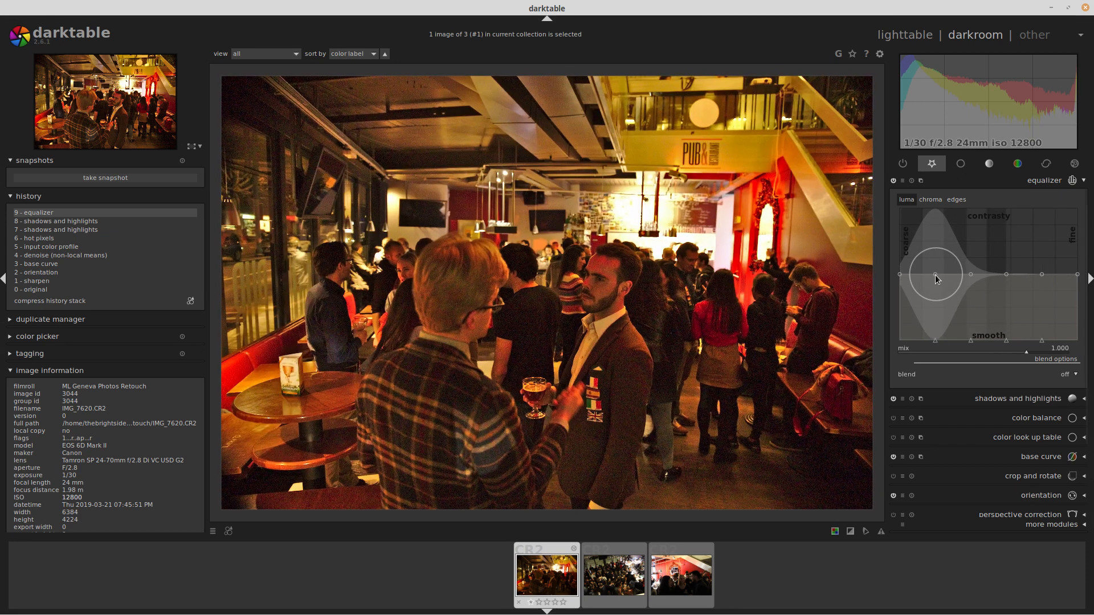
# Raise the equalizer's second-coarsest luma node slightly above neutral for coarse contrast, and collapse the module.
pyautogui.moveTo(937, 279); pyautogui.dragTo(942, 242)
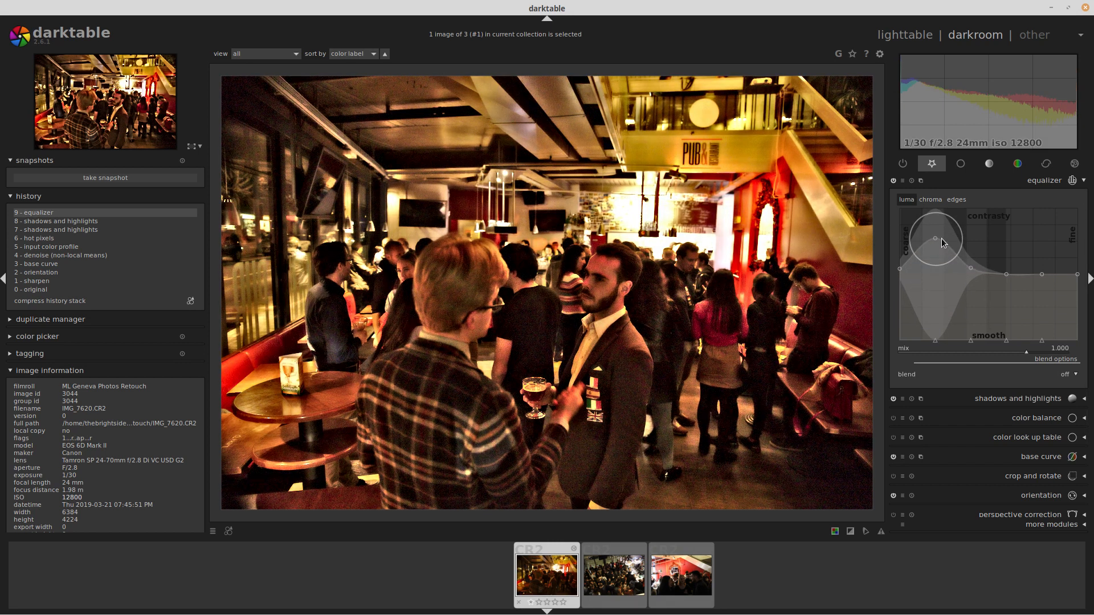
pyautogui.moveTo(943, 242); pyautogui.dragTo(935, 267)
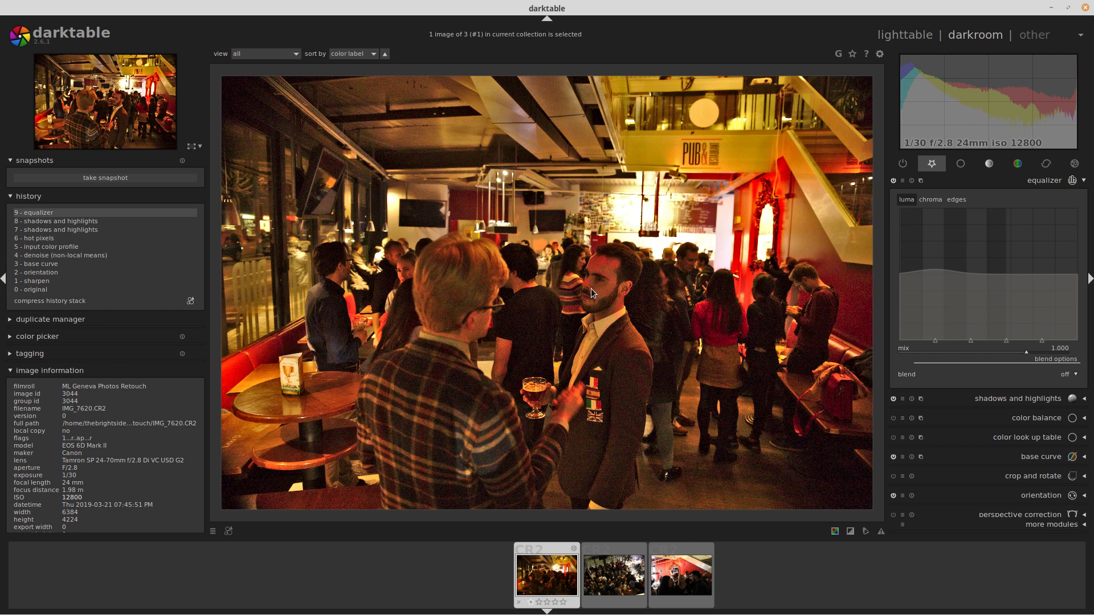
pyautogui.click(1054, 182)
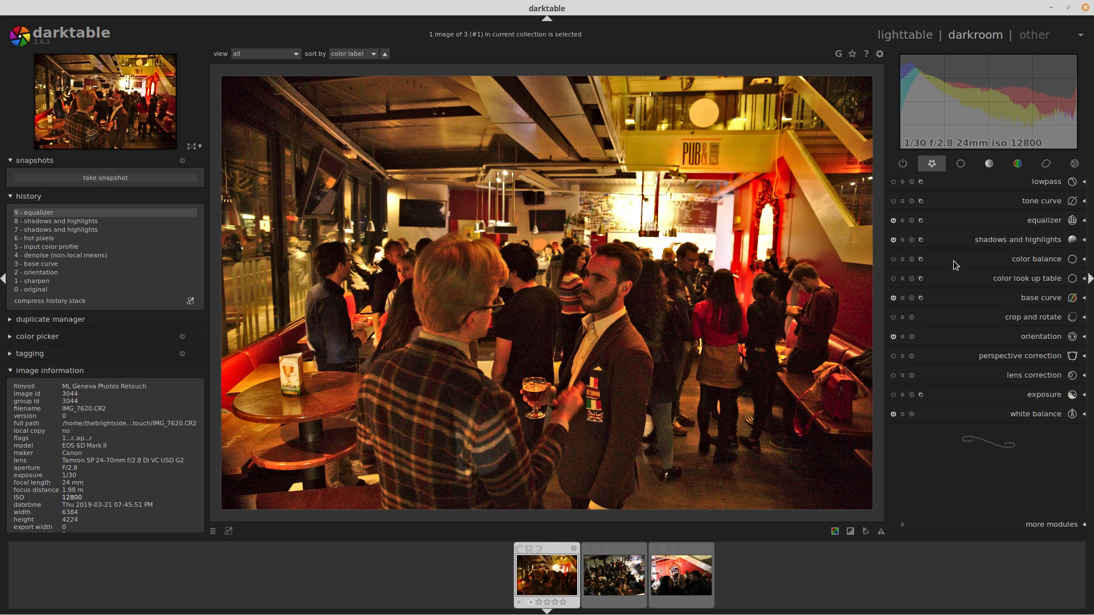
# Set the tone curve module's blend to drawn mask, and brush a mask stroke over the bearded man's face.
pyautogui.click(1039, 201)
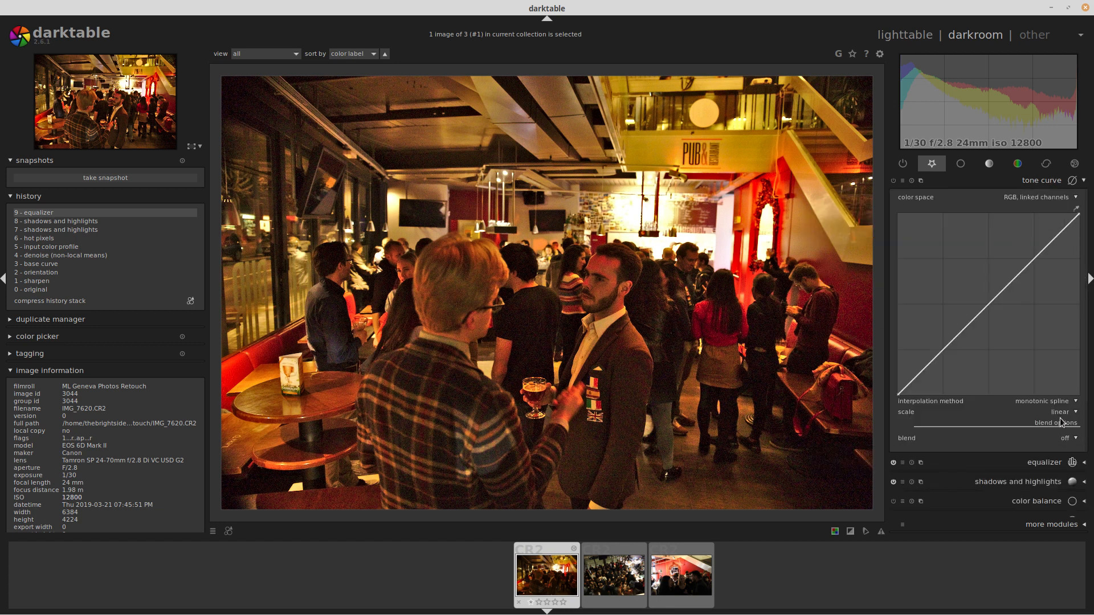
pyautogui.click(1064, 440)
pyautogui.click(1051, 460)
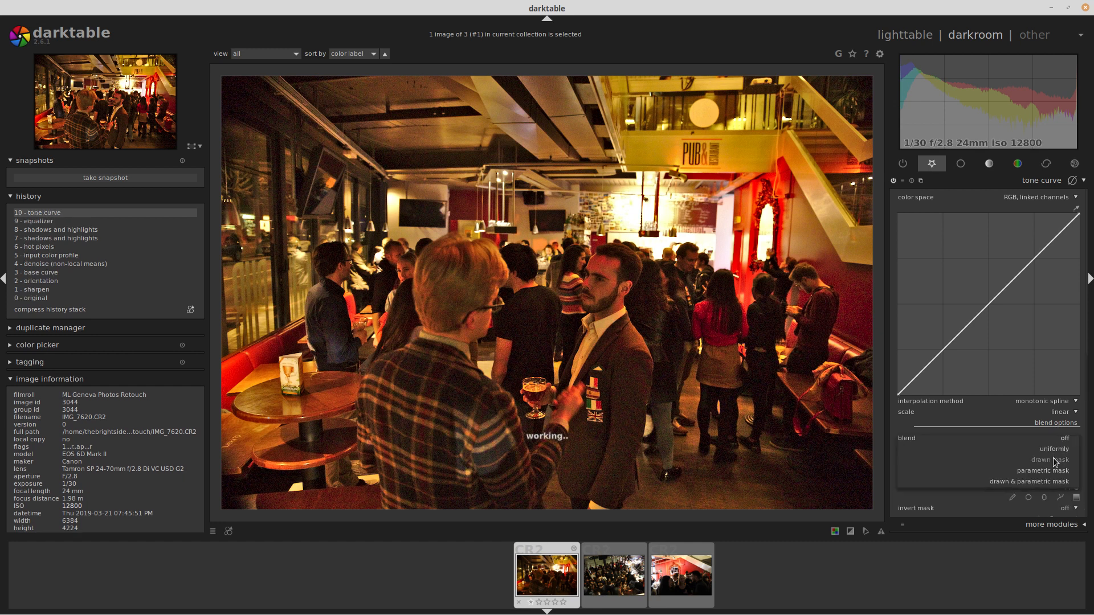
pyautogui.scroll(-4, 1085, 349)
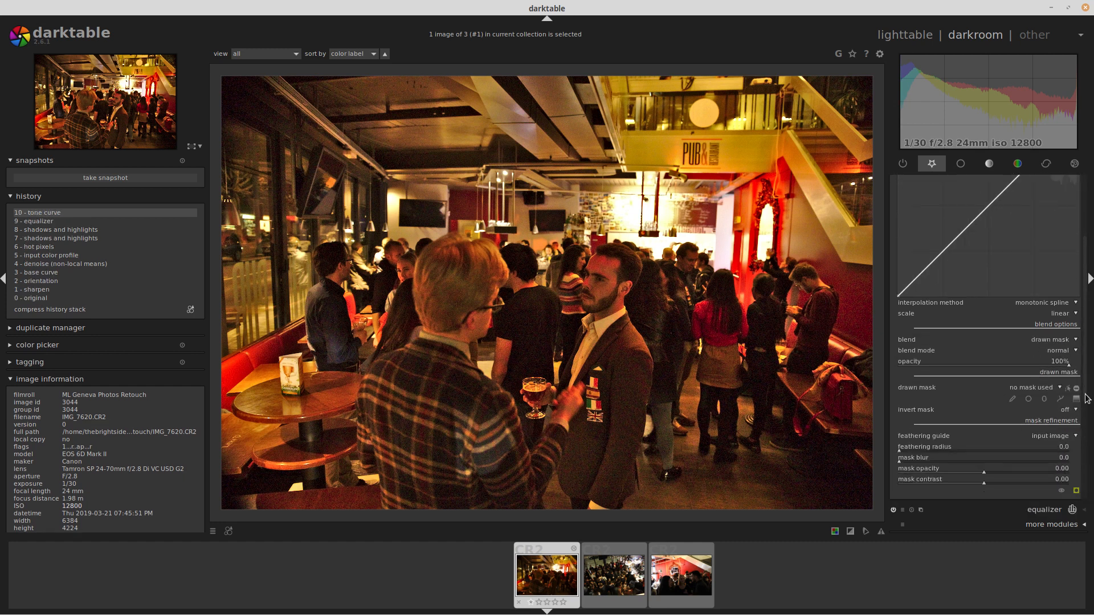
pyautogui.click(1013, 372)
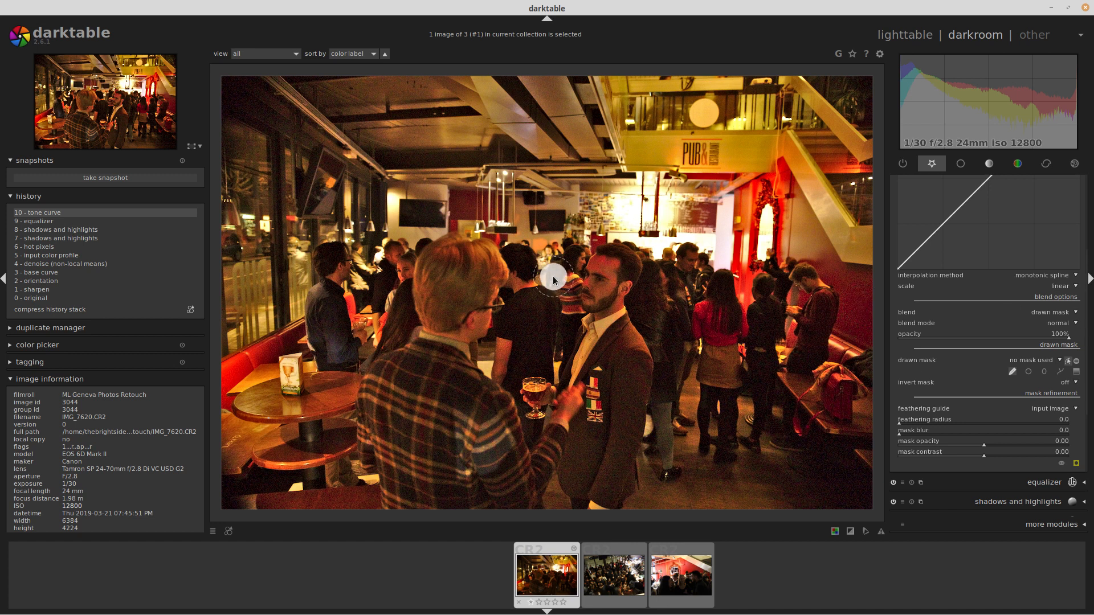
pyautogui.moveTo(606, 265)
pyautogui.mouseDown()
pyautogui.moveTo(598, 310)
pyautogui.moveTo(620, 285)
pyautogui.moveTo(614, 262)
pyautogui.mouseUp()
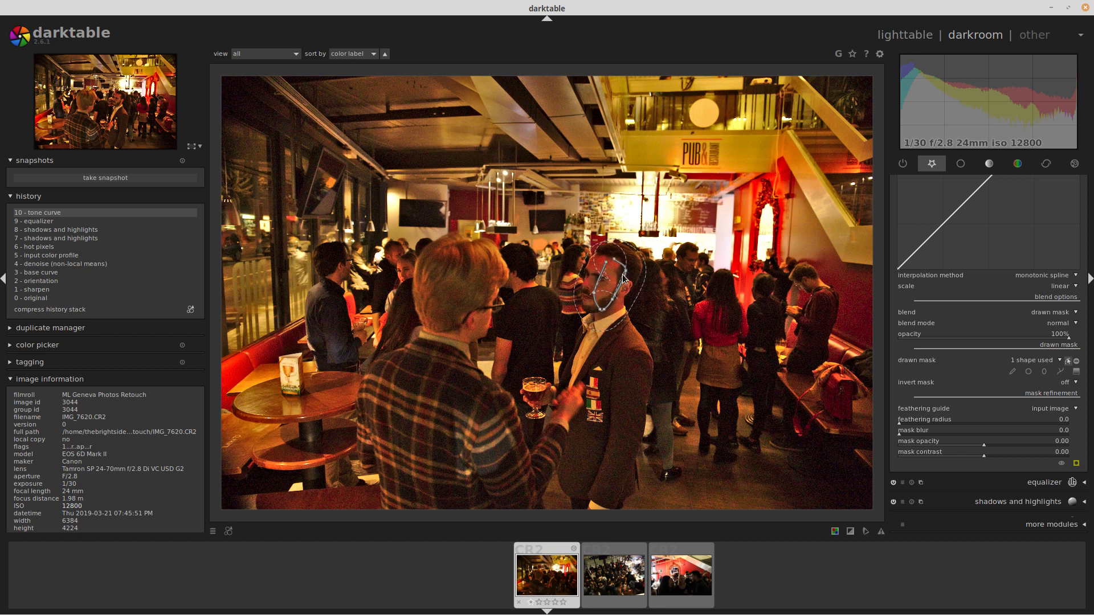
# Try different size and hardness settings for a second mask brush, and leave it without painting.
pyautogui.click(1014, 372)
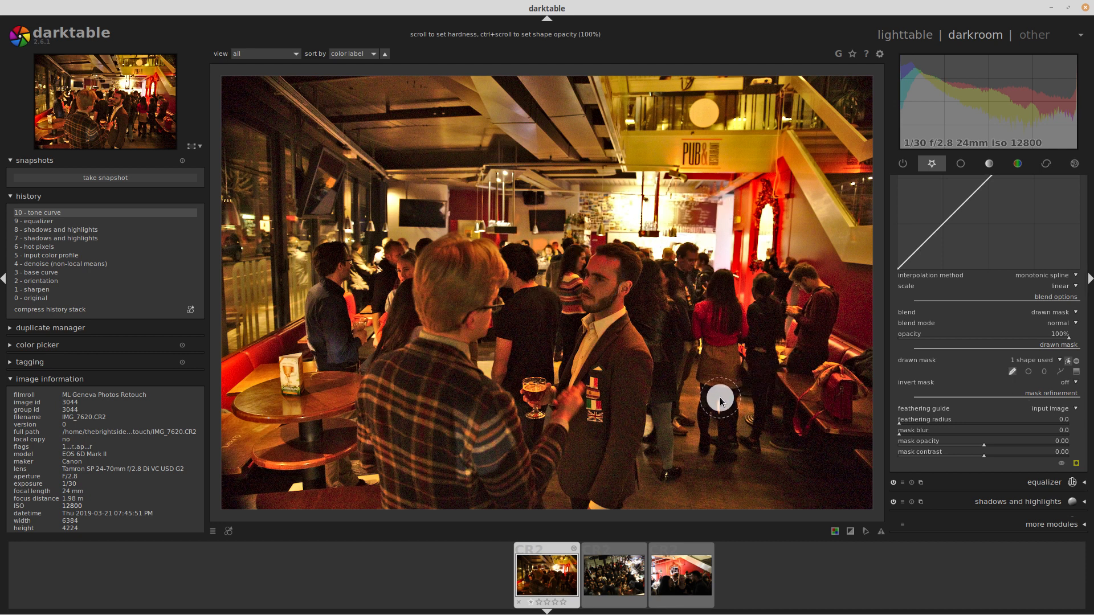
pyautogui.scroll(-3, 719, 397)
pyautogui.scroll(4, 712, 398)
pyautogui.scroll(2, 707, 400)
pyautogui.scroll(-3, 706, 400)
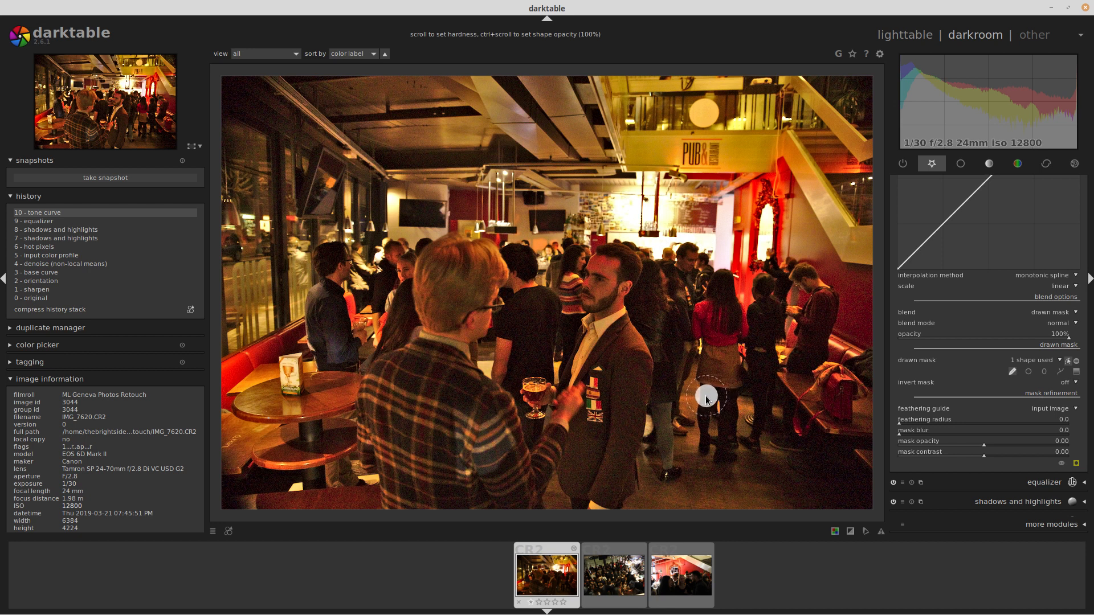
pyautogui.scroll(1, 706, 400)
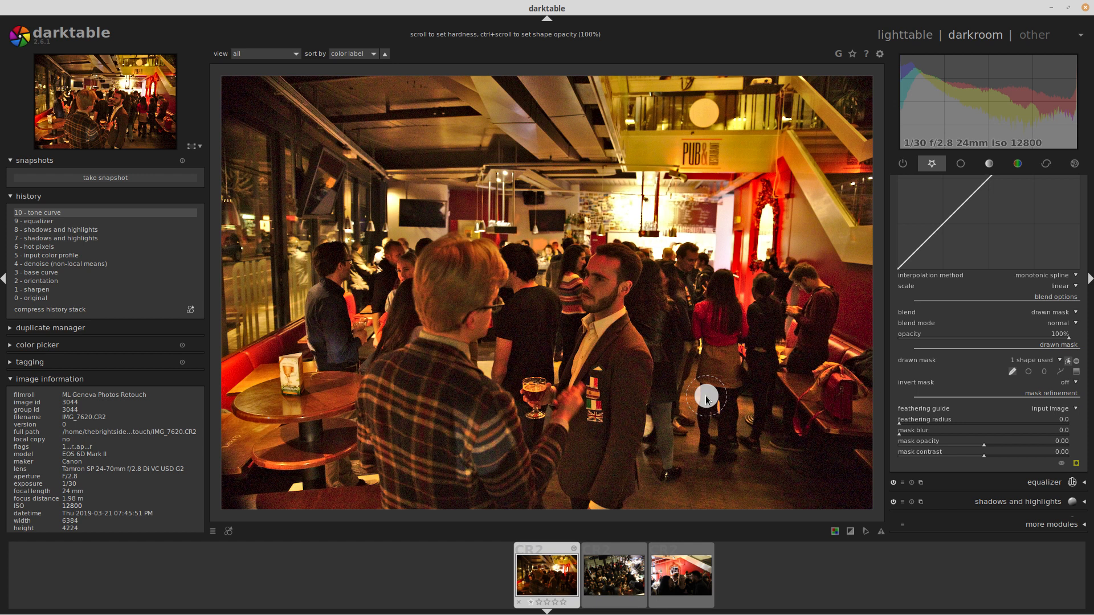
pyautogui.click(1068, 361)
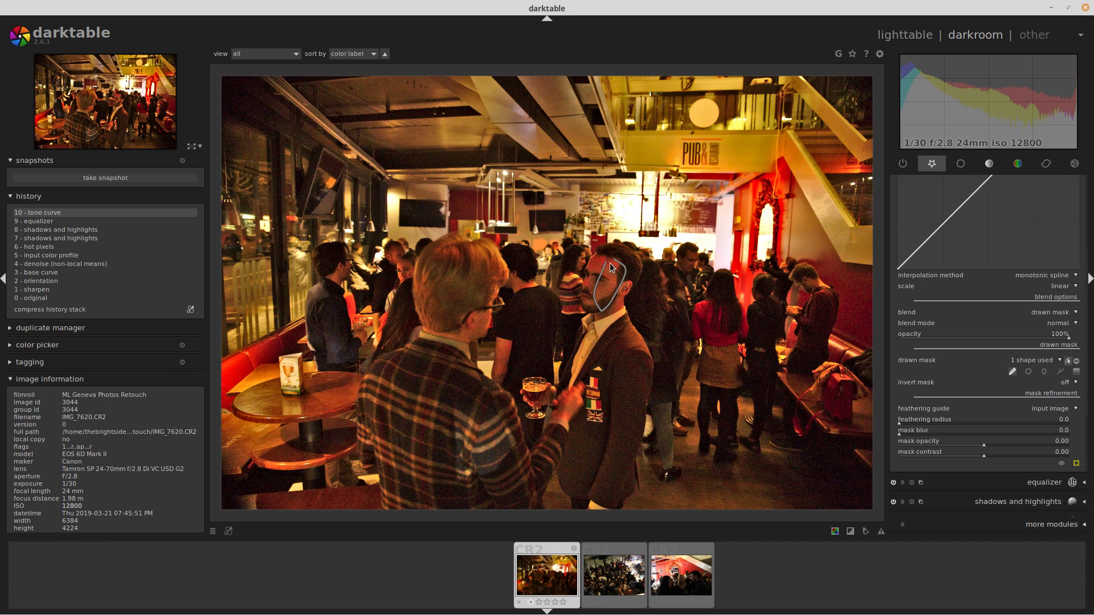
# Adjust the hardness of the brushed mask stroke over the bearded man's face.
pyautogui.scroll(3, 683, 273)
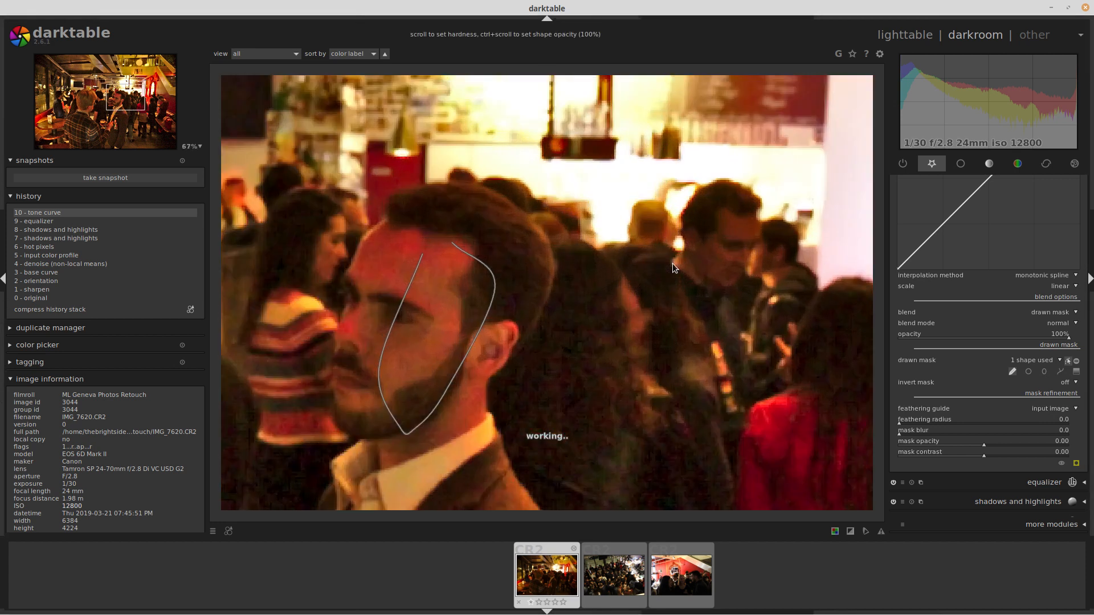
pyautogui.scroll(-3, 568, 261)
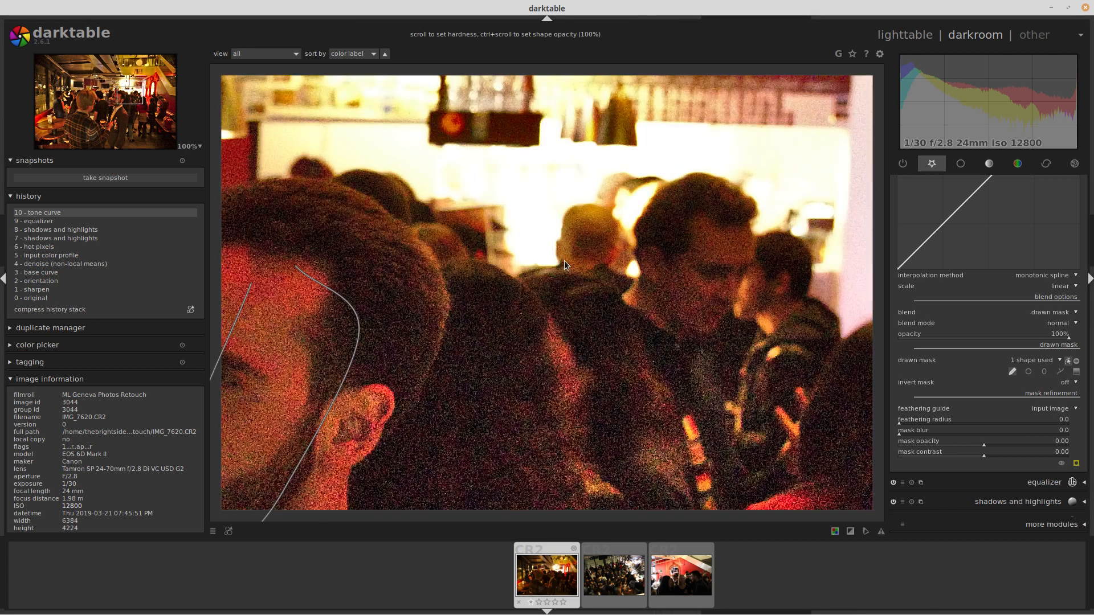
pyautogui.scroll(-1, 691, 218)
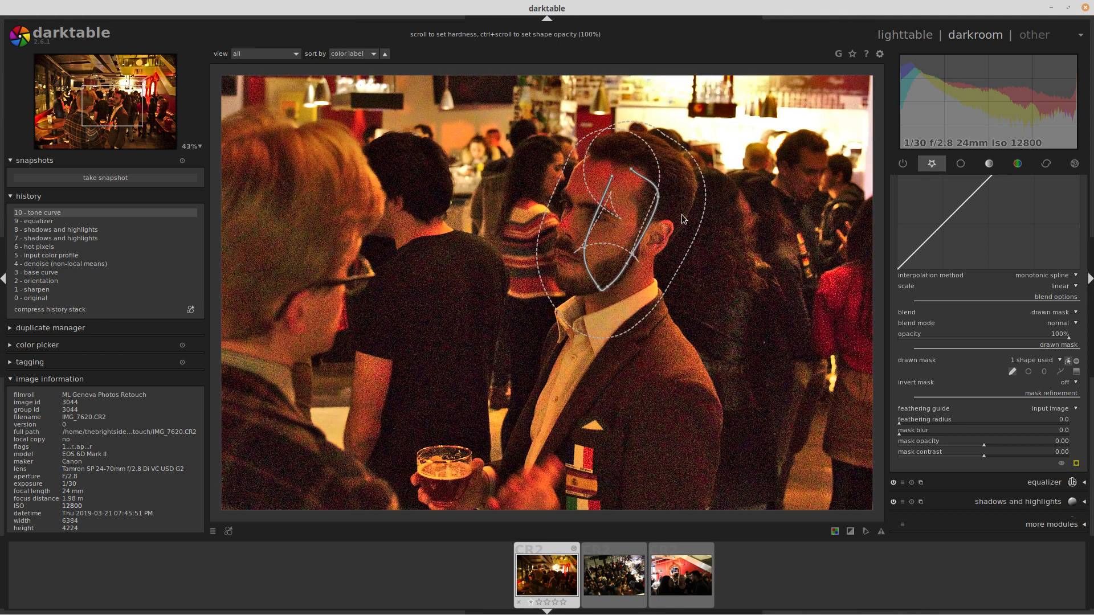
pyautogui.scroll(5, 681, 214)
pyautogui.scroll(-3, 681, 215)
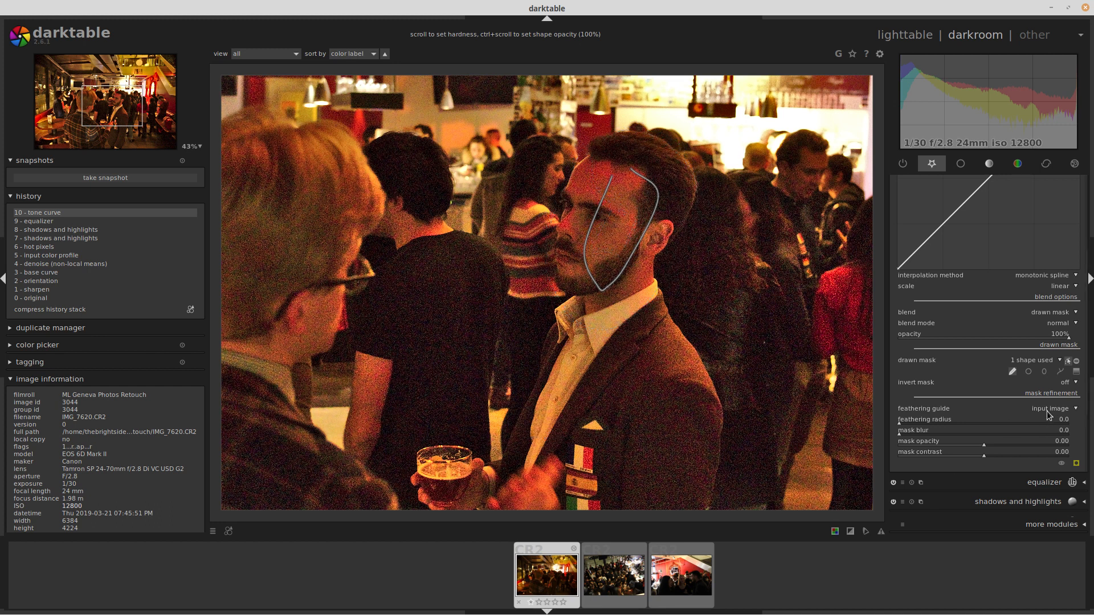
# Brighten the masked face by raising the tone curve in the midtones, and fit the whole photo in view.
pyautogui.moveTo(1090, 415); pyautogui.dragTo(1087, 347)
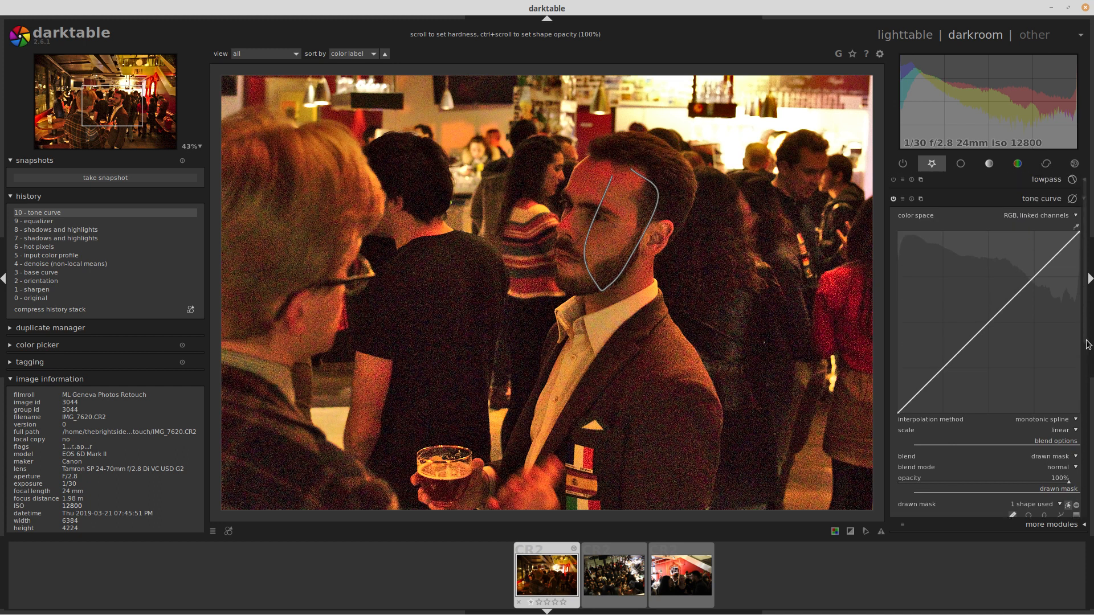
pyautogui.moveTo(989, 320); pyautogui.dragTo(971, 305)
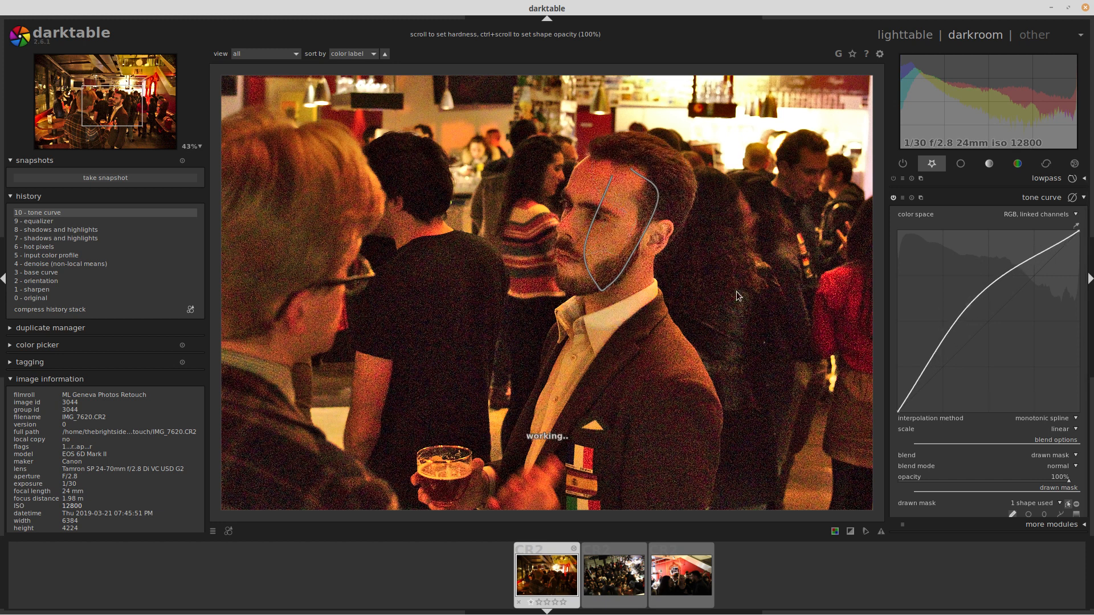
pyautogui.middleClick(780, 317)
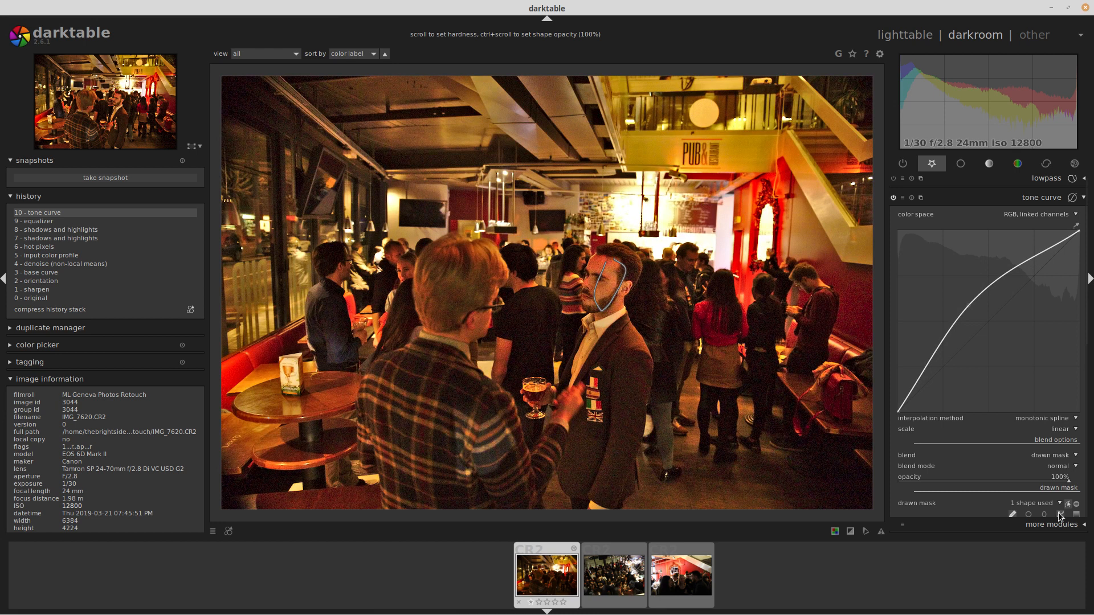
# Hide the drawn mask's outline on the photo and show the tone curve's mask refinement settings.
pyautogui.scroll(-1, 1089, 328)
pyautogui.scroll(-3, 1089, 328)
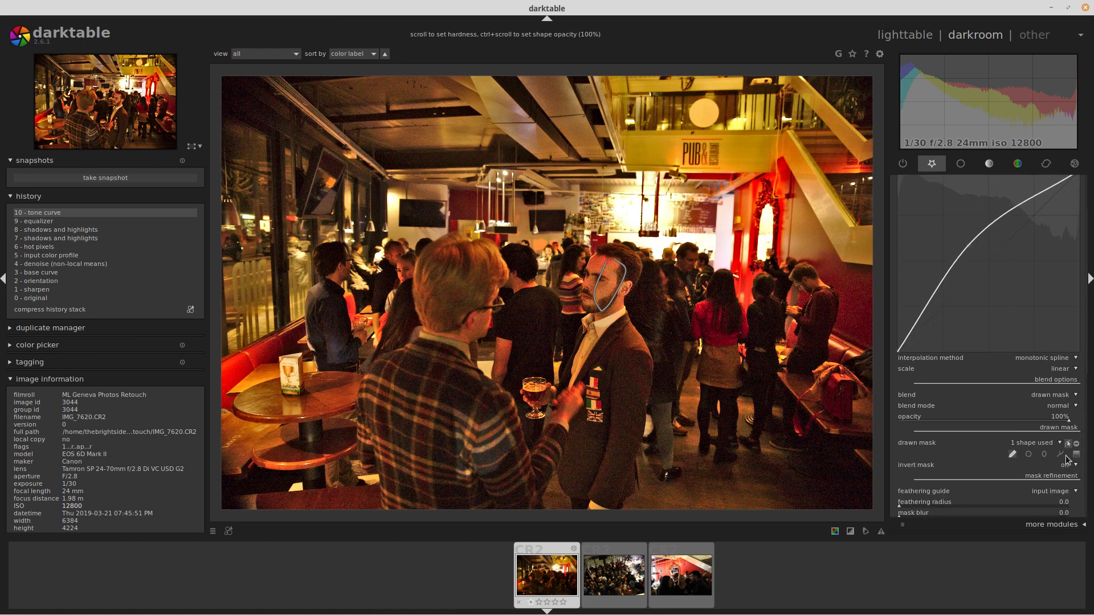
pyautogui.click(1068, 443)
pyautogui.click(1012, 455)
pyautogui.scroll(-4, 1077, 387)
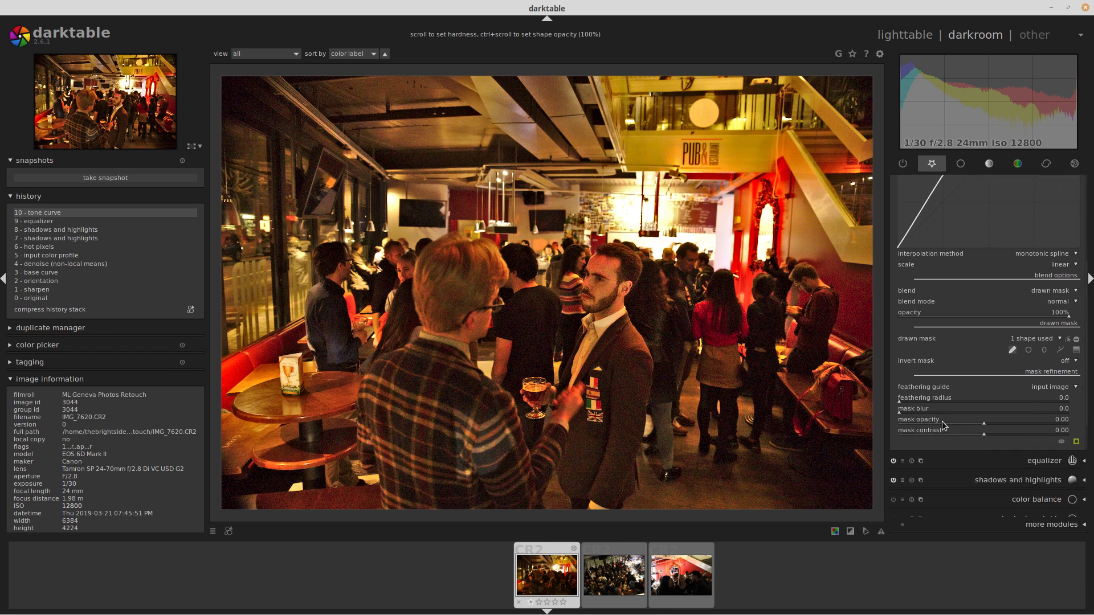
# Refine the tone curve's face mask with a feathering radius of 36.2 and a mask blur of 5.4.
pyautogui.click(924, 403)
pyautogui.click(907, 411)
# Raise the tone curve further in the midtones and near its highlight end to brighten the masked face.
pyautogui.scroll(4, 958, 270)
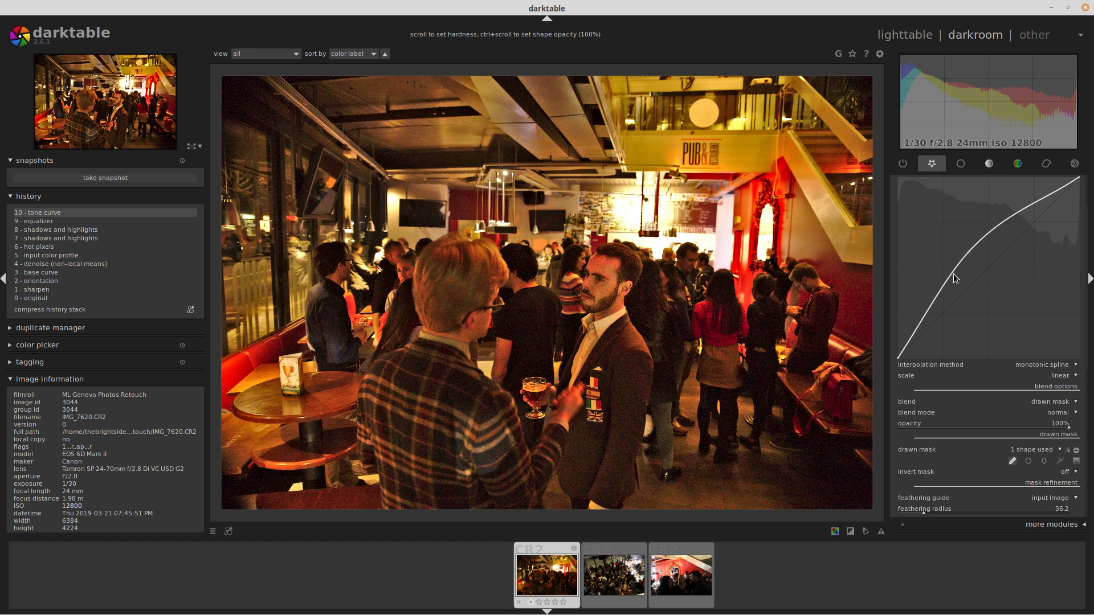
pyautogui.click(952, 274)
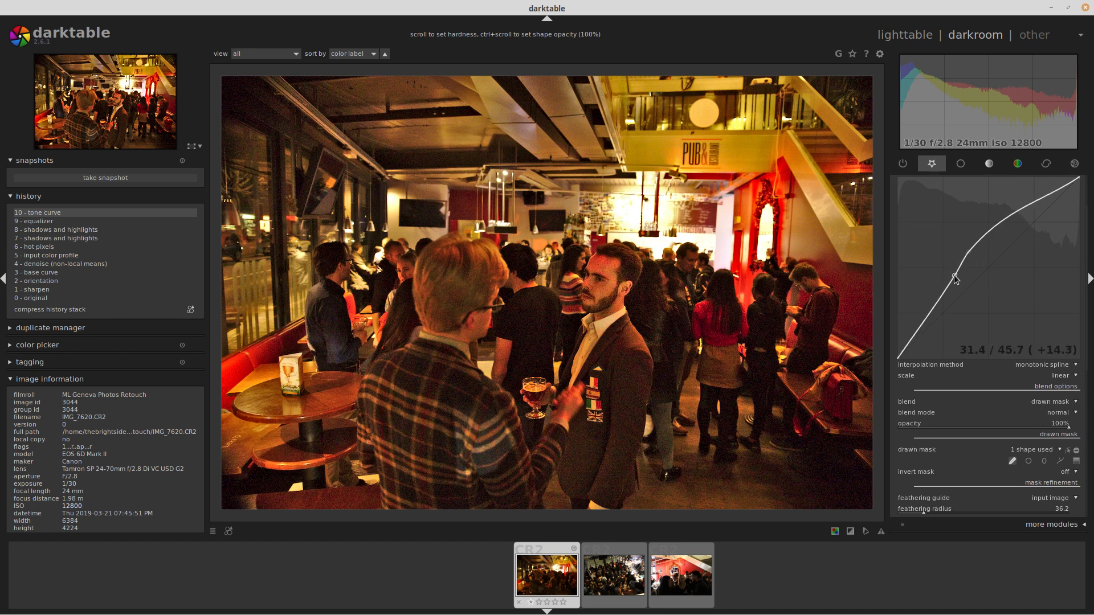
pyautogui.moveTo(954, 275); pyautogui.dragTo(963, 251)
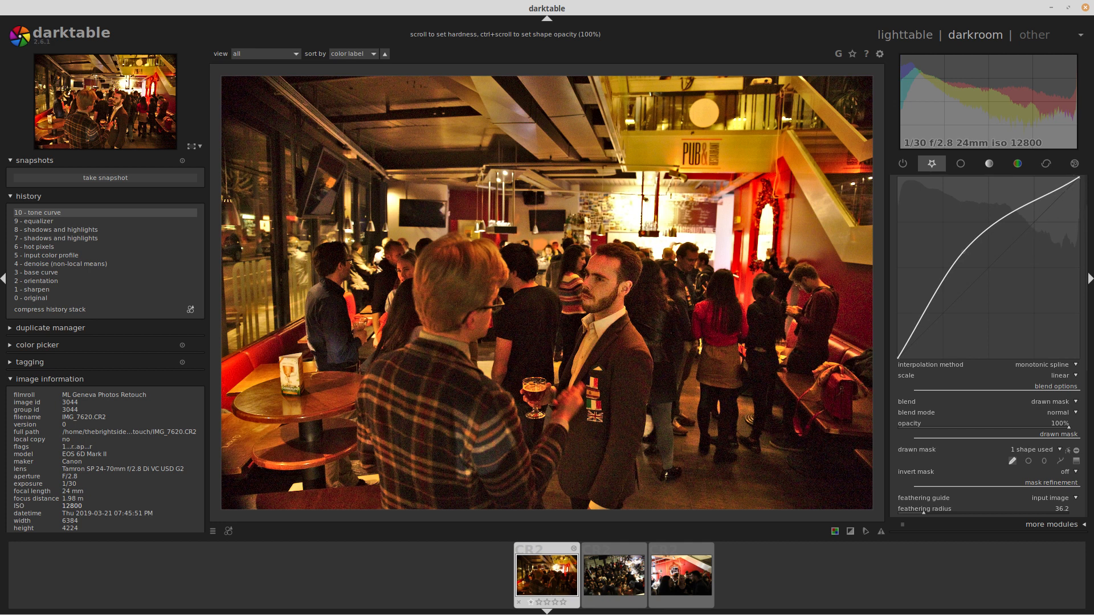
pyautogui.scroll(2, 1084, 226)
pyautogui.moveTo(1067, 245); pyautogui.dragTo(1060, 240)
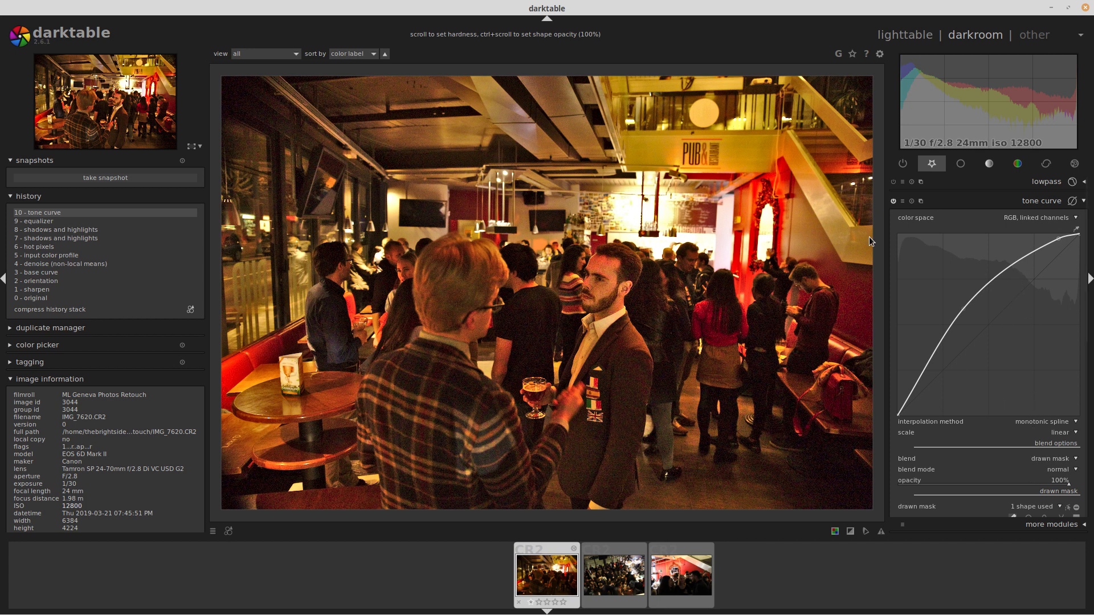
# Enable color zones on the hue curve and sample the skin colour on the bearded man's forehead with the color picker.
pyautogui.click(1018, 169)
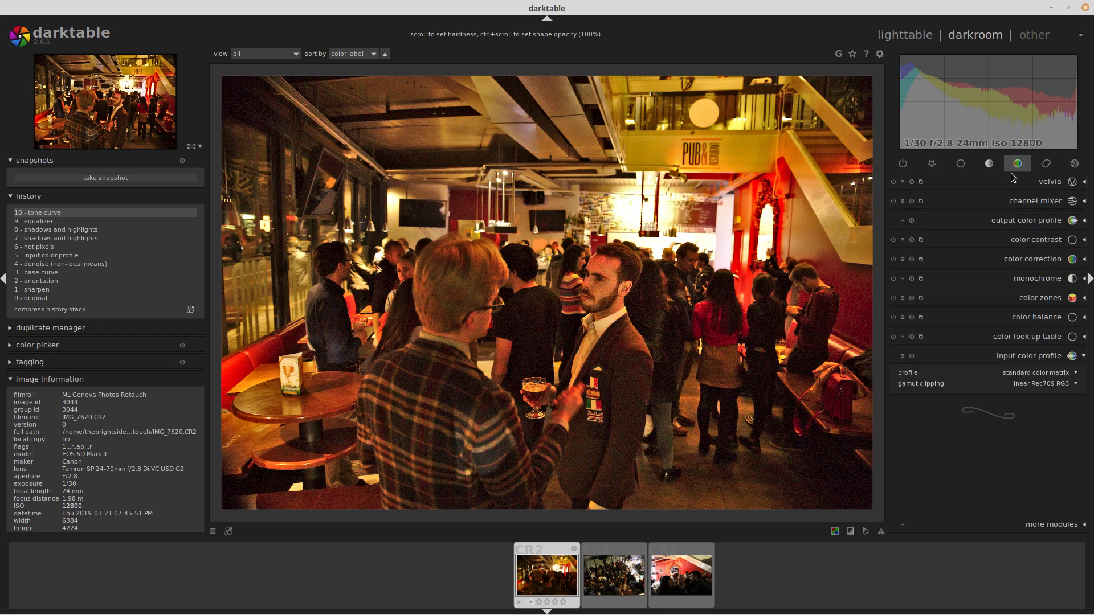
pyautogui.click(1052, 298)
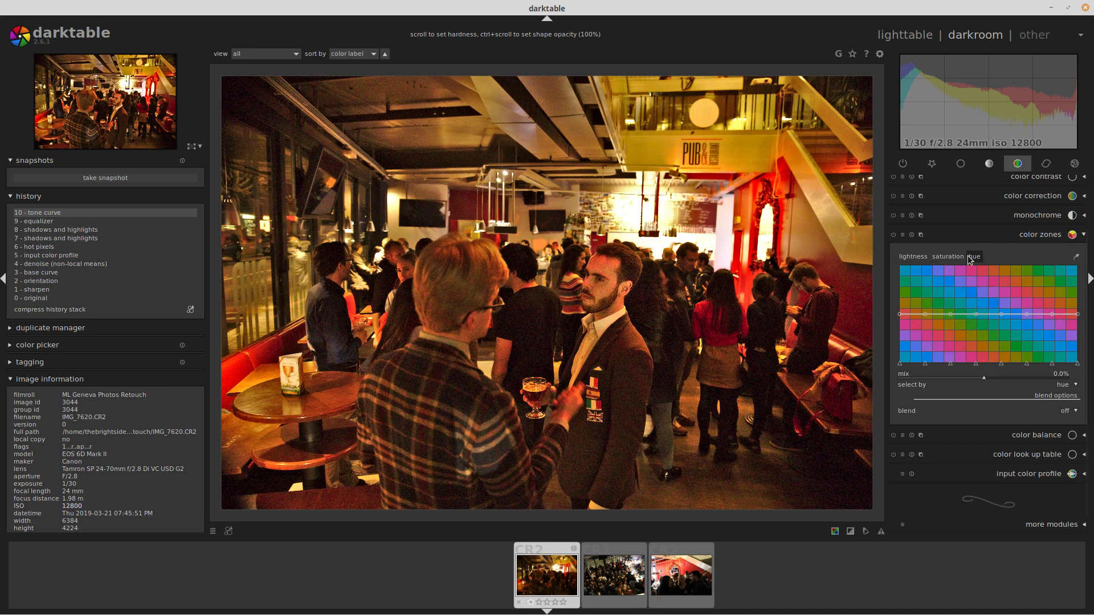
pyautogui.click(1077, 259)
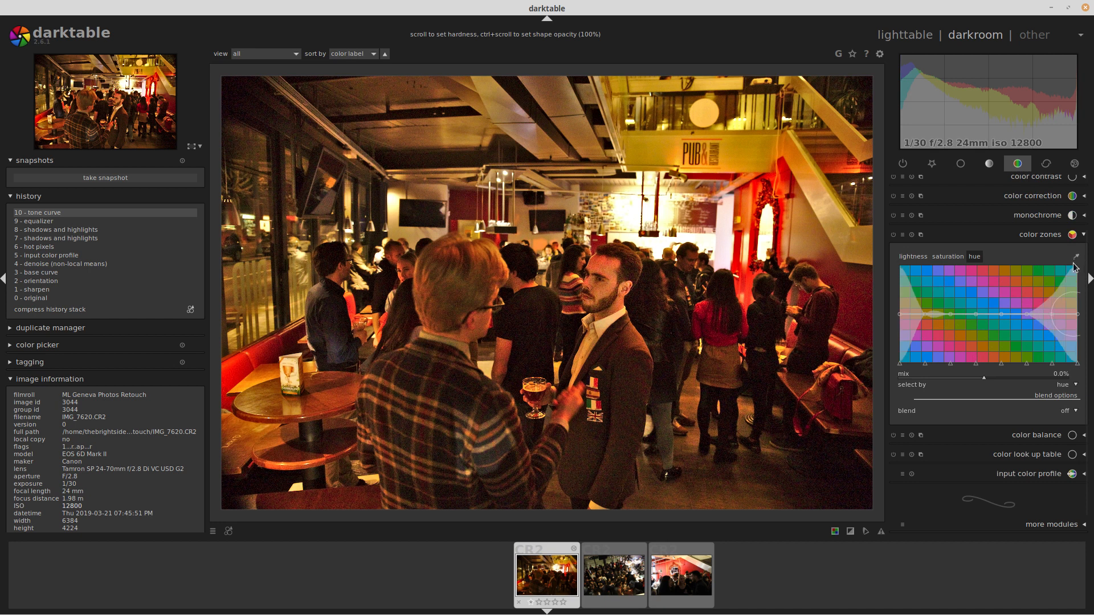
pyautogui.scroll(3, 592, 262)
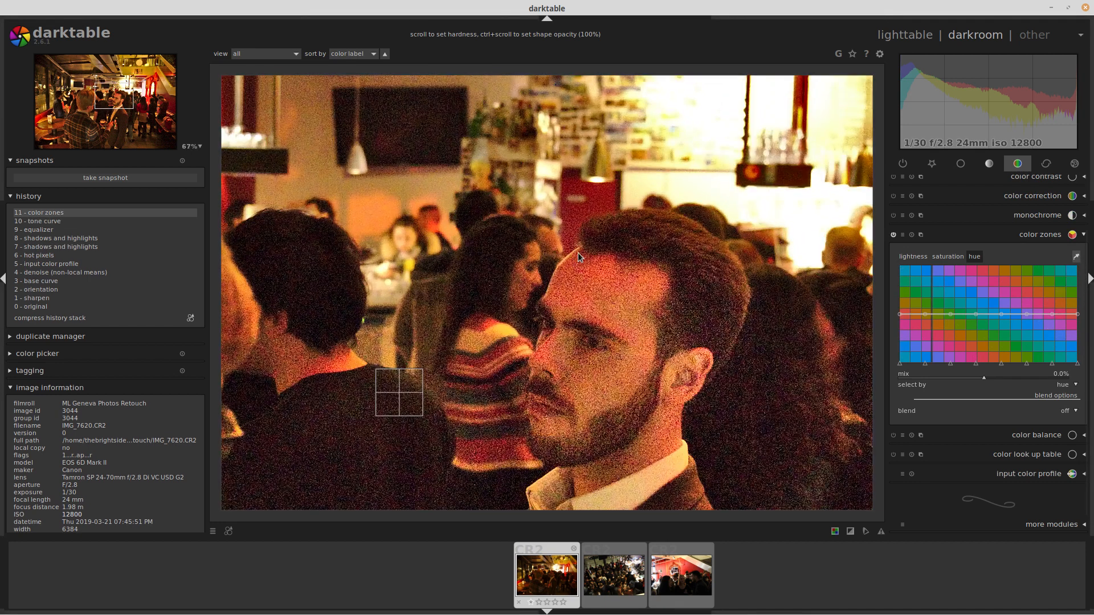
pyautogui.click(599, 263)
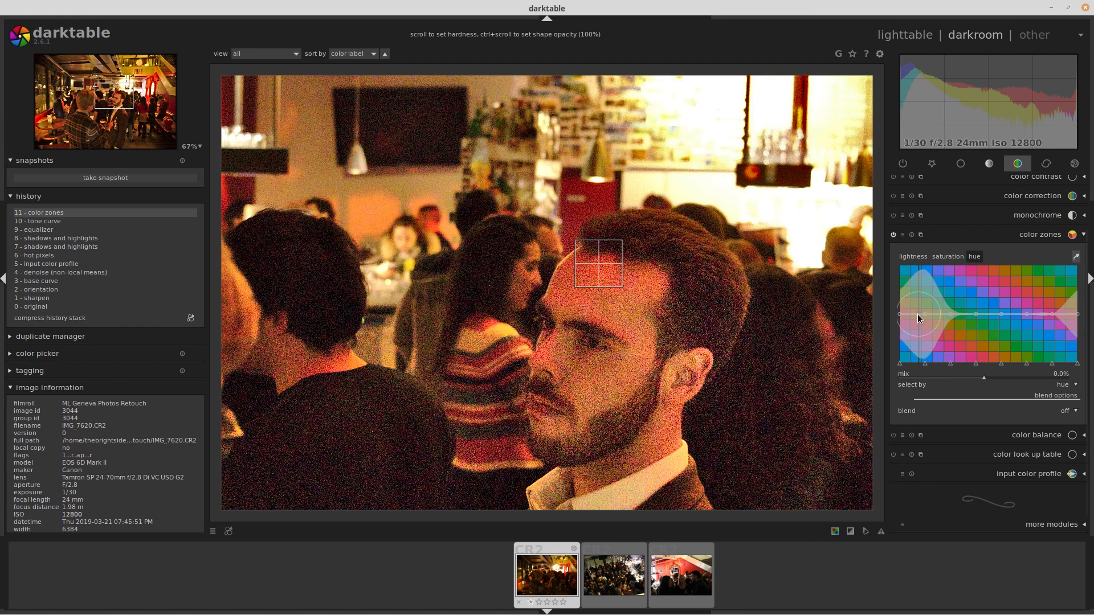
pyautogui.click(604, 267)
pyautogui.click(603, 267)
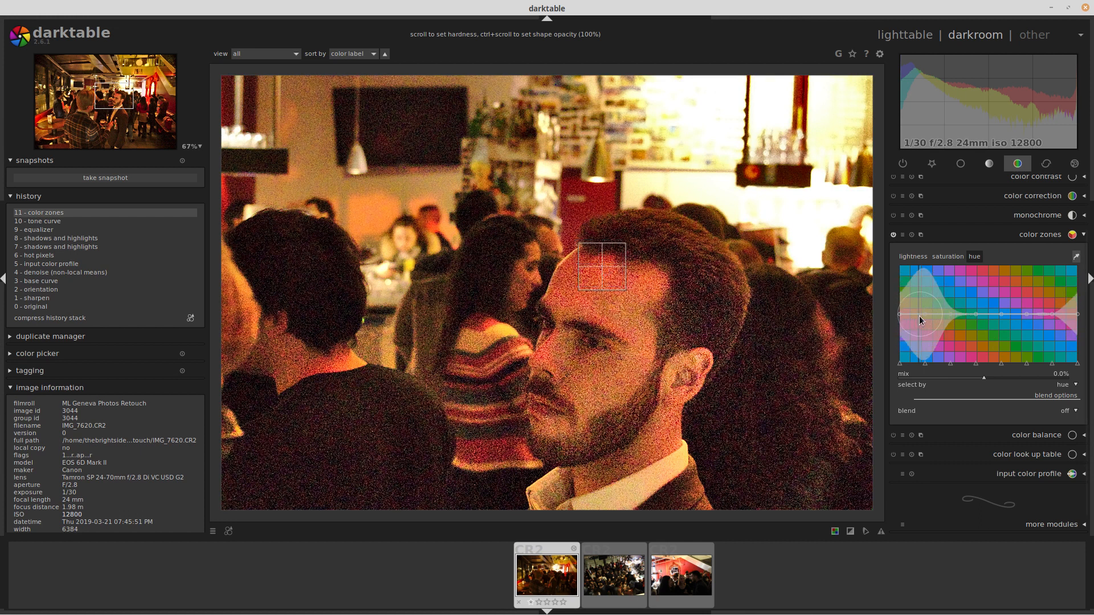
pyautogui.scroll(-6, 620, 286)
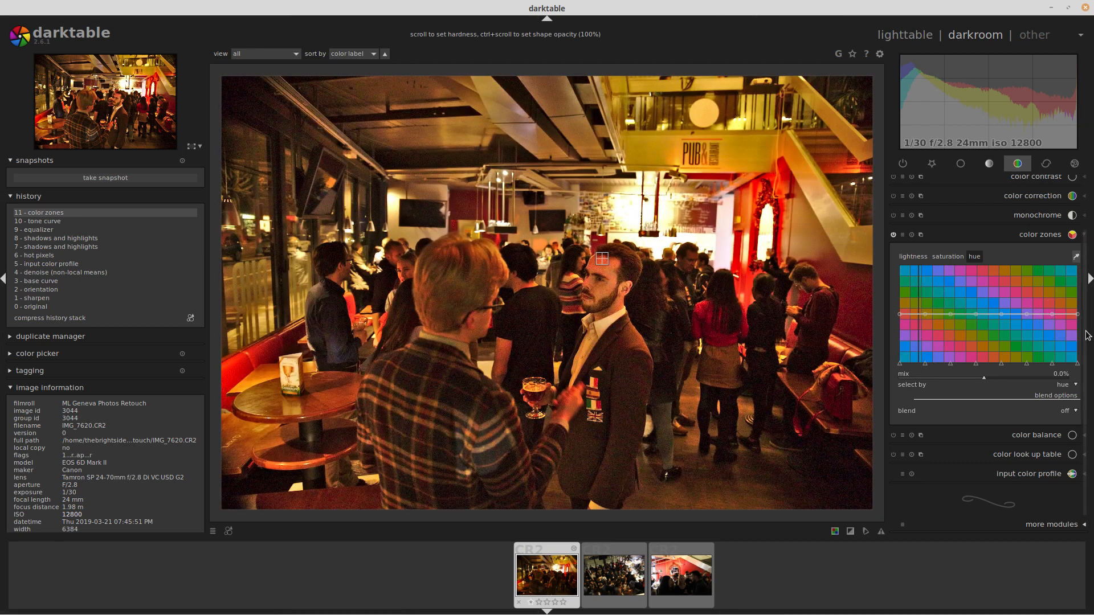
# Limit color zones to a drawn mask that reuses the tone curve's mask group, and show its outline on the photo.
pyautogui.click(1064, 411)
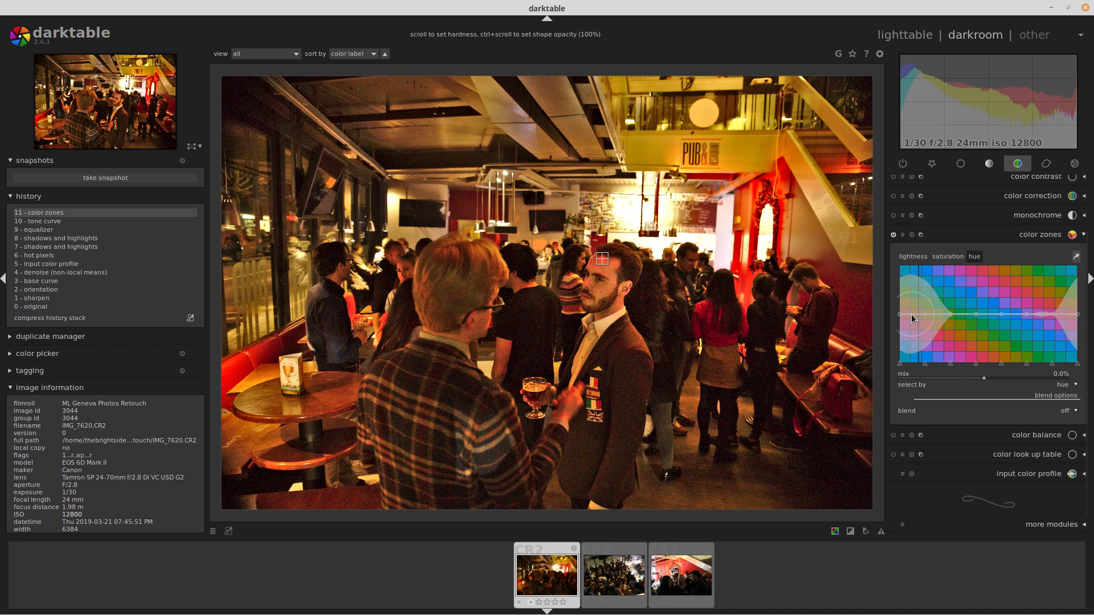
pyautogui.click(1066, 412)
pyautogui.click(1057, 435)
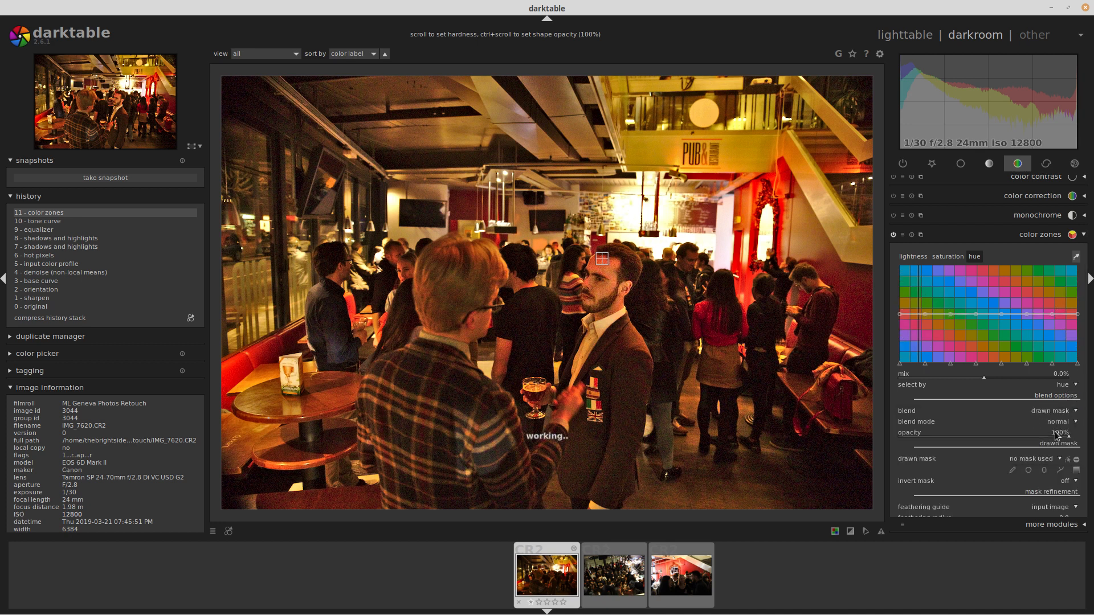
pyautogui.click(1054, 459)
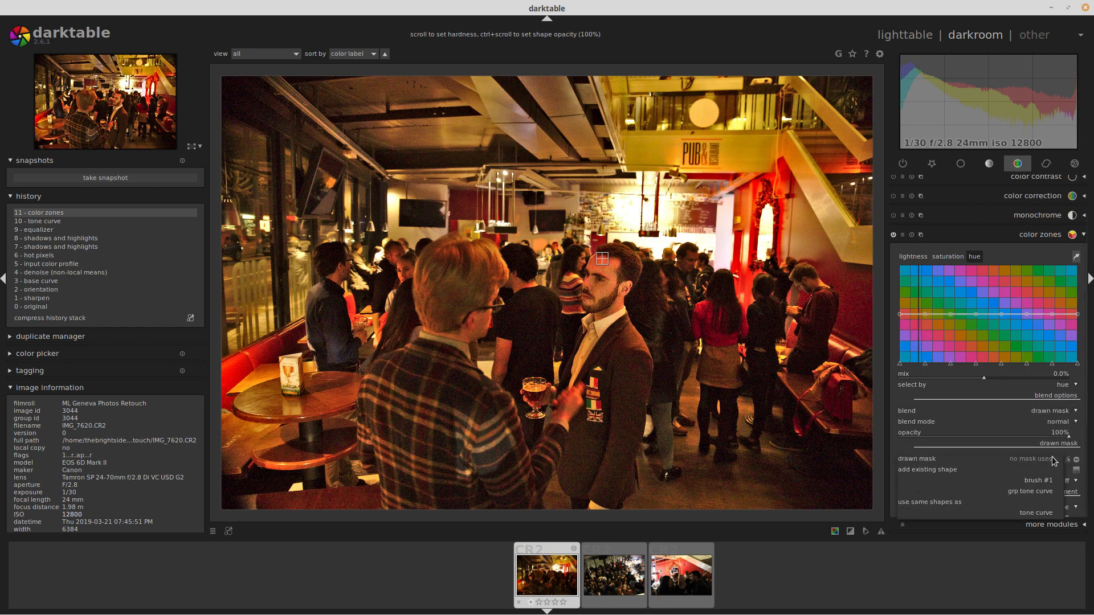
pyautogui.click(1037, 493)
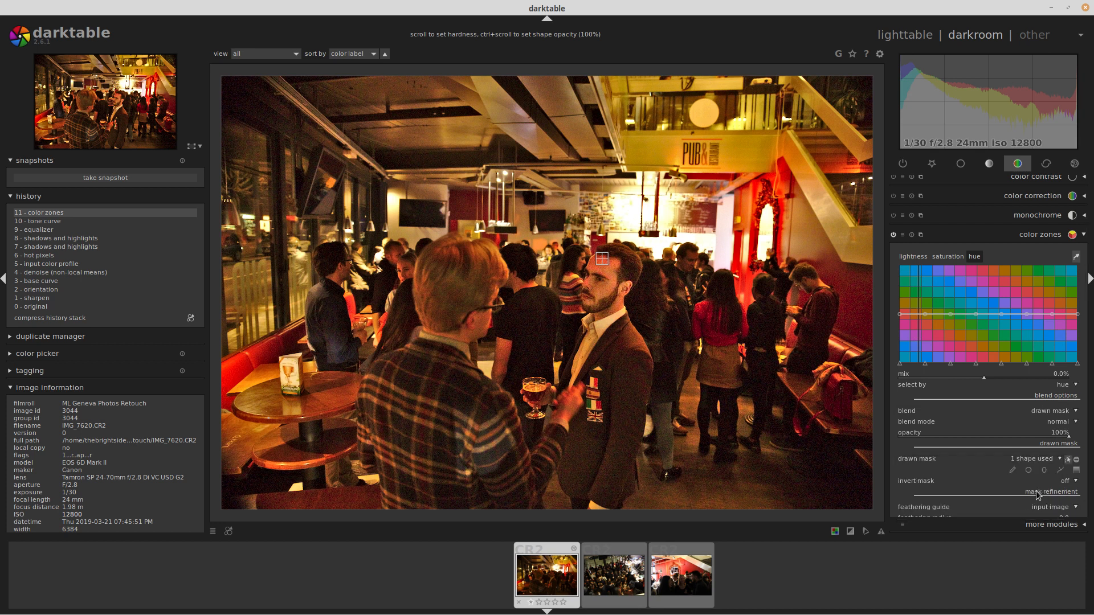
pyautogui.click(1068, 460)
pyautogui.click(1068, 460)
# In color zones, slightly lower the saturation of the face's orange-red tones and slightly raise the hue curve at the reds.
pyautogui.middleClick(602, 310)
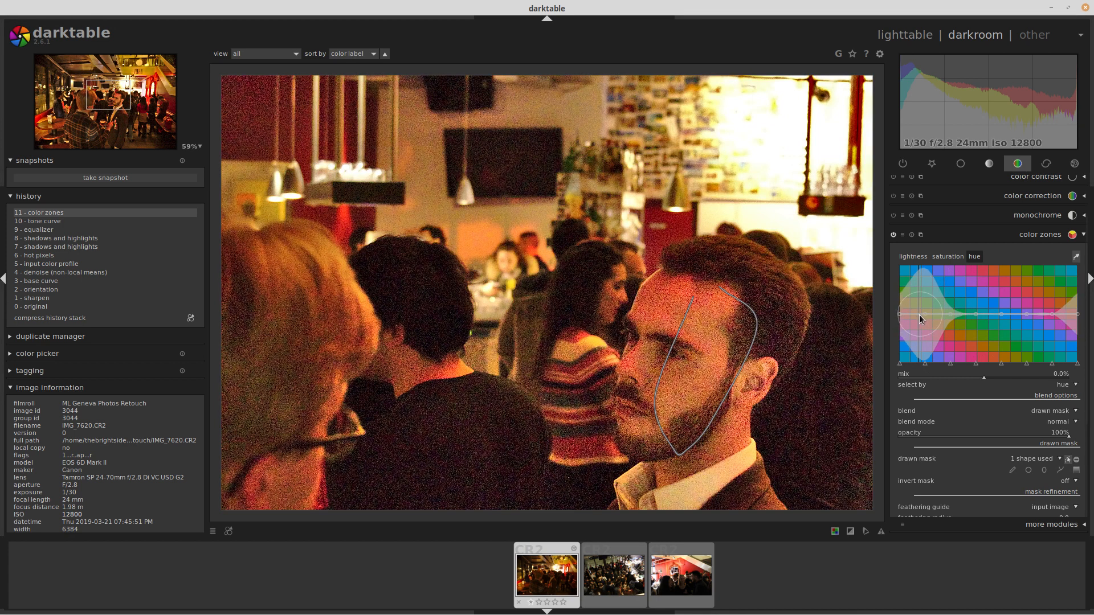
pyautogui.click(947, 257)
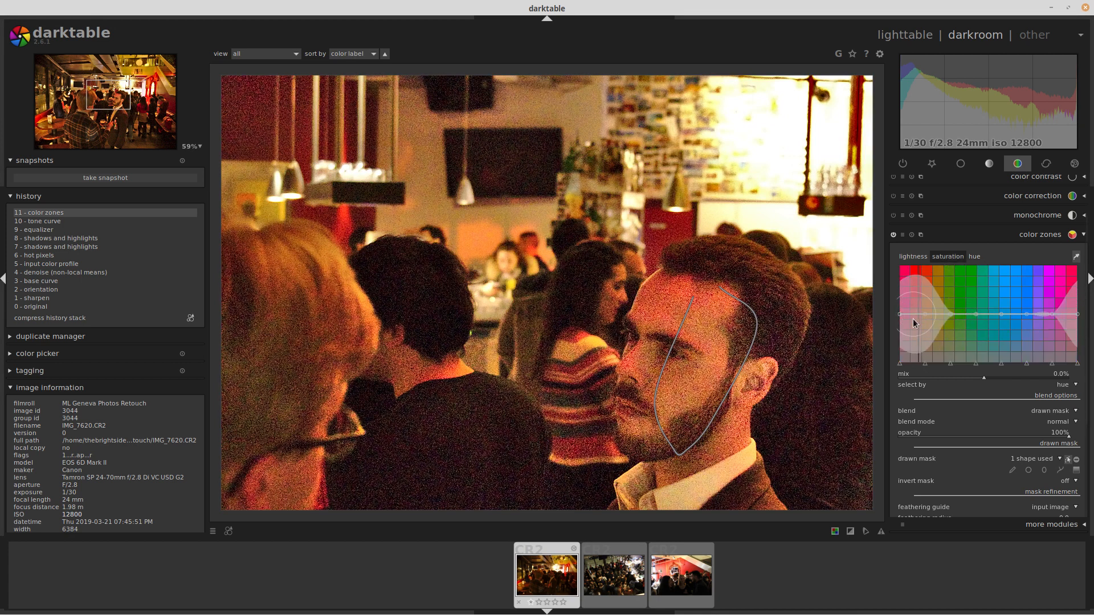
pyautogui.moveTo(918, 314)
pyautogui.mouseDown()
pyautogui.moveTo(916, 334)
pyautogui.moveTo(918, 316)
pyautogui.mouseUp()
pyautogui.click(973, 259)
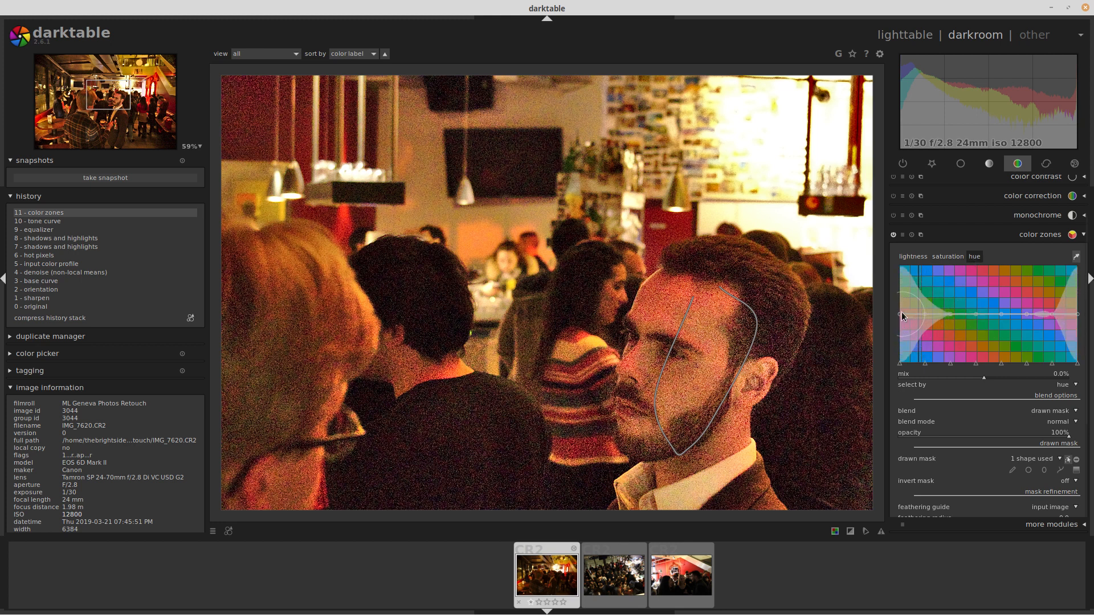
pyautogui.moveTo(900, 315); pyautogui.dragTo(900, 312)
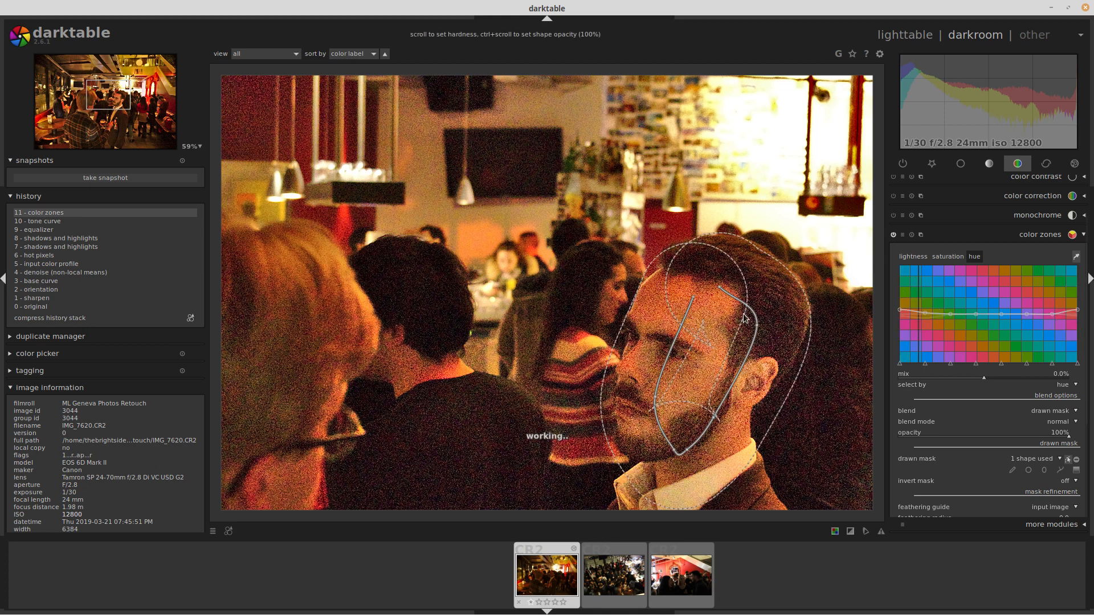
pyautogui.scroll(-2, 828, 335)
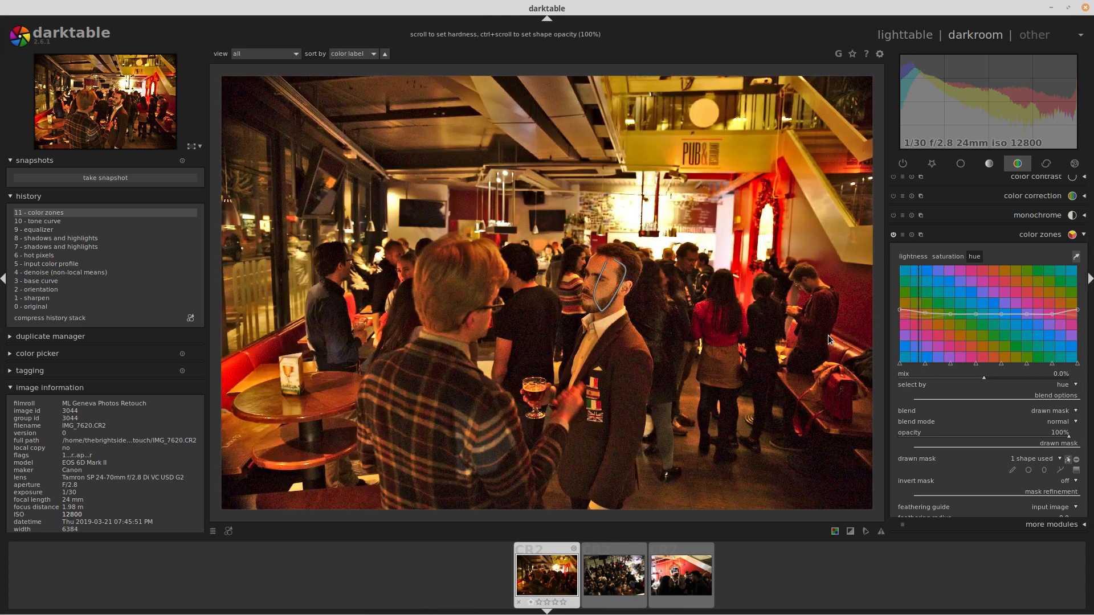
# Cool the photo's yellow cast by setting the white balance temperature to about 3628K.
pyautogui.click(932, 164)
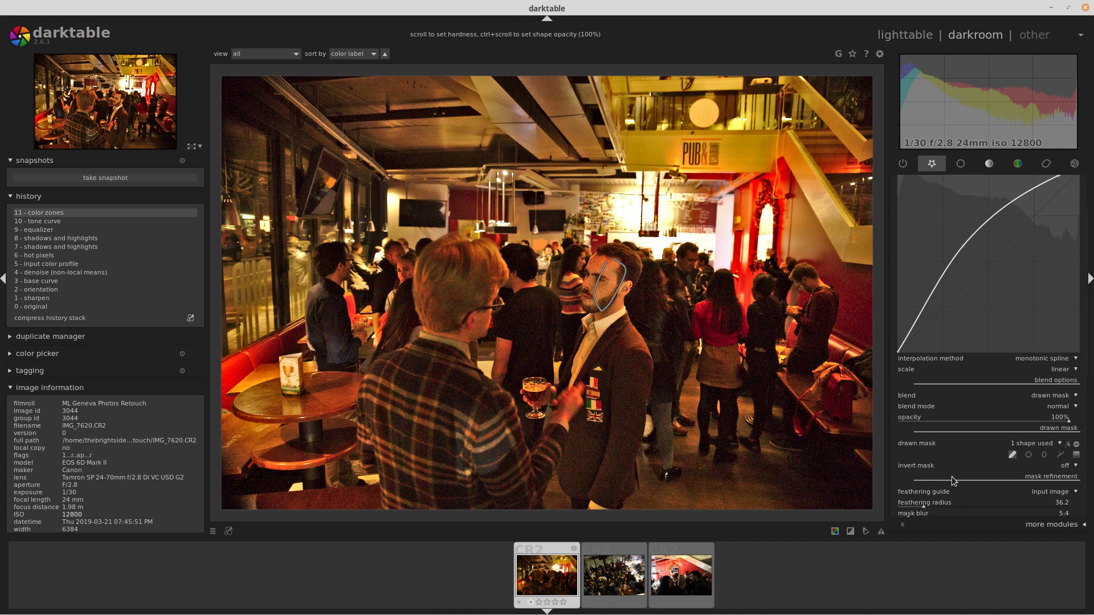
pyautogui.moveTo(1082, 255); pyautogui.dragTo(1088, 428)
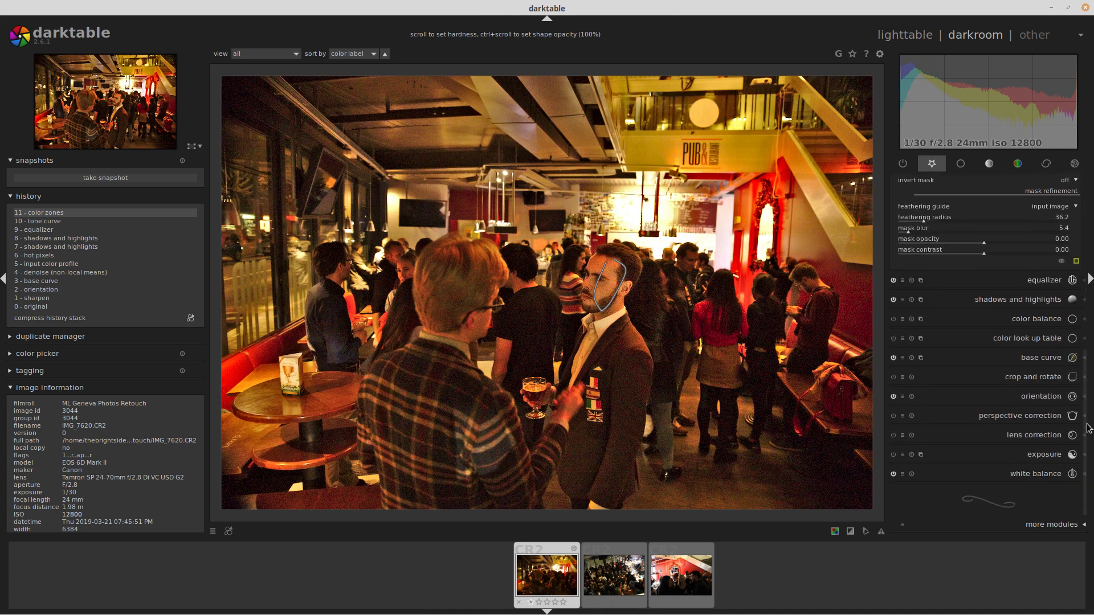
pyautogui.click(1038, 482)
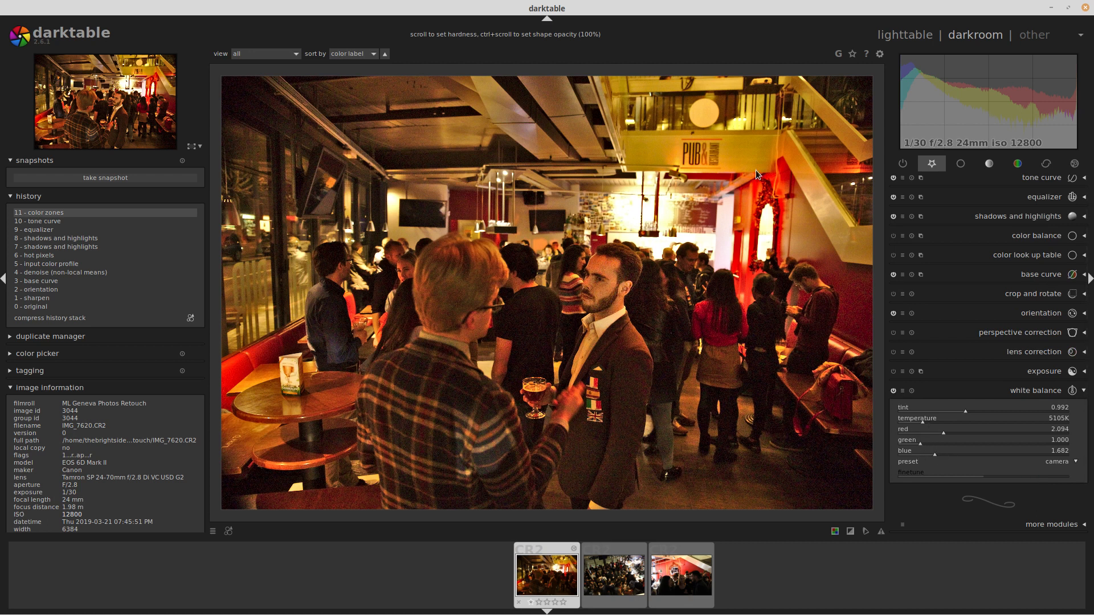
pyautogui.click(912, 422)
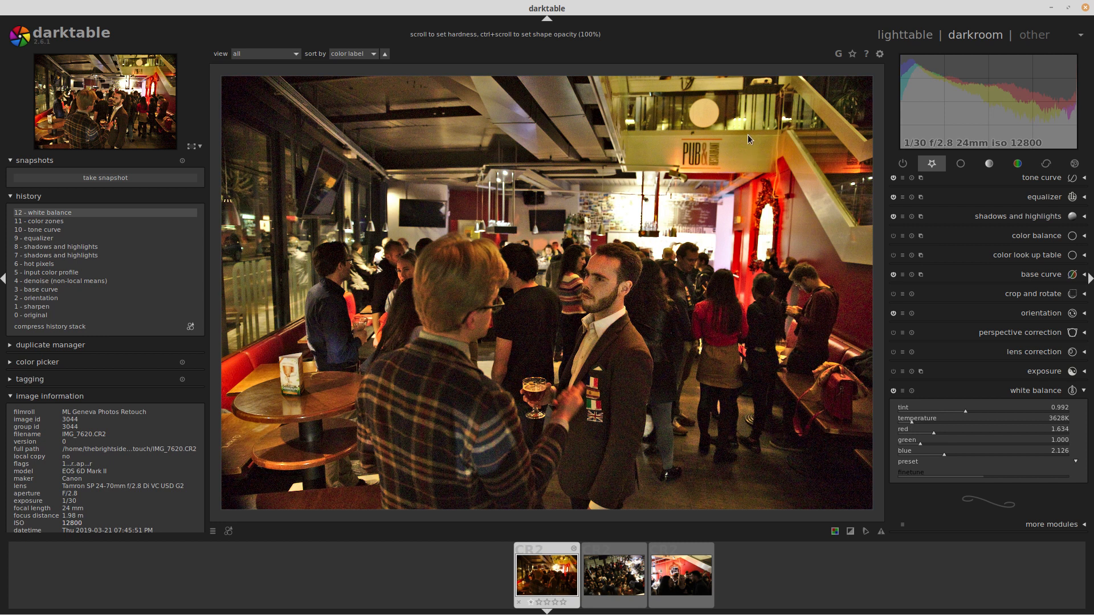
# Try balancing the white balance channels individually, with red at 1.502, green at 0.856 and blue at 2.404.
pyautogui.click(919, 446)
pyautogui.moveTo(940, 454); pyautogui.dragTo(955, 458)
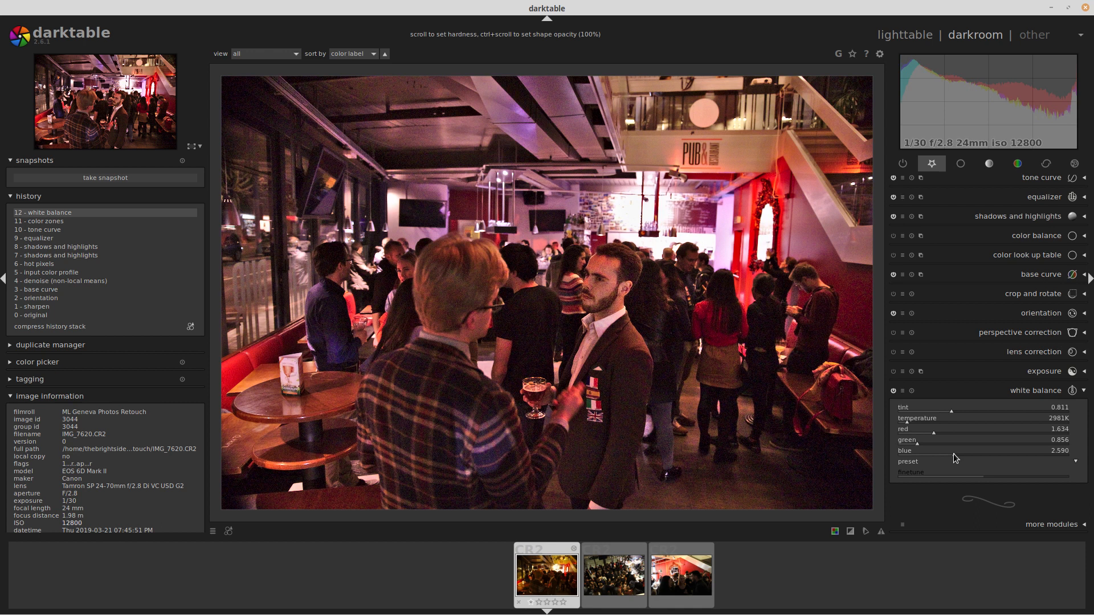
pyautogui.click(933, 432)
pyautogui.click(930, 435)
pyautogui.rightClick(932, 436)
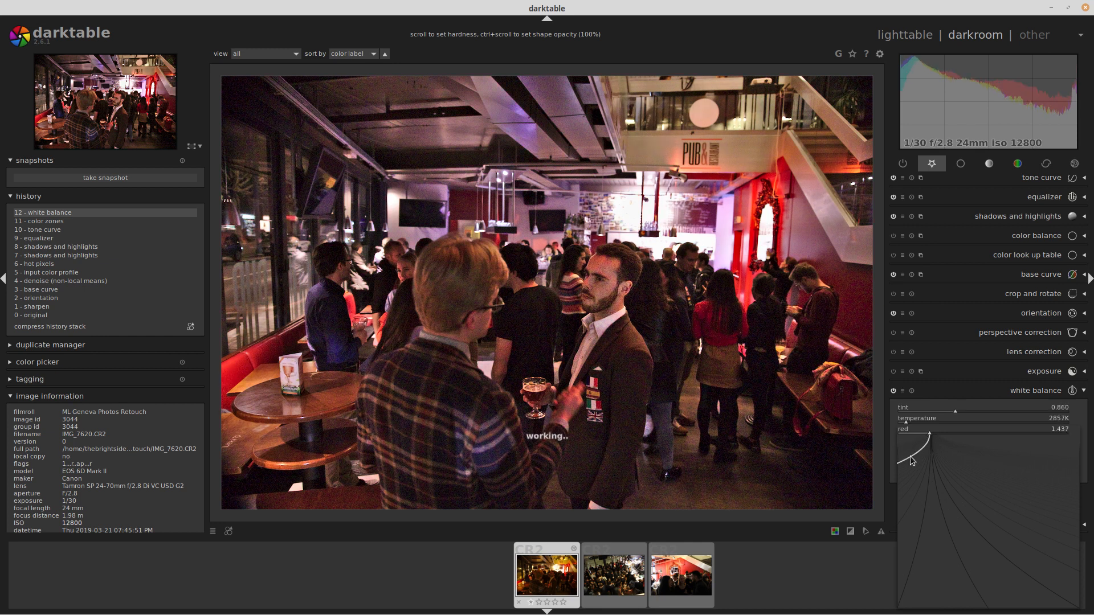
pyautogui.click(930, 484)
pyautogui.click(950, 453)
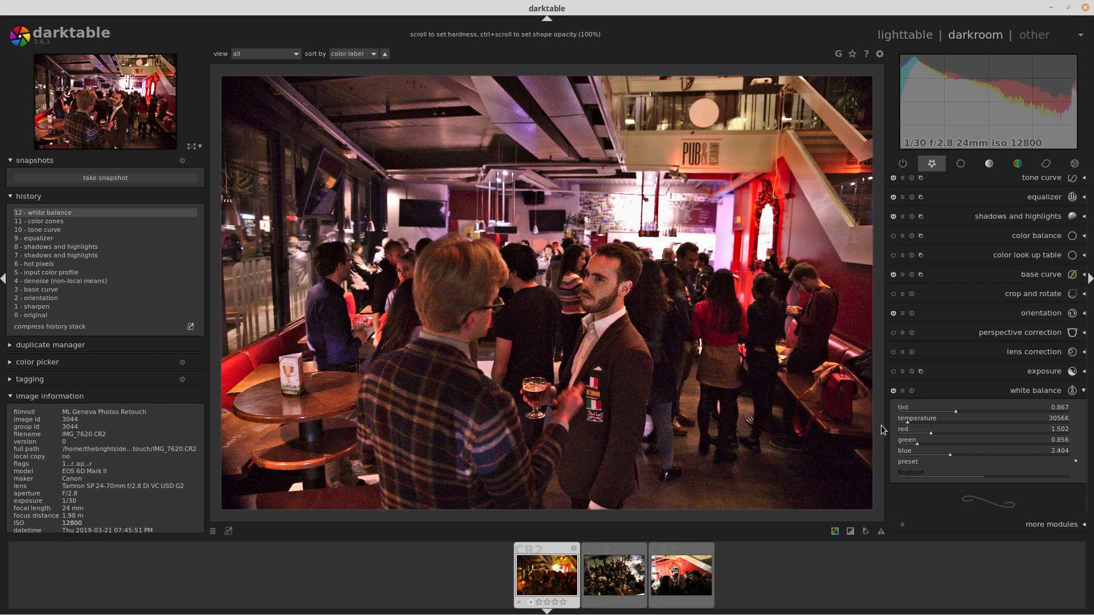
# Try a white balance temperature of 3742K with tint 0.827, and compare the result with the base curve history state.
pyautogui.click(911, 422)
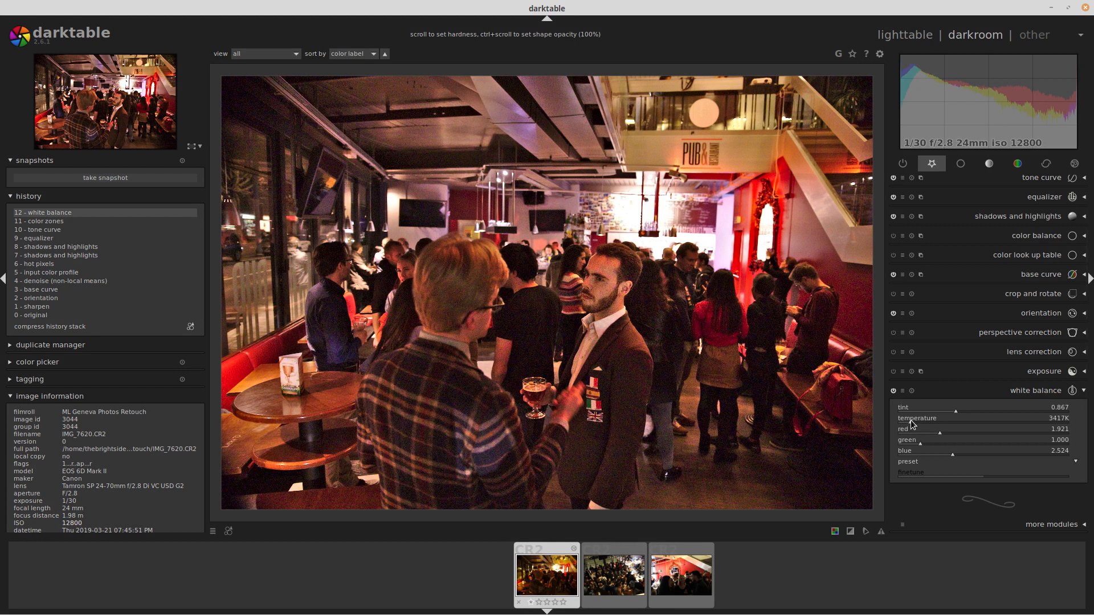
pyautogui.scroll(3, 911, 423)
pyautogui.scroll(-5, 962, 408)
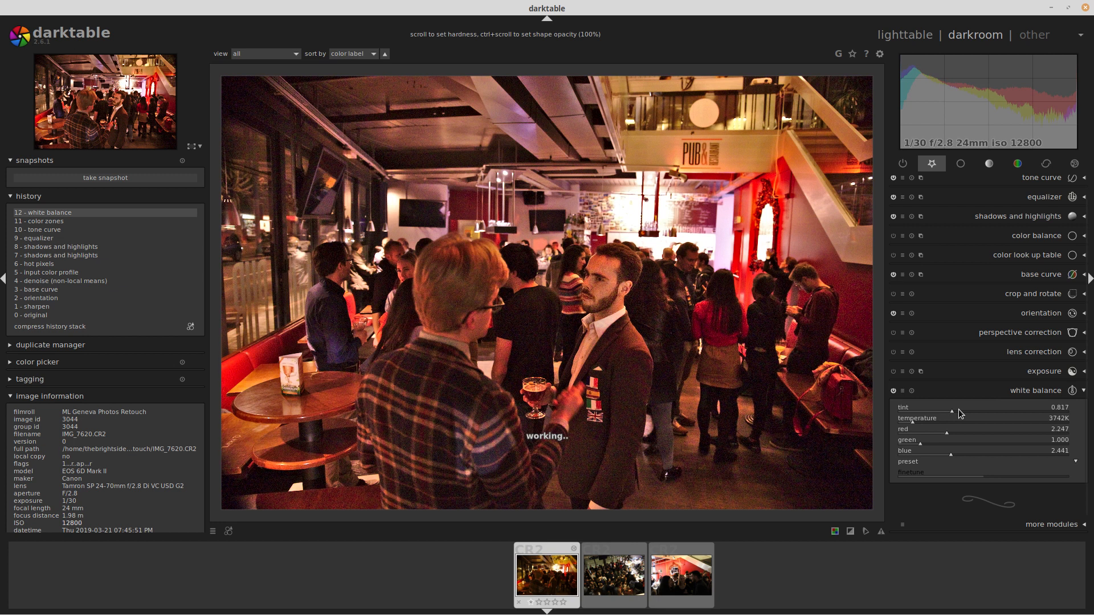
pyautogui.scroll(-2, 959, 412)
pyautogui.scroll(2, 958, 409)
pyautogui.scroll(3, 959, 409)
pyautogui.scroll(-2, 958, 409)
pyautogui.click(45, 291)
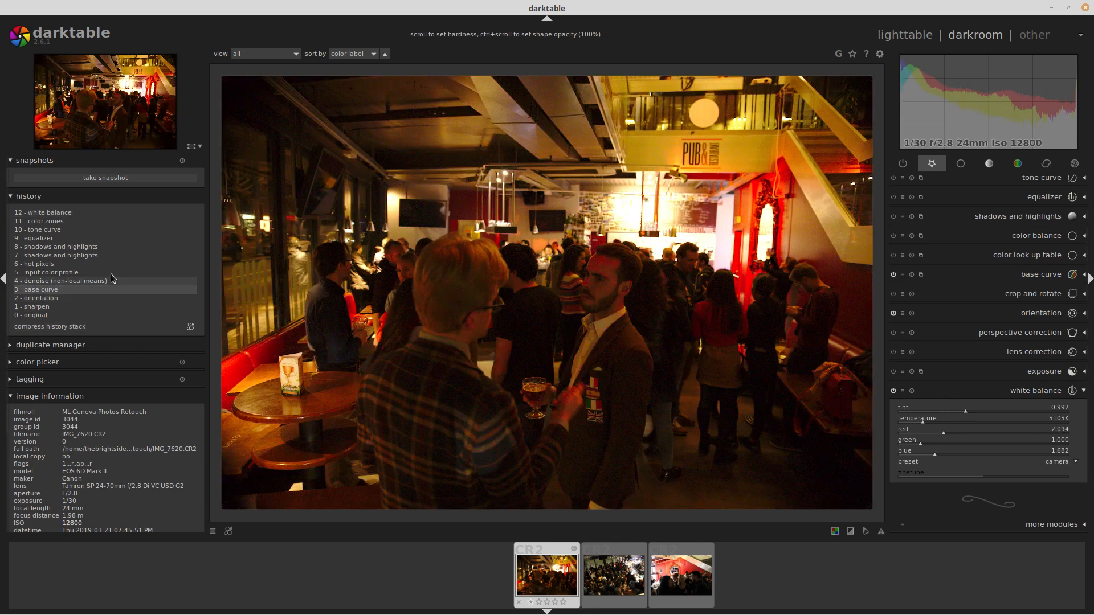
pyautogui.click(81, 211)
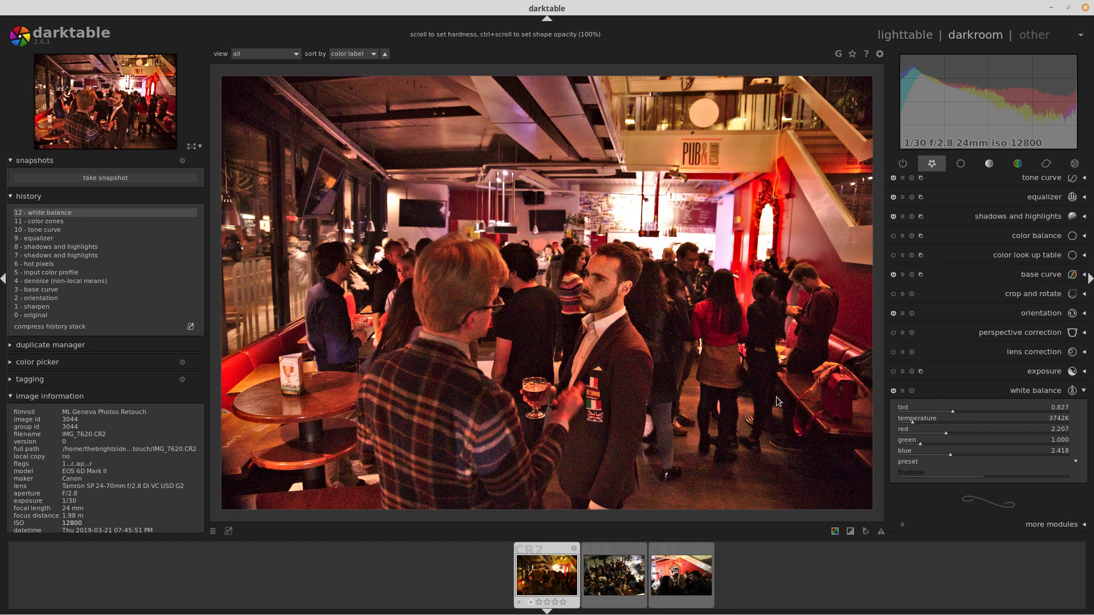
# Warm the white balance by setting the tint to 0.877 and the temperature to 4430K.
pyautogui.moveTo(955, 410); pyautogui.dragTo(962, 409)
pyautogui.scroll(-2, 961, 409)
pyautogui.scroll(2, 914, 422)
pyautogui.moveTo(917, 422); pyautogui.dragTo(923, 423)
pyautogui.click(920, 421)
pyautogui.click(917, 422)
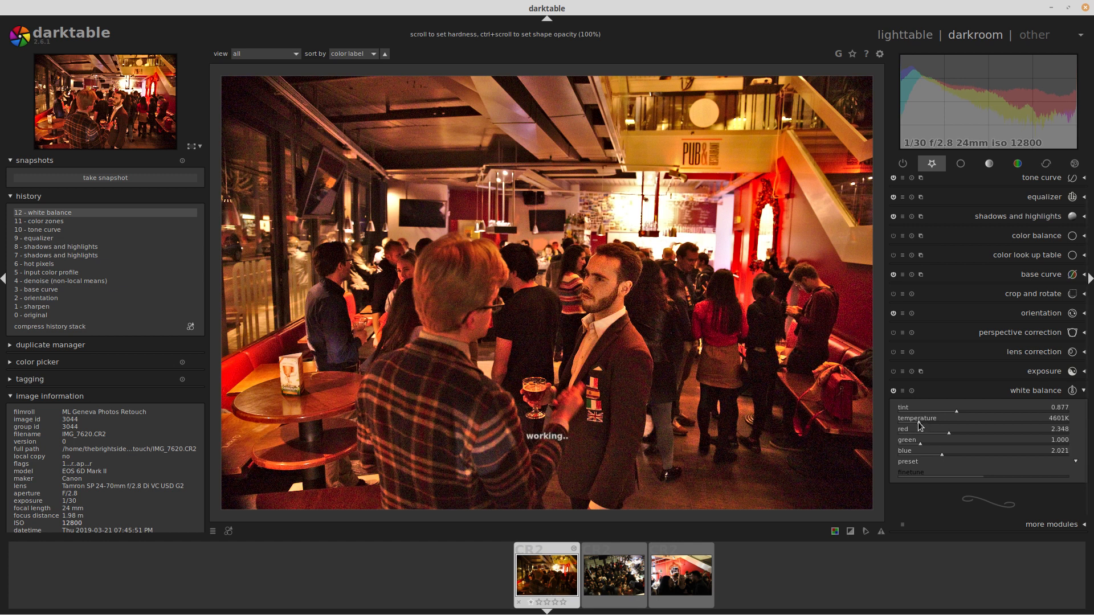
pyautogui.scroll(-2, 918, 424)
# Apply the Lowpass Bloom style to the photo and select its lowpass entry in the editing history.
pyautogui.click(228, 532)
pyautogui.moveTo(300, 608)
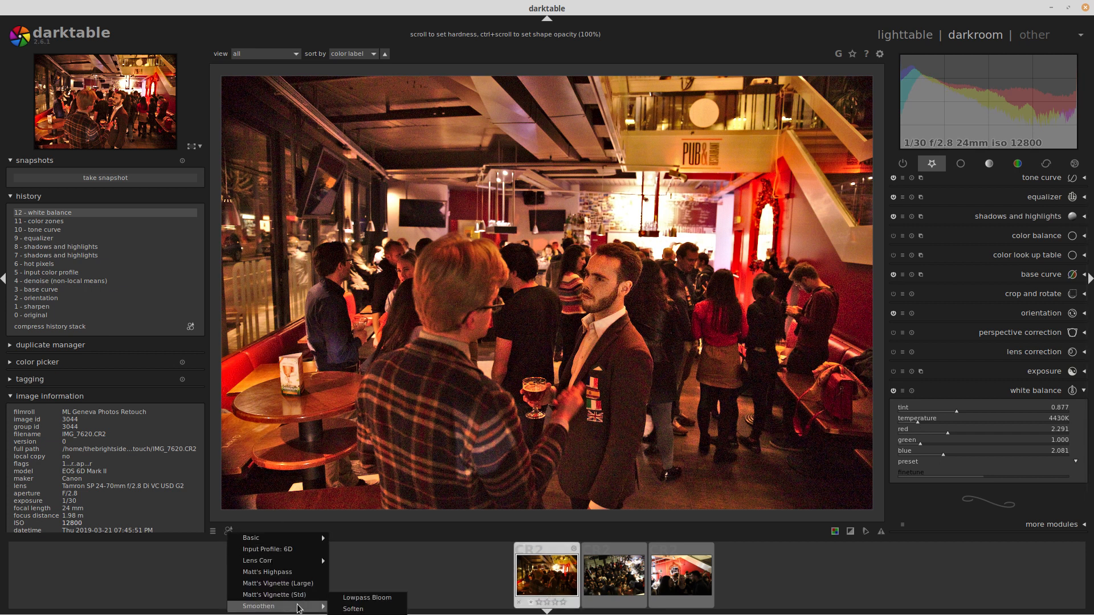
pyautogui.click(361, 600)
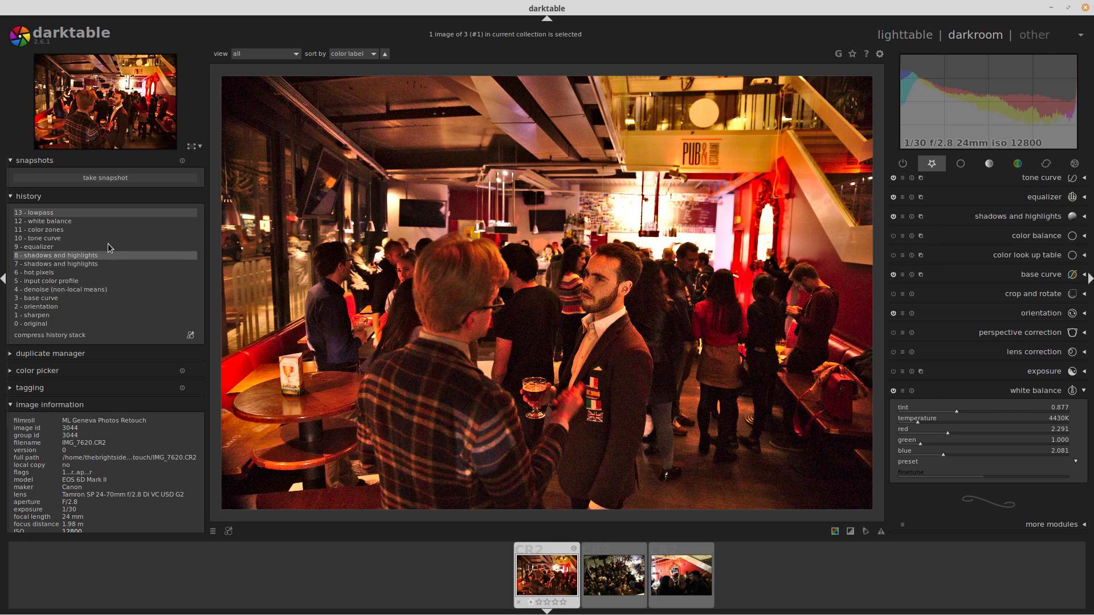
pyautogui.click(51, 214)
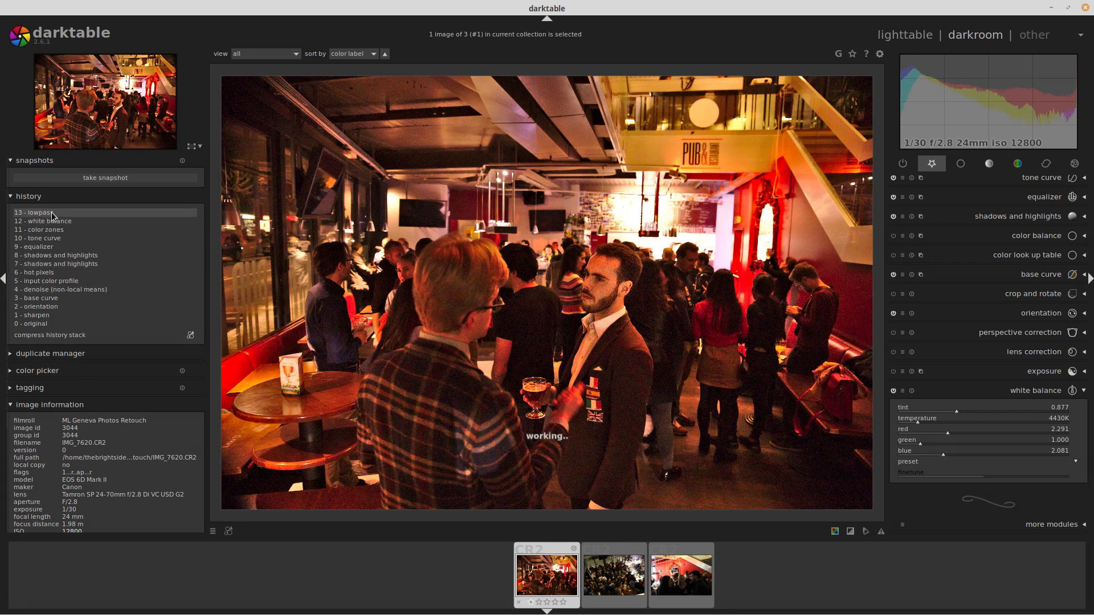
# Lift the darkest shadow point of the base curve slightly, then close the base curve module.
pyautogui.click(1034, 275)
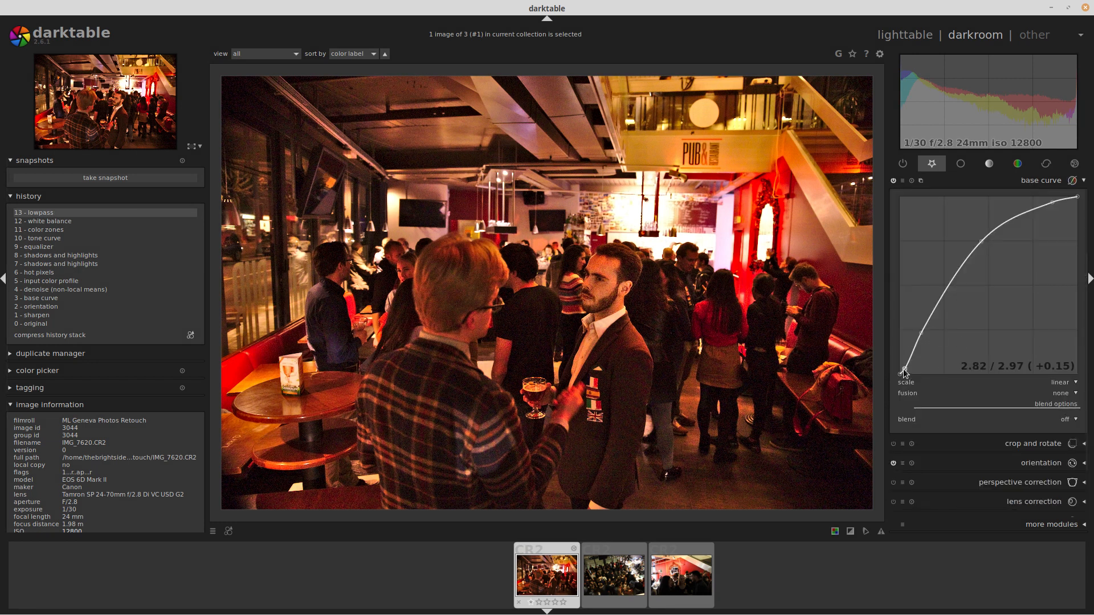
pyautogui.scroll(2, 904, 368)
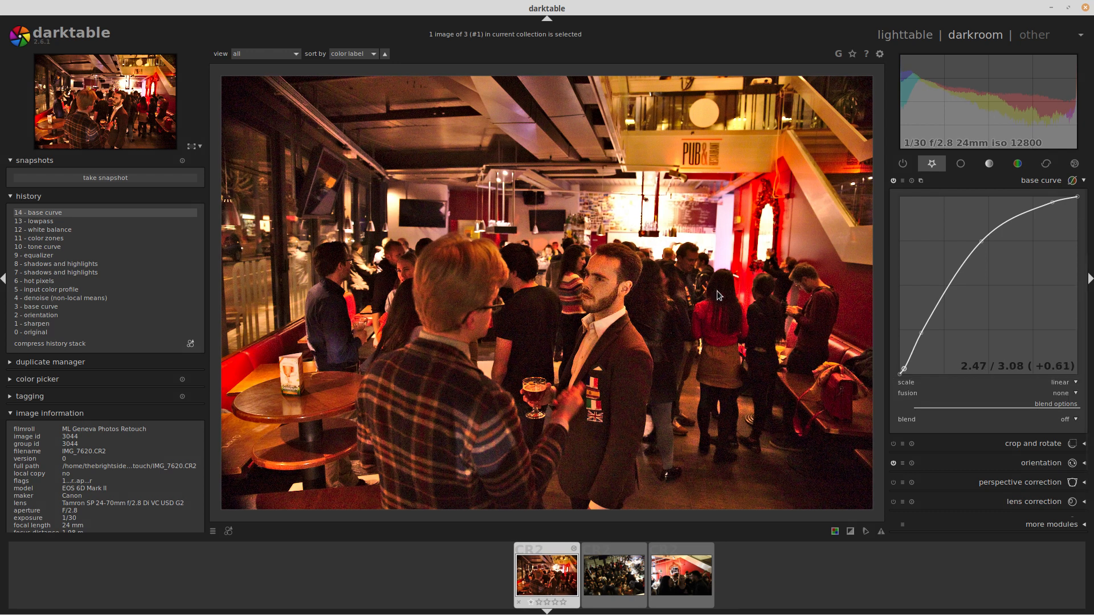
pyautogui.click(1041, 180)
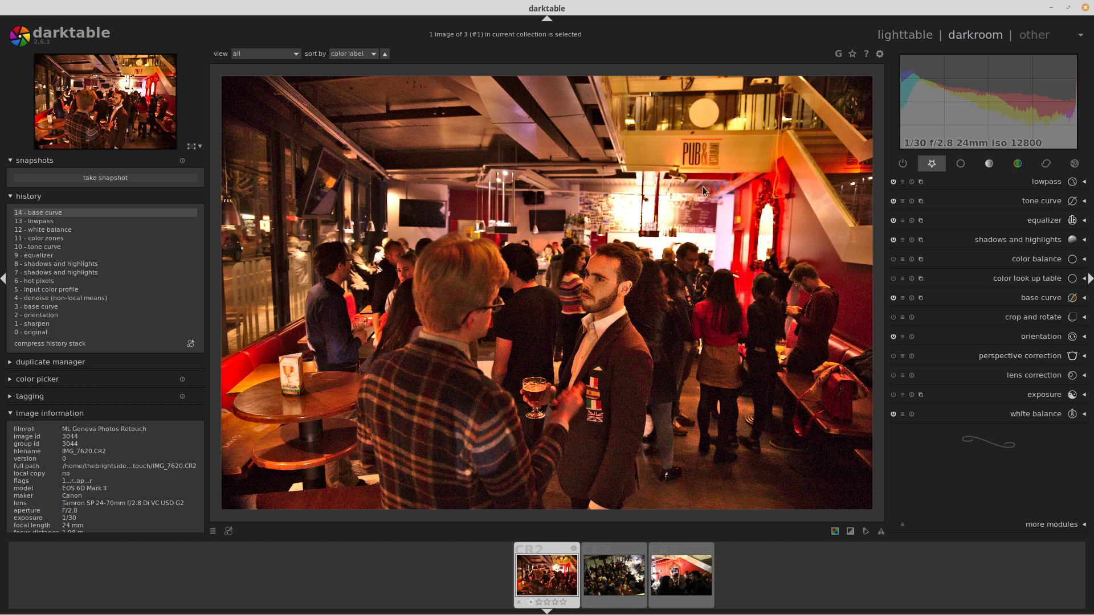
# Examine the noise on the bearded man's face and the dark background at full zoom, and bring up the correction modules.
pyautogui.middleClick(609, 285)
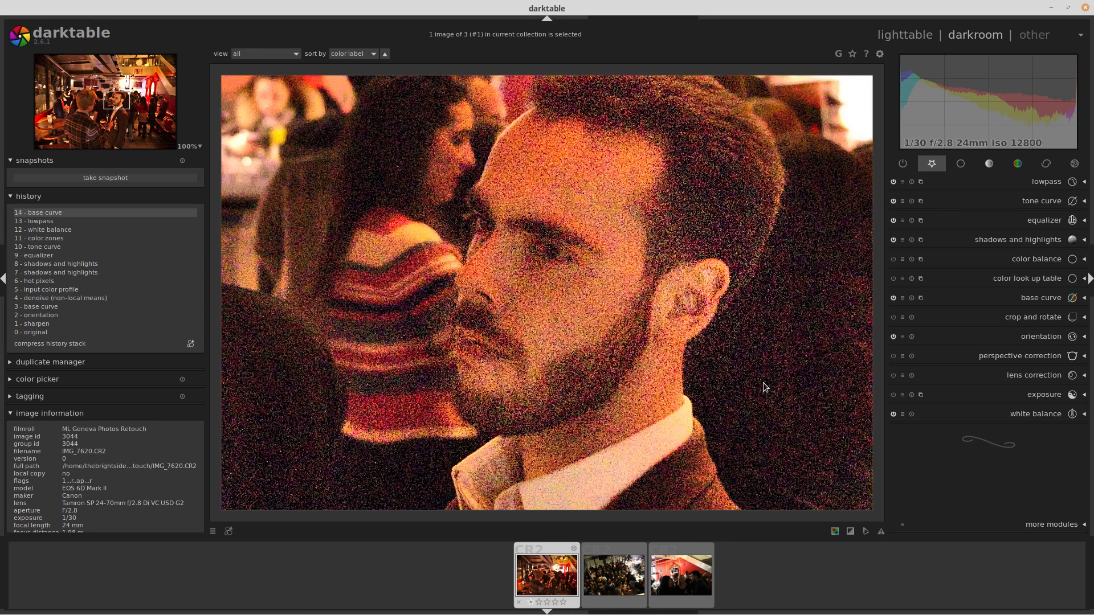
pyautogui.moveTo(771, 372); pyautogui.dragTo(403, 237)
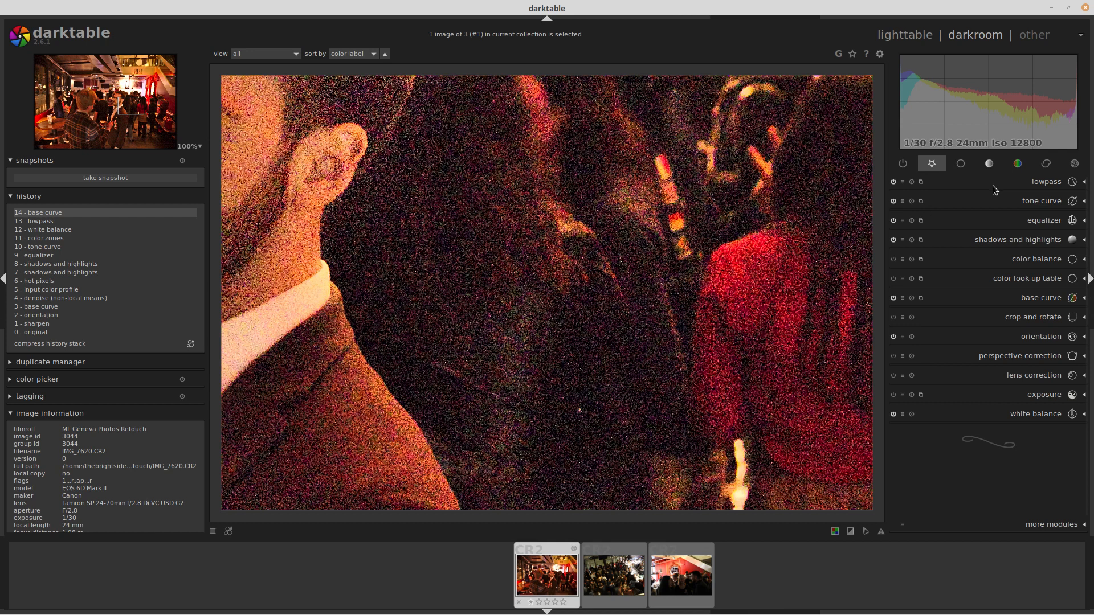
pyautogui.click(1018, 164)
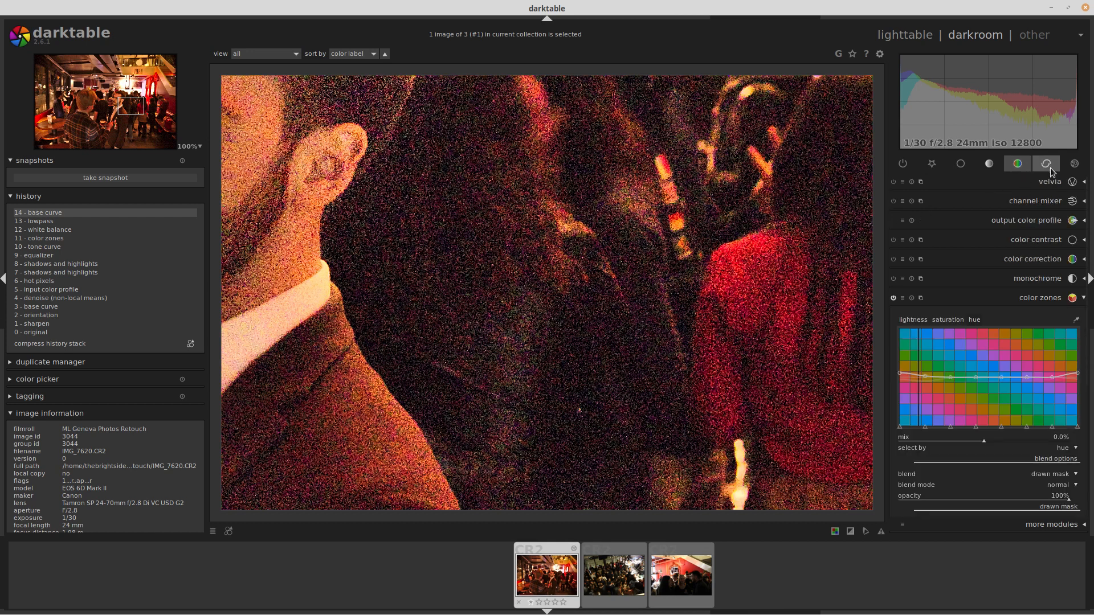
pyautogui.click(1046, 164)
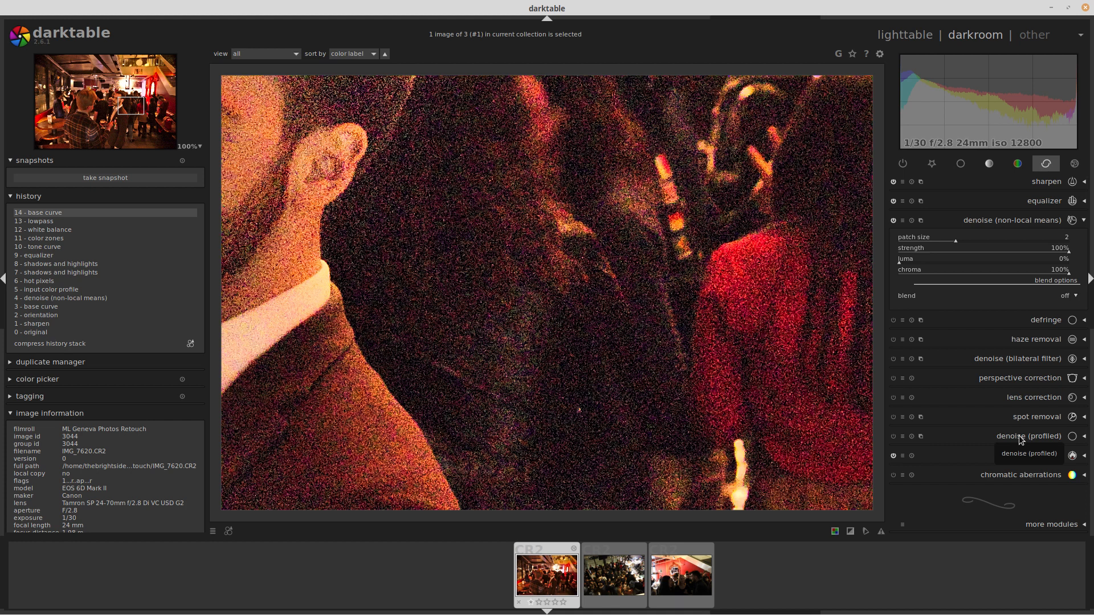
pyautogui.scroll(-4, 606, 286)
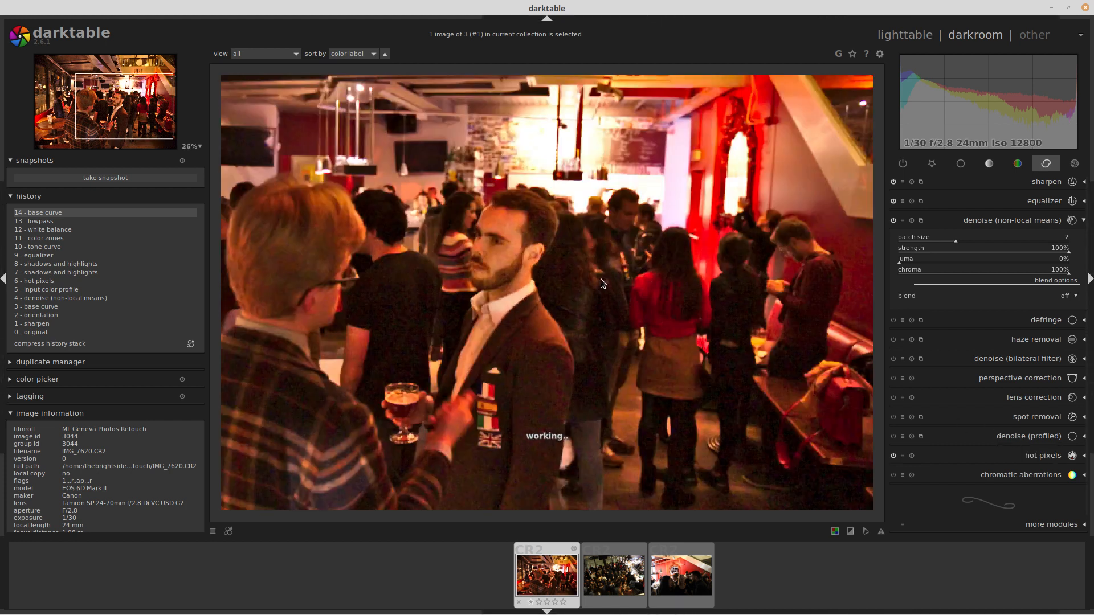
pyautogui.scroll(-1, 601, 278)
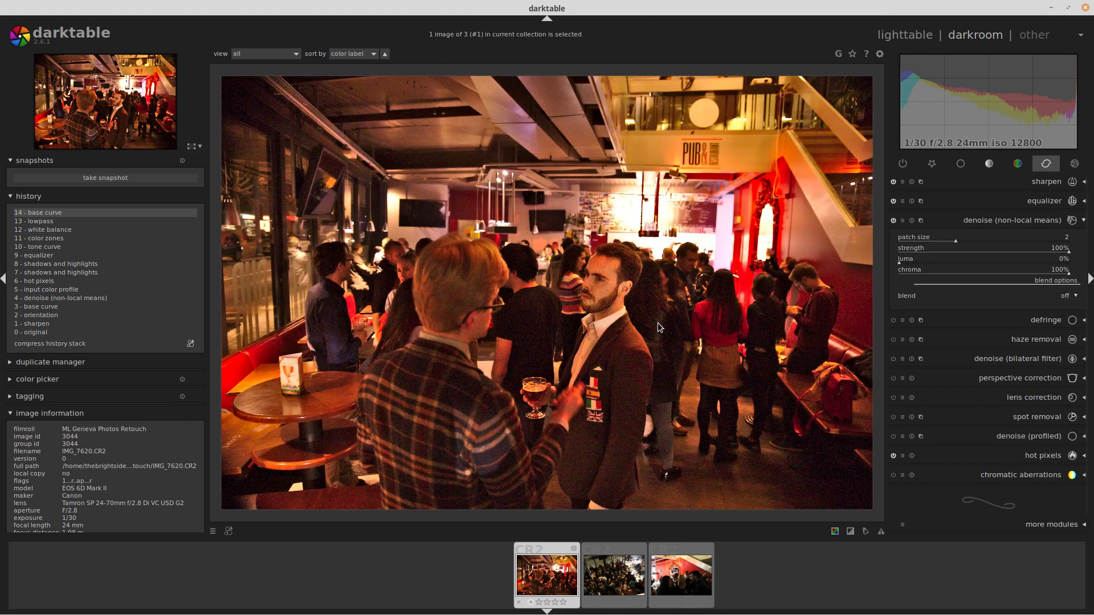
pyautogui.scroll(5, 655, 320)
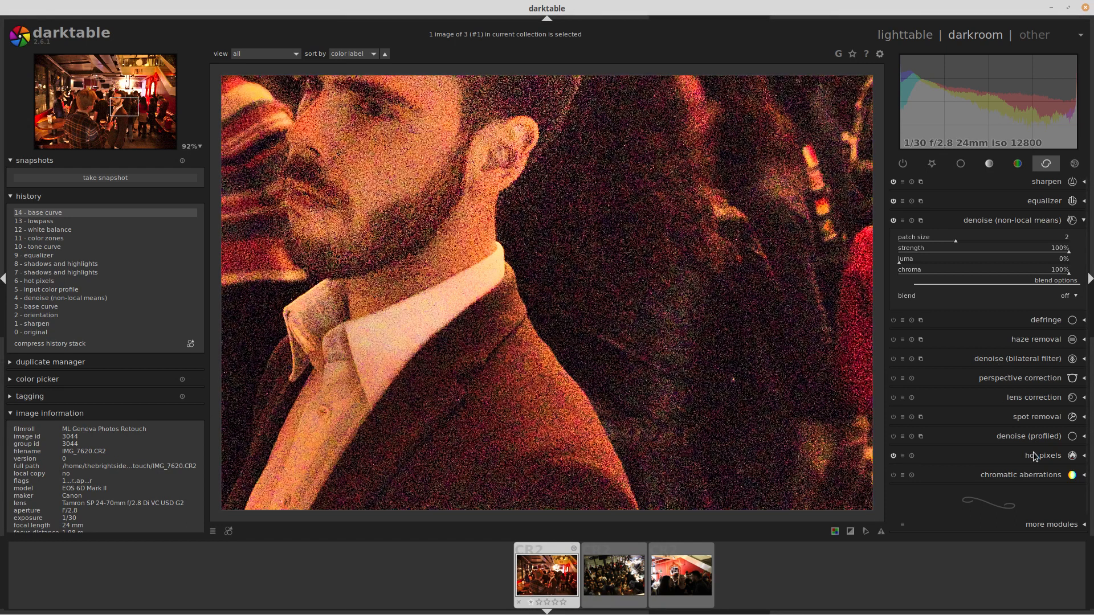
# Try the profiled denoise in its default non-local means mode, check it on the bearded man's face, and disable it again.
pyautogui.click(1027, 435)
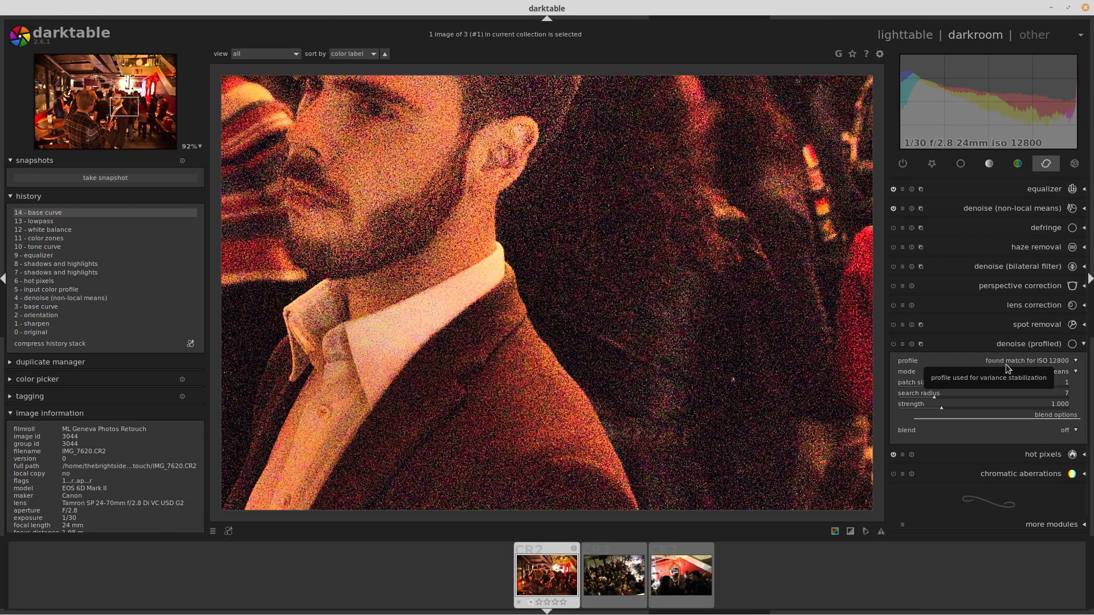
pyautogui.click(893, 345)
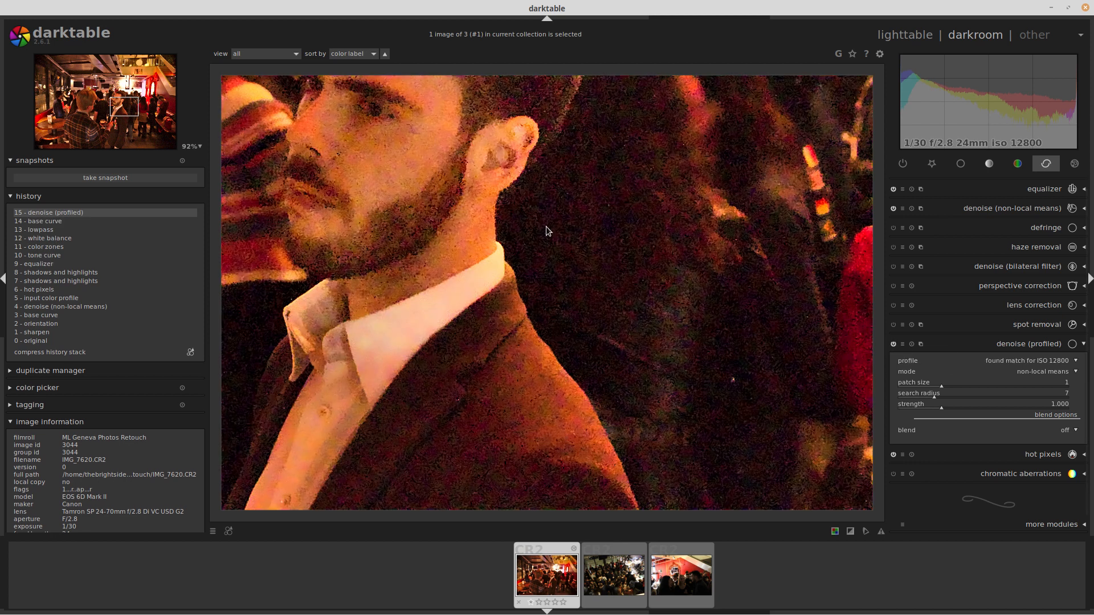
pyautogui.moveTo(373, 212); pyautogui.dragTo(586, 325)
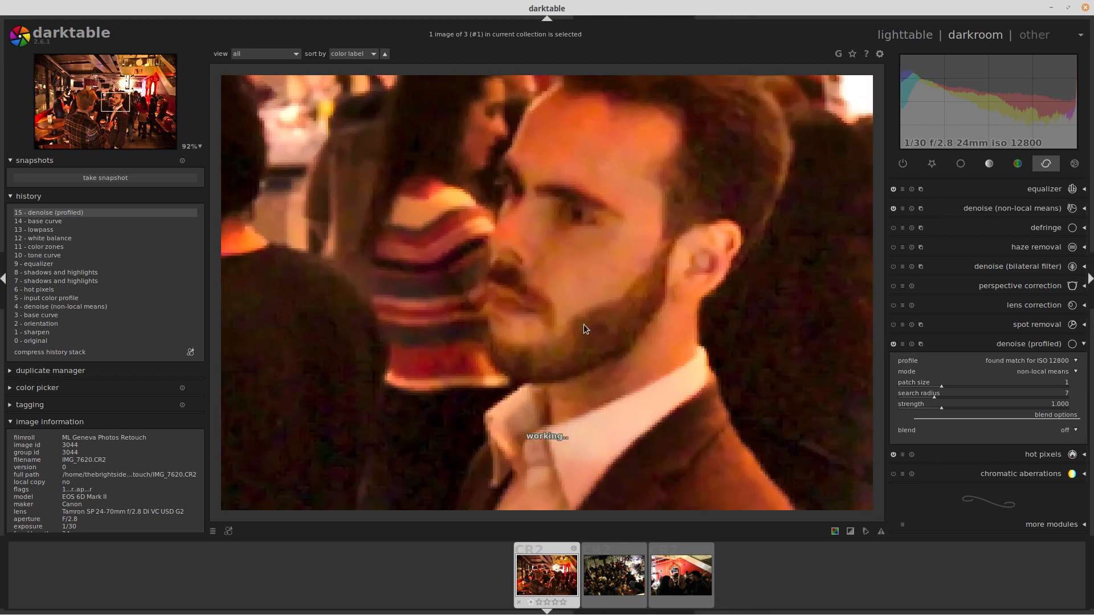
pyautogui.scroll(-3, 499, 197)
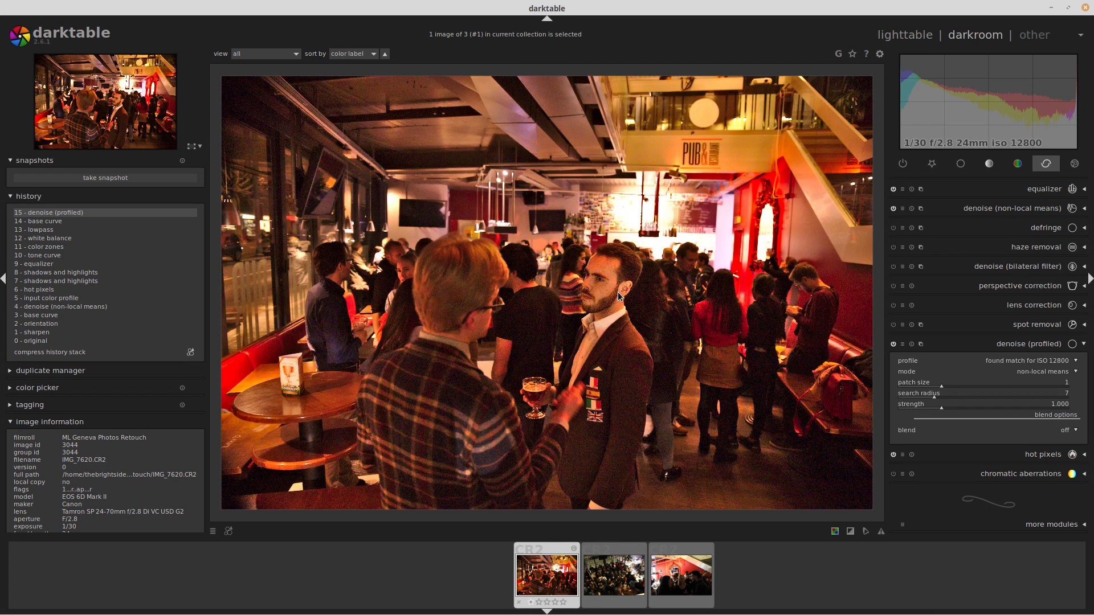
pyautogui.scroll(3, 618, 292)
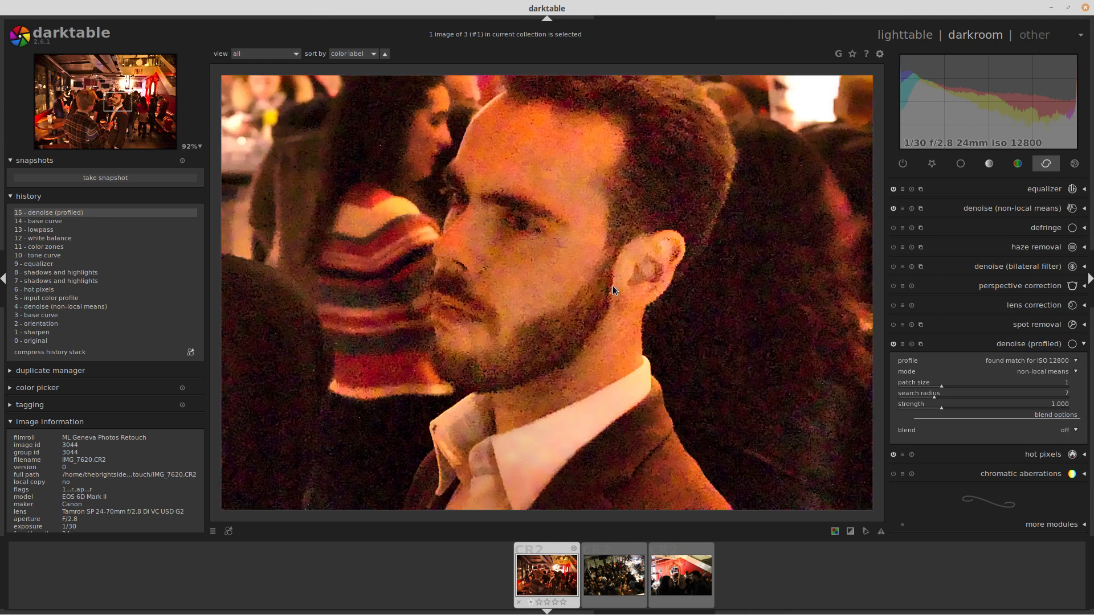
pyautogui.click(893, 344)
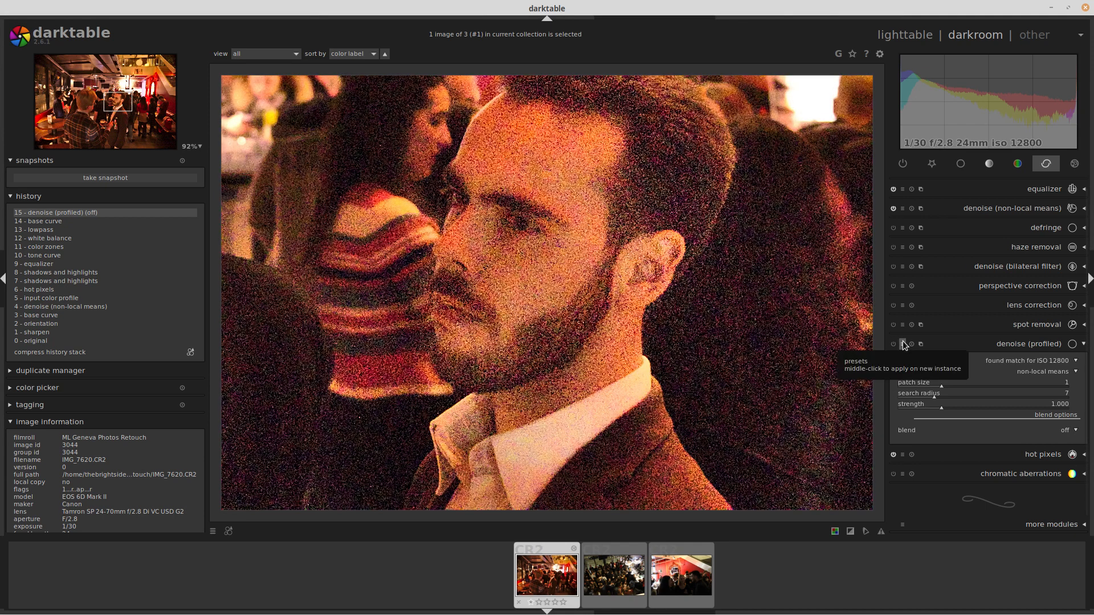
# Apply the "chroma (use on 1st instance)" preset to the profiled denoise and view the dark background near the red top.
pyautogui.click(903, 344)
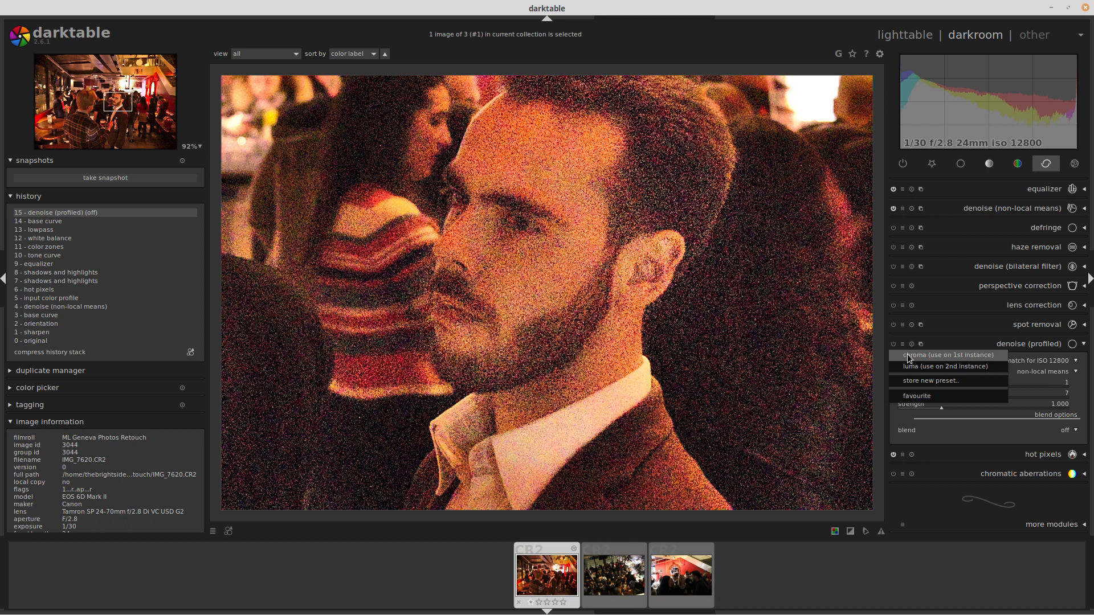
pyautogui.click(907, 354)
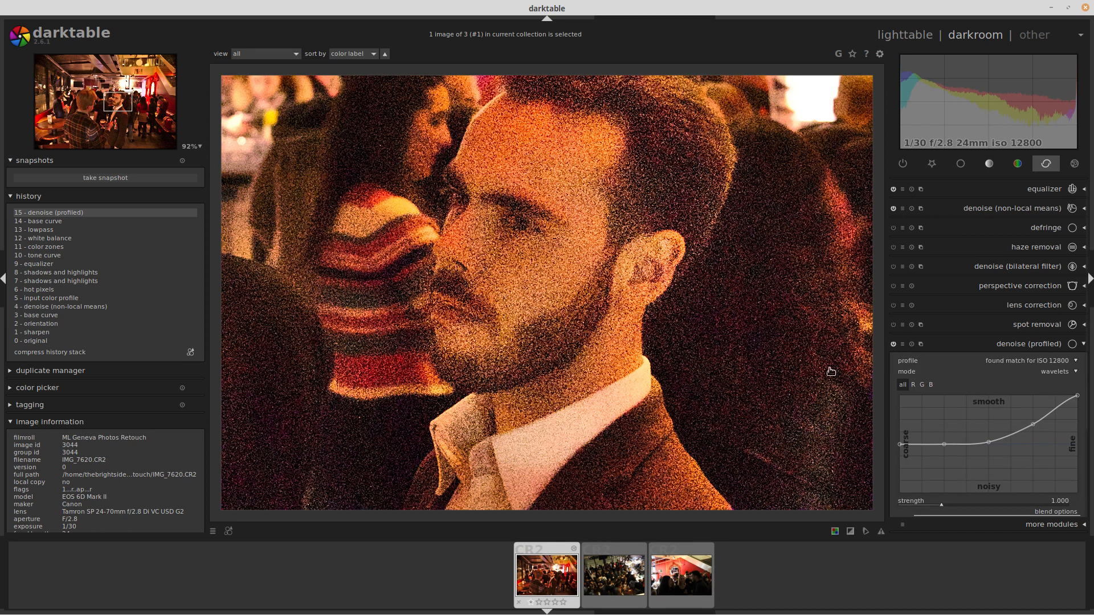
pyautogui.moveTo(830, 366); pyautogui.dragTo(415, 245)
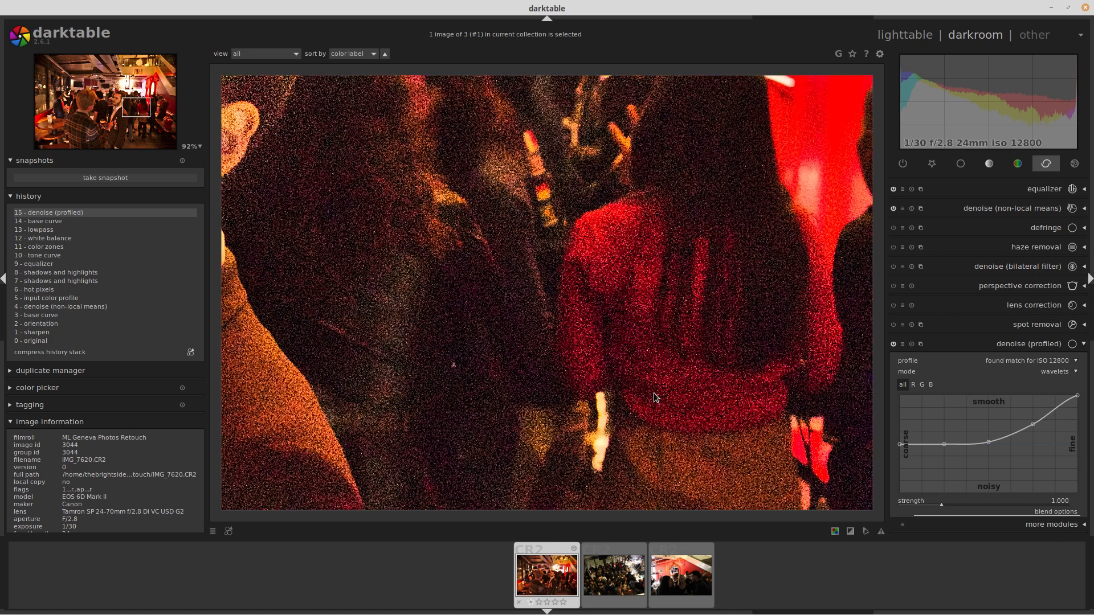
# Compare the base curve and profiled denoise history states, both zoomed in and on the whole photo.
pyautogui.click(48, 222)
pyautogui.click(61, 214)
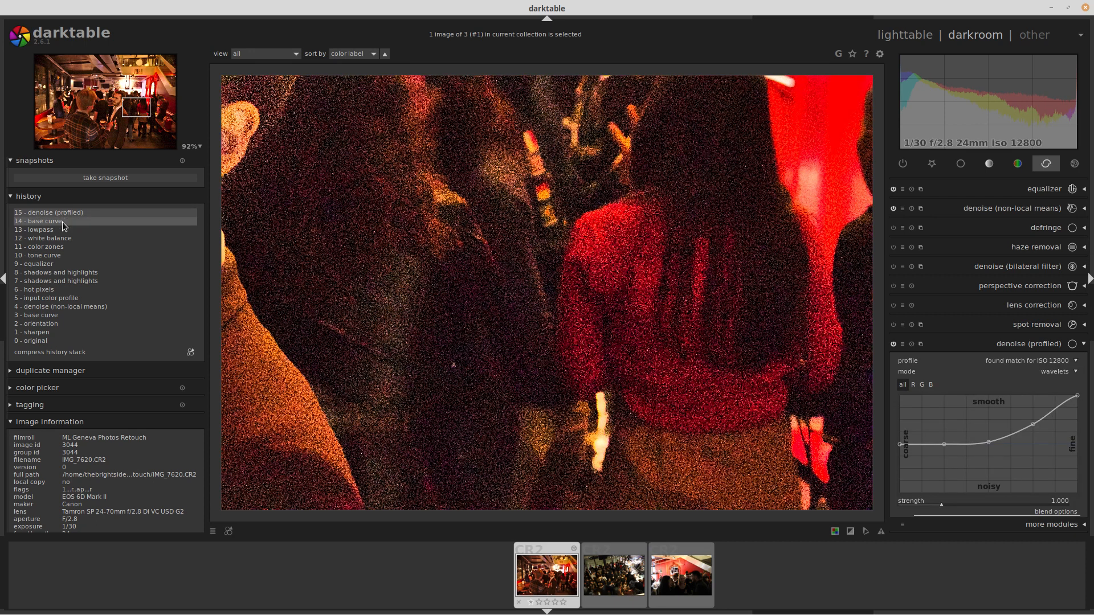
pyautogui.click(63, 220)
pyautogui.click(66, 213)
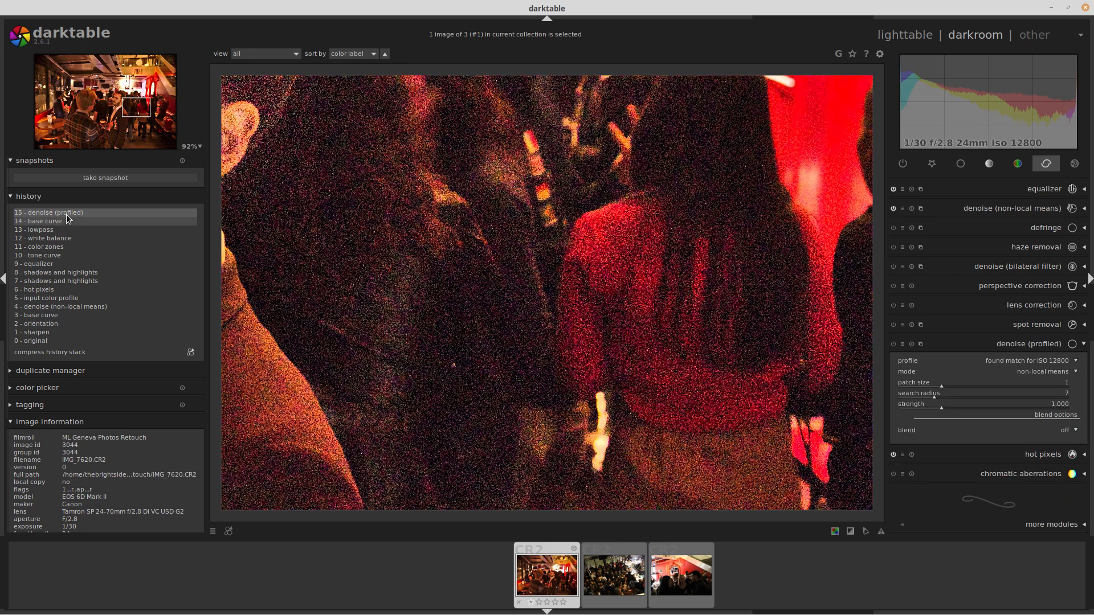
pyautogui.middleClick(472, 305)
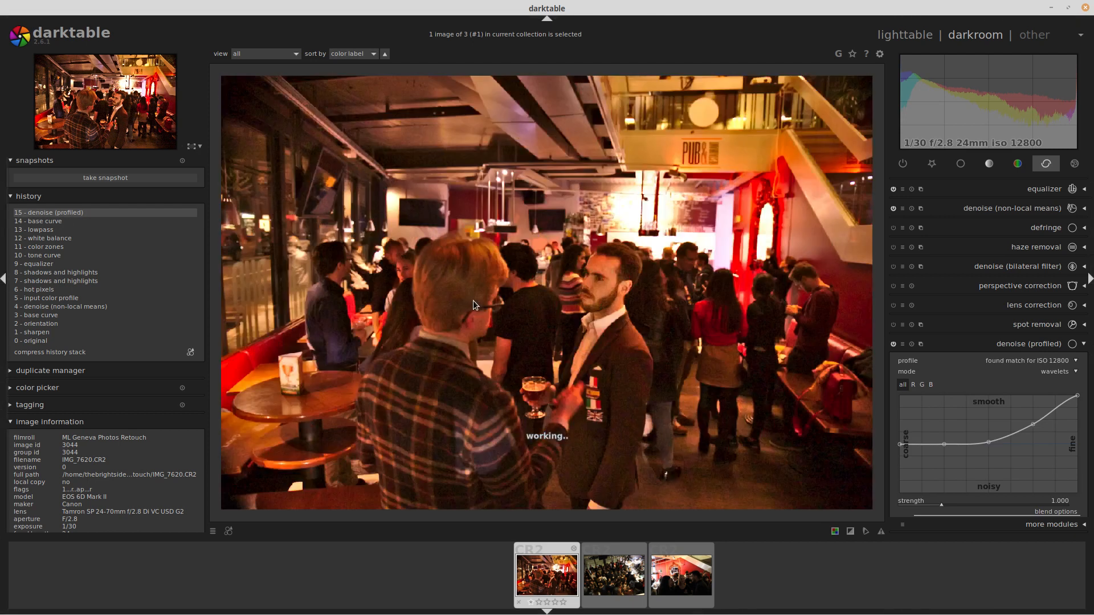
pyautogui.click(56, 222)
pyautogui.click(84, 215)
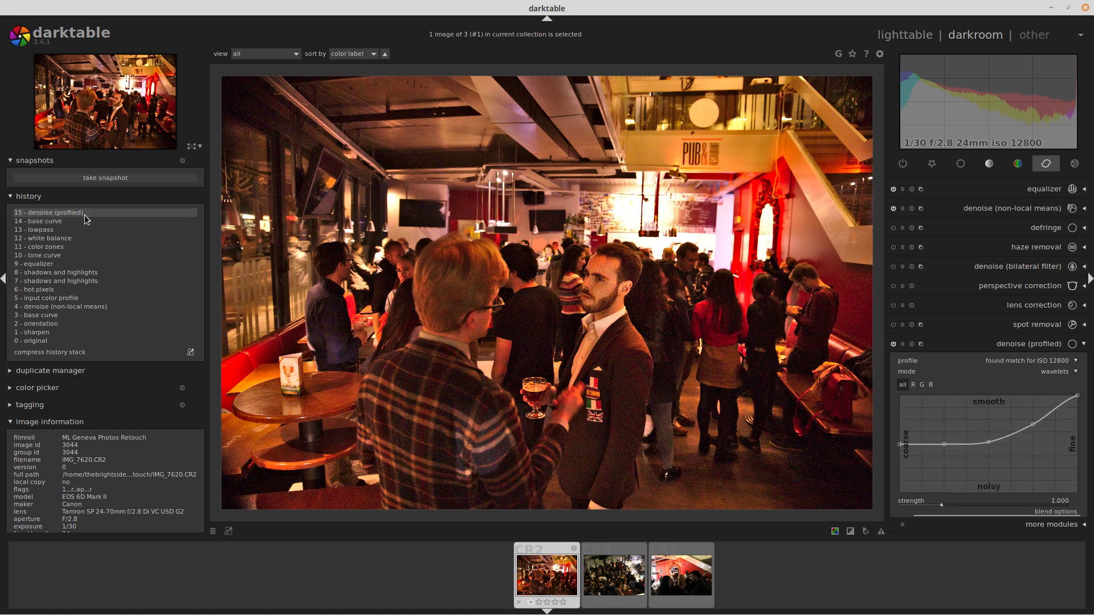
# Review the settings of the non-local means denoise and the profiled denoise, including the latter's presets.
pyautogui.click(1016, 345)
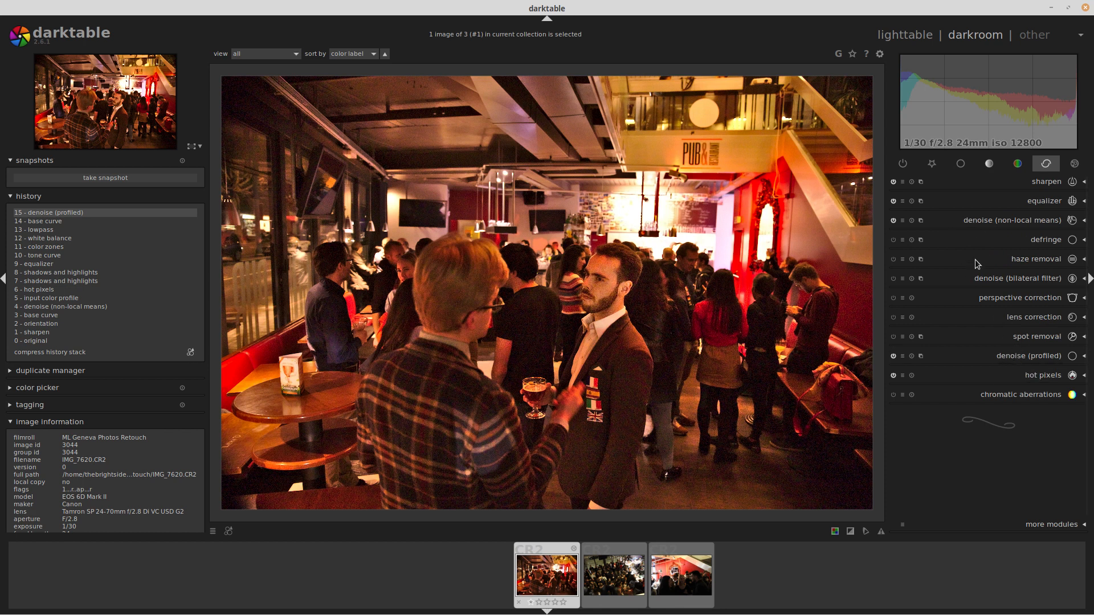
pyautogui.click(979, 221)
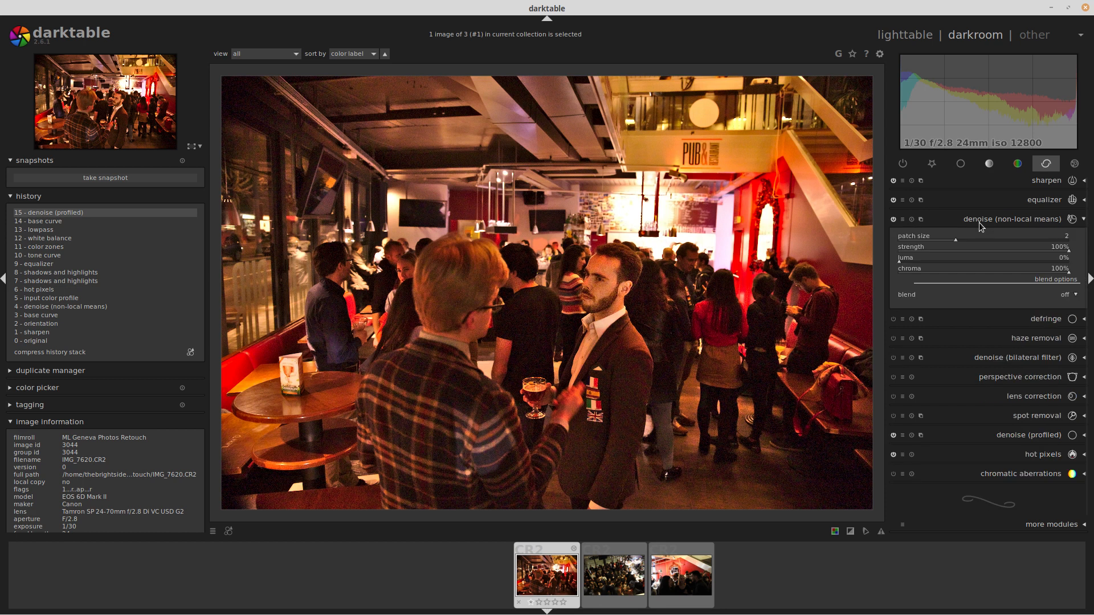
pyautogui.click(1020, 437)
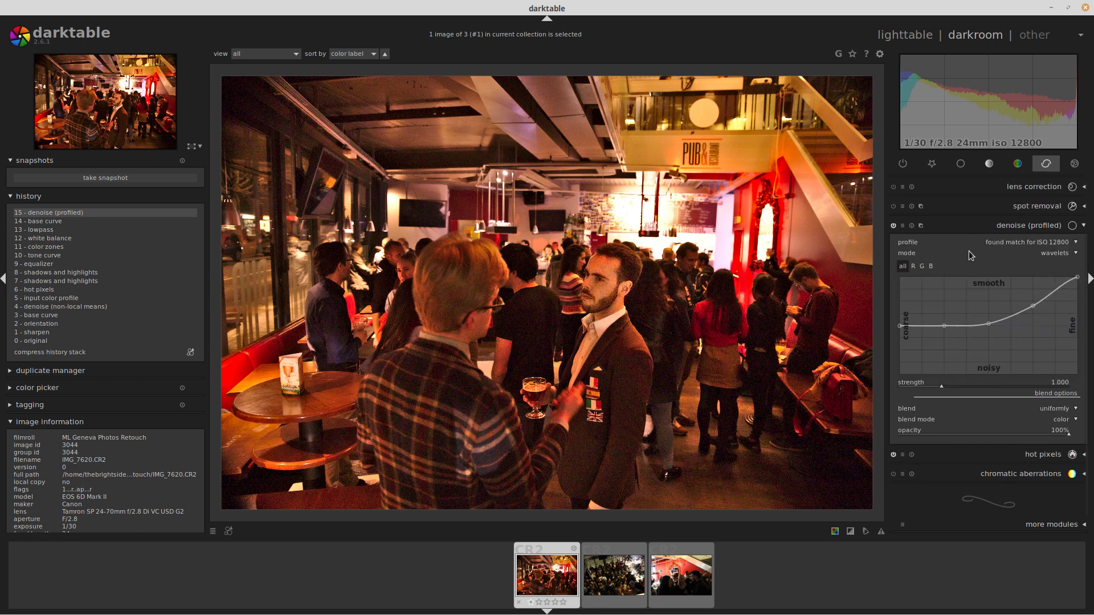
pyautogui.click(903, 229)
pyautogui.press('Escape')
pyautogui.click(1031, 228)
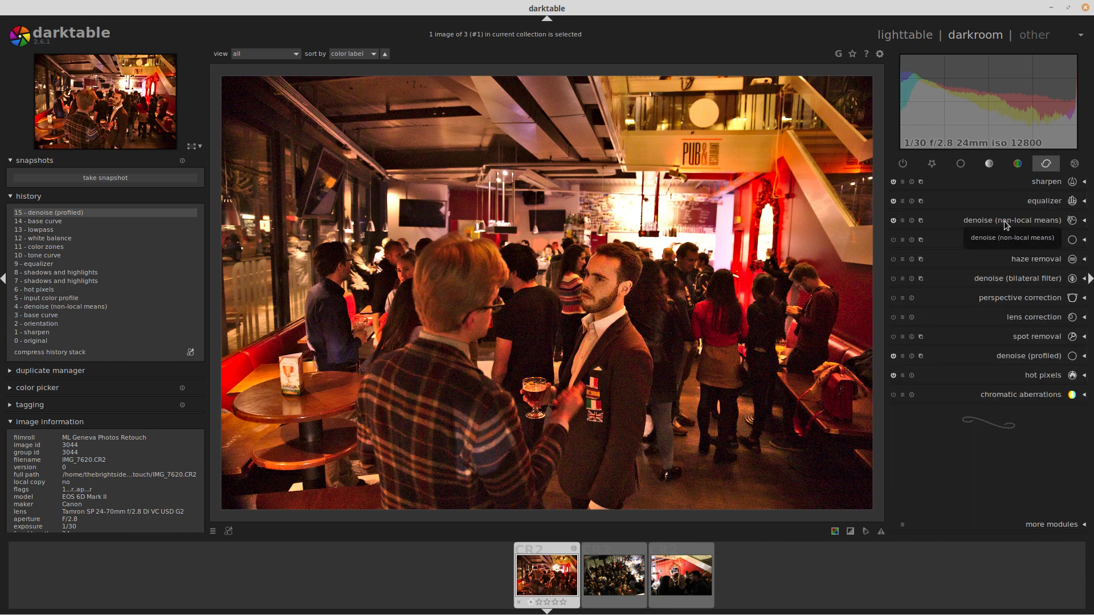
pyautogui.click(1006, 222)
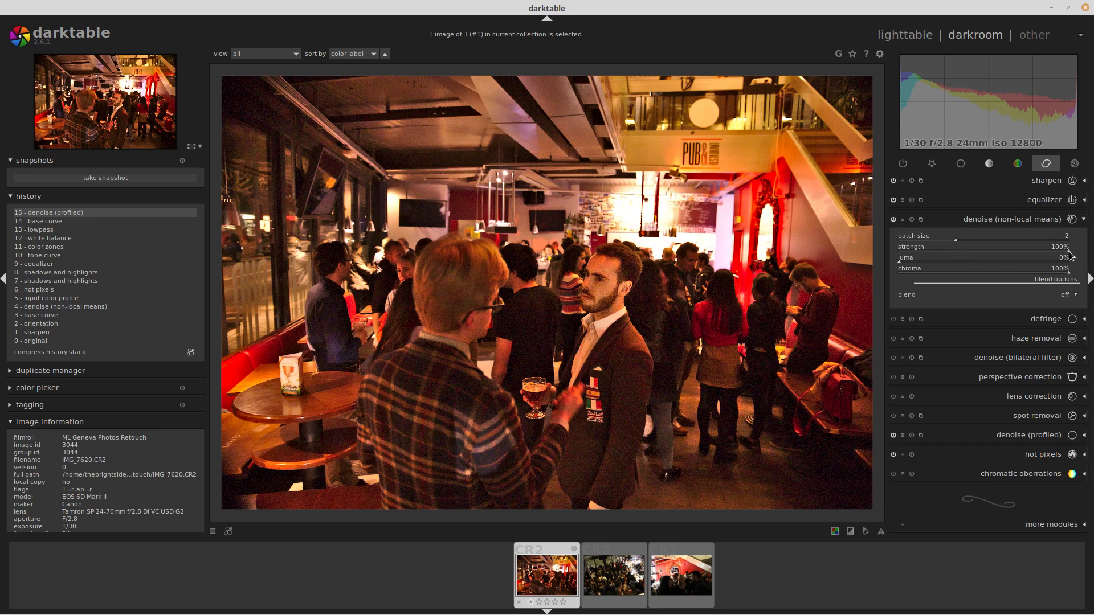
# Open crop and rotate for the photo, try the golden mean guides, and set the guides to grid.
pyautogui.click(932, 164)
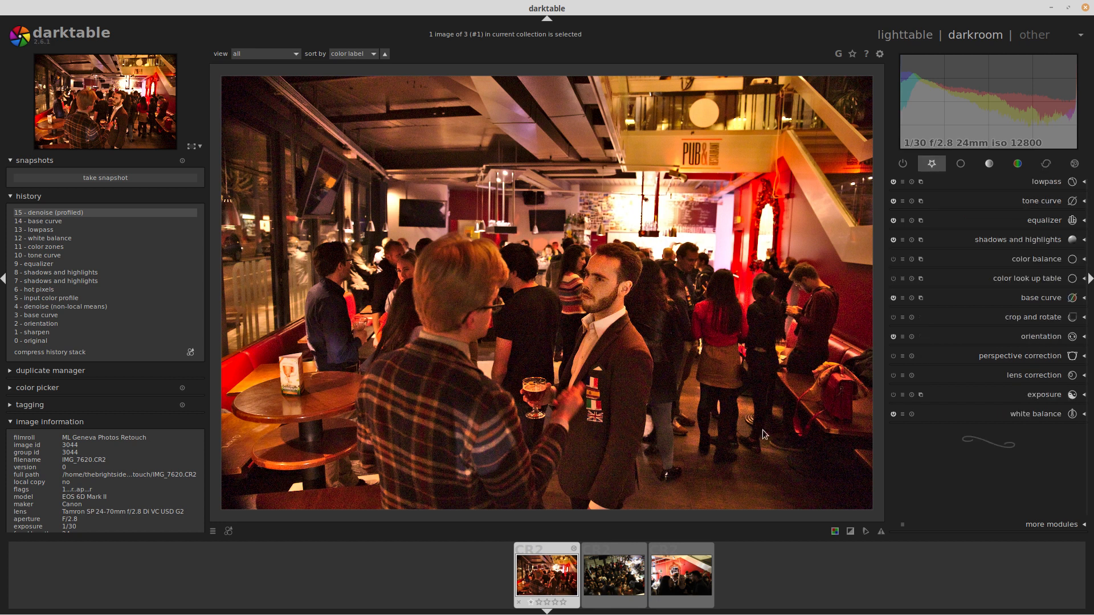
pyautogui.click(1027, 317)
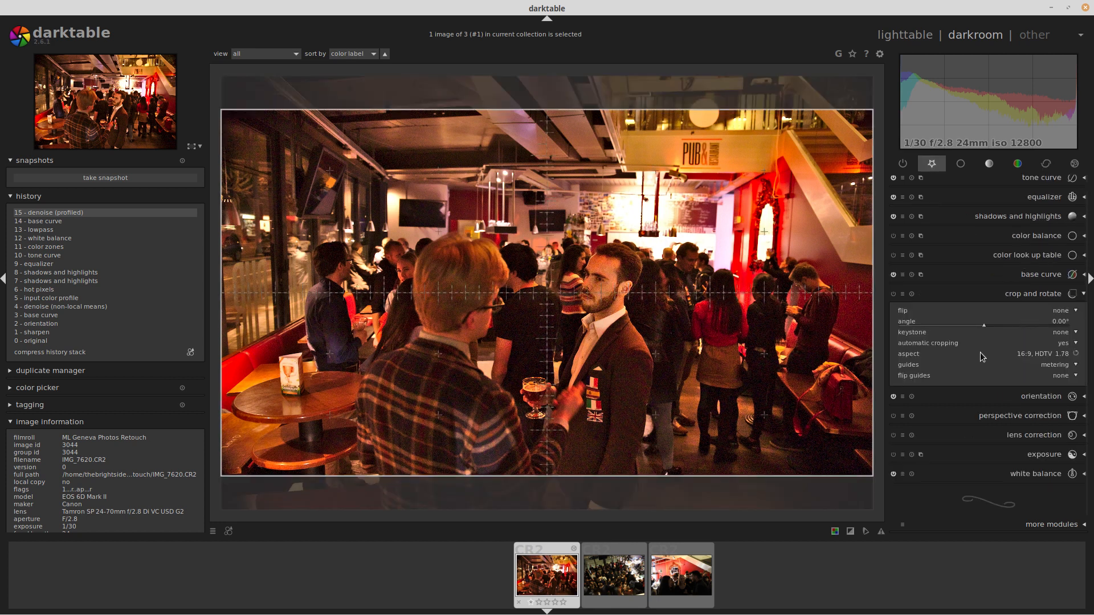
pyautogui.click(1049, 368)
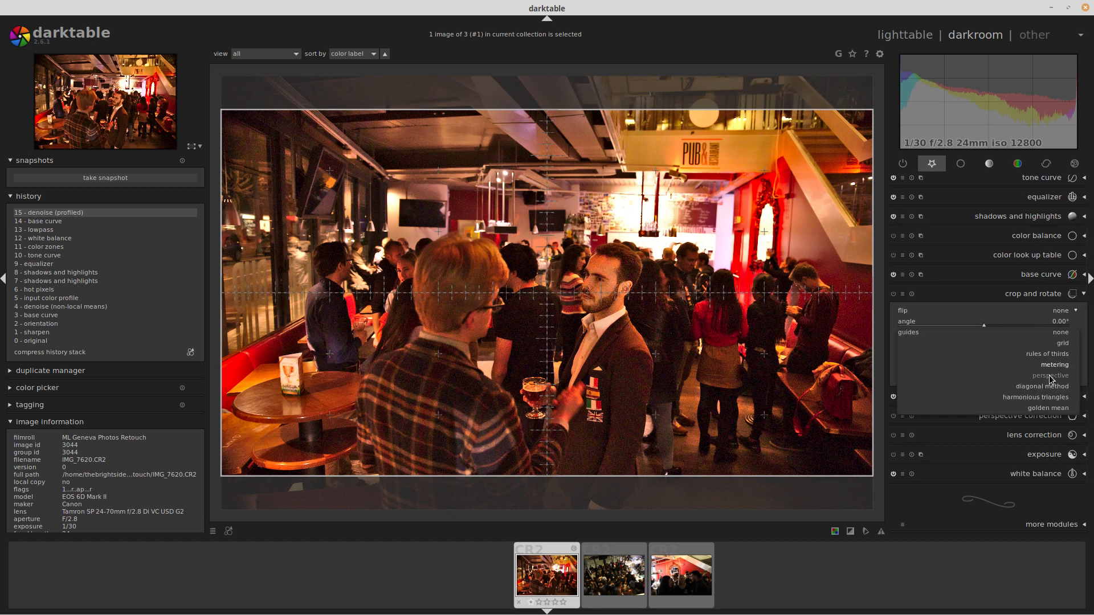
pyautogui.click(1052, 386)
pyautogui.press('Down')
pyautogui.press('Down')
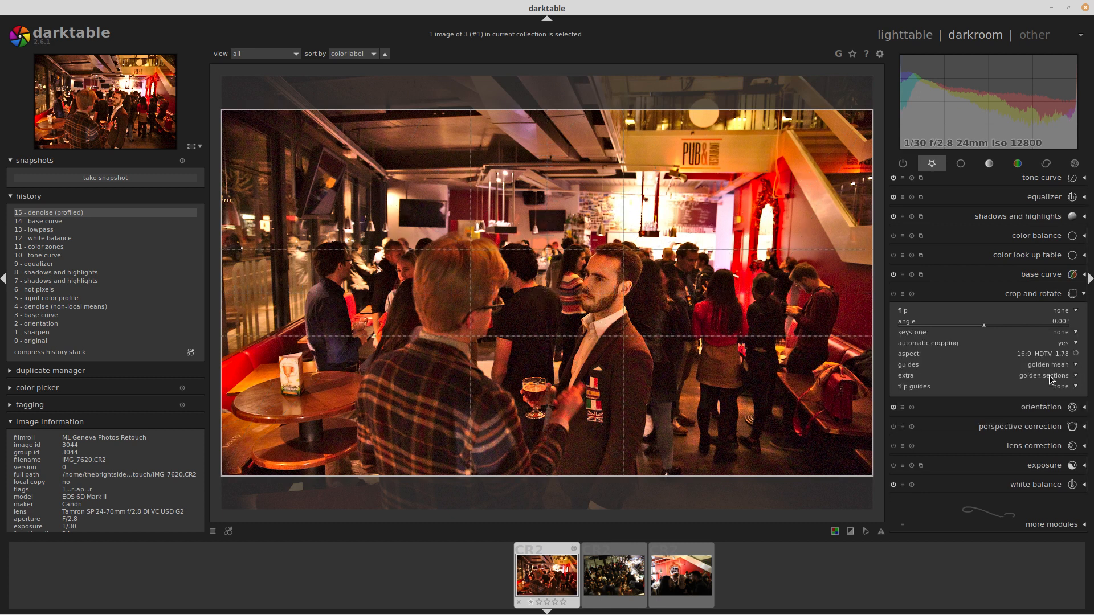
pyautogui.press('Up')
pyautogui.press('Up')
pyautogui.press('Up')
pyautogui.press('Up')
pyautogui.press('Up')
pyautogui.press('Up')
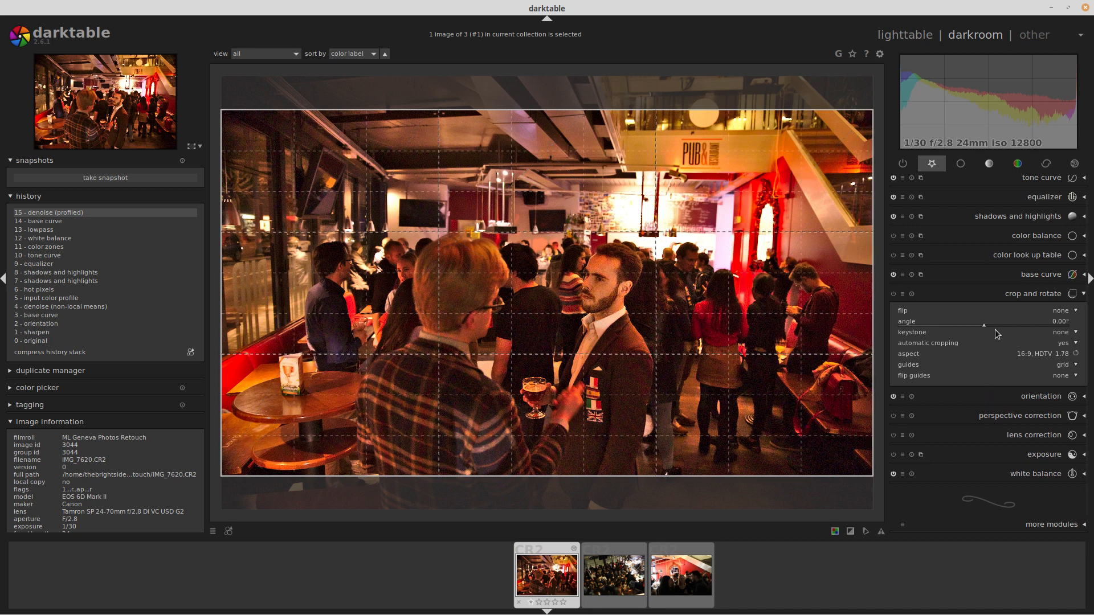
# Rotate the photo by setting the crop and rotate angle to 0.75°.
pyautogui.scroll(2, 993, 326)
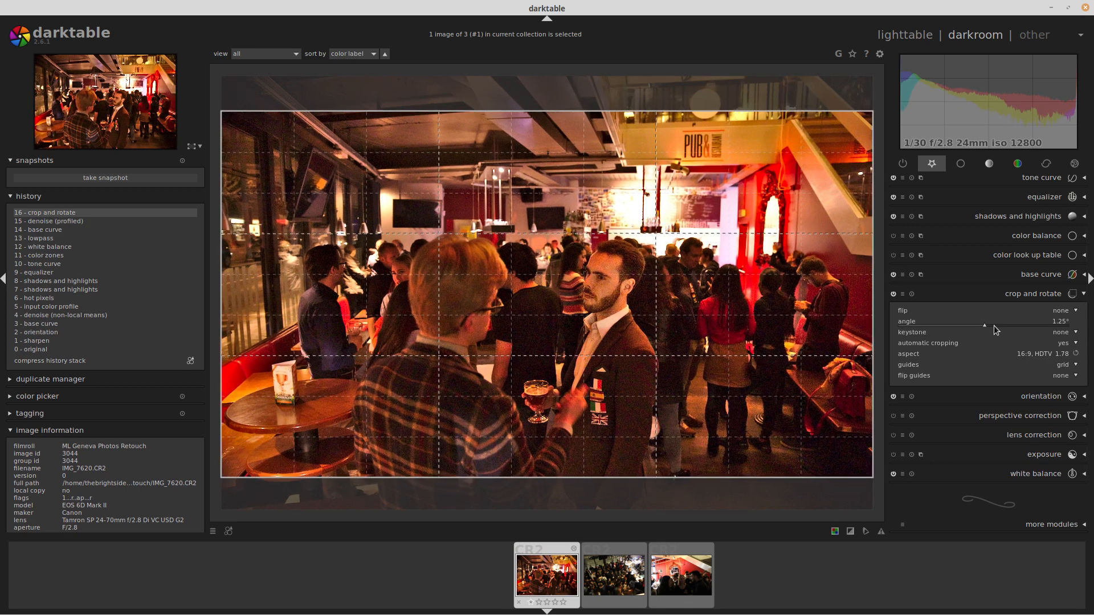
pyautogui.scroll(-1, 994, 326)
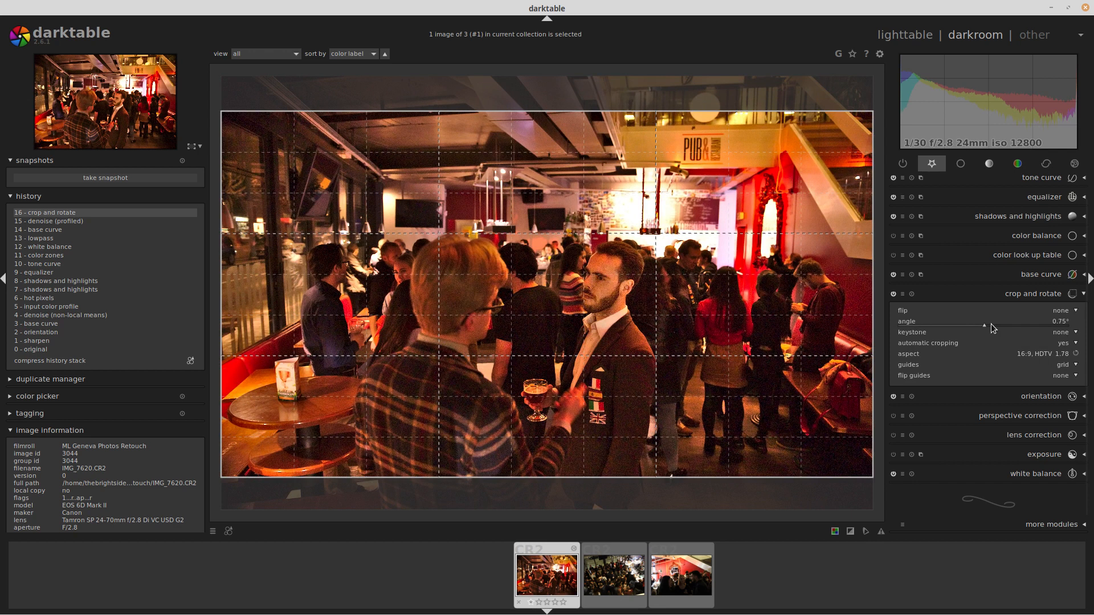
# Set the rotation angle to 1.00° and tighten the 16:9 crop around the two men talking, trimming the ceiling and left side.
pyautogui.scroll(1, 991, 324)
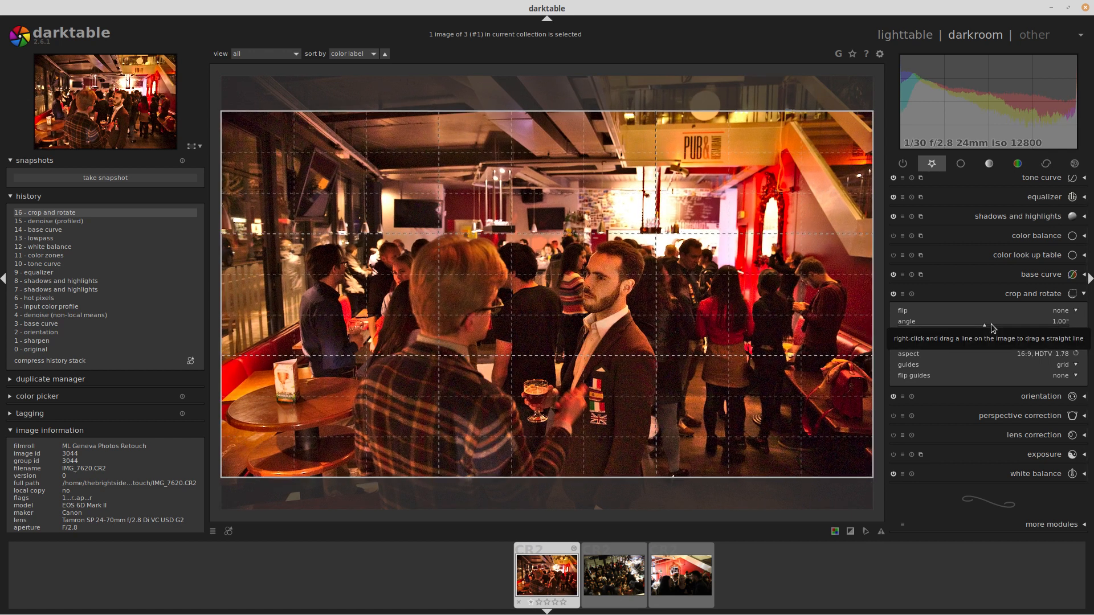
pyautogui.moveTo(504, 133); pyautogui.dragTo(504, 166)
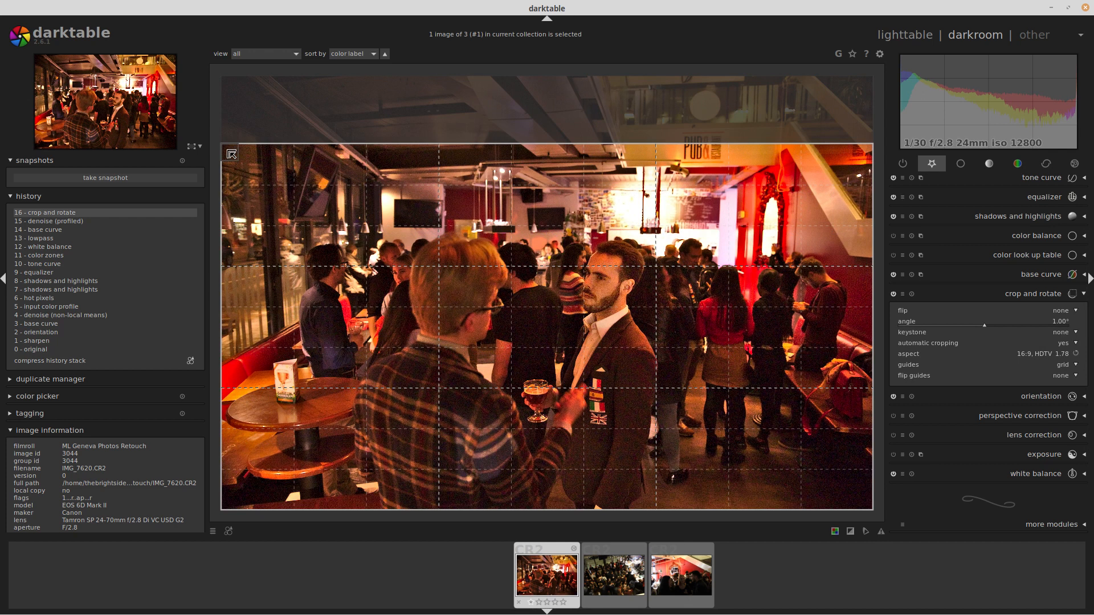
pyautogui.moveTo(865, 160); pyautogui.dragTo(847, 174)
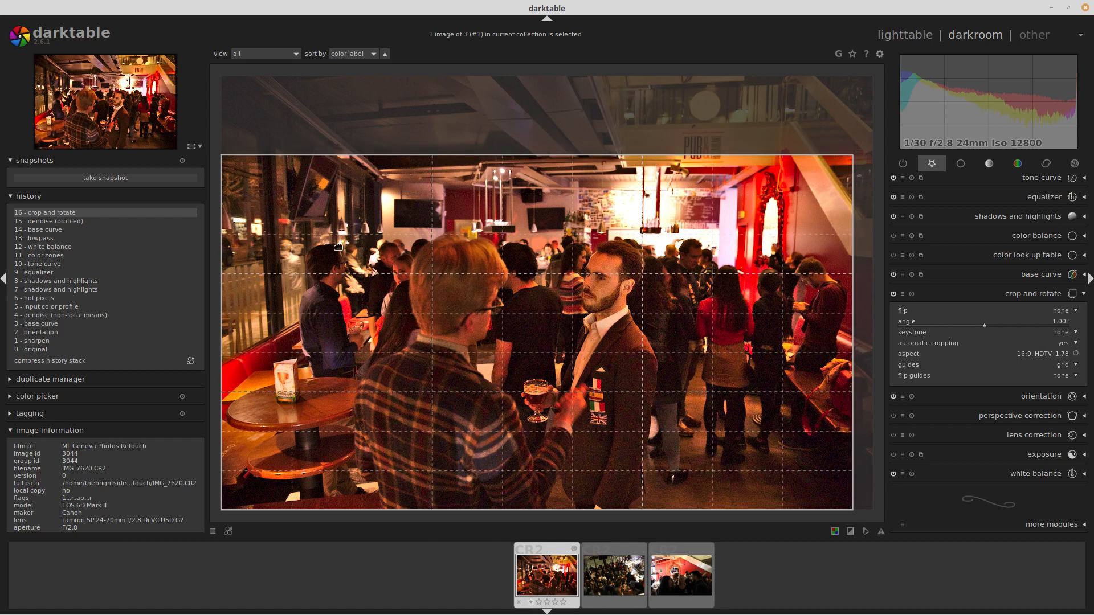
pyautogui.moveTo(229, 166); pyautogui.dragTo(278, 192)
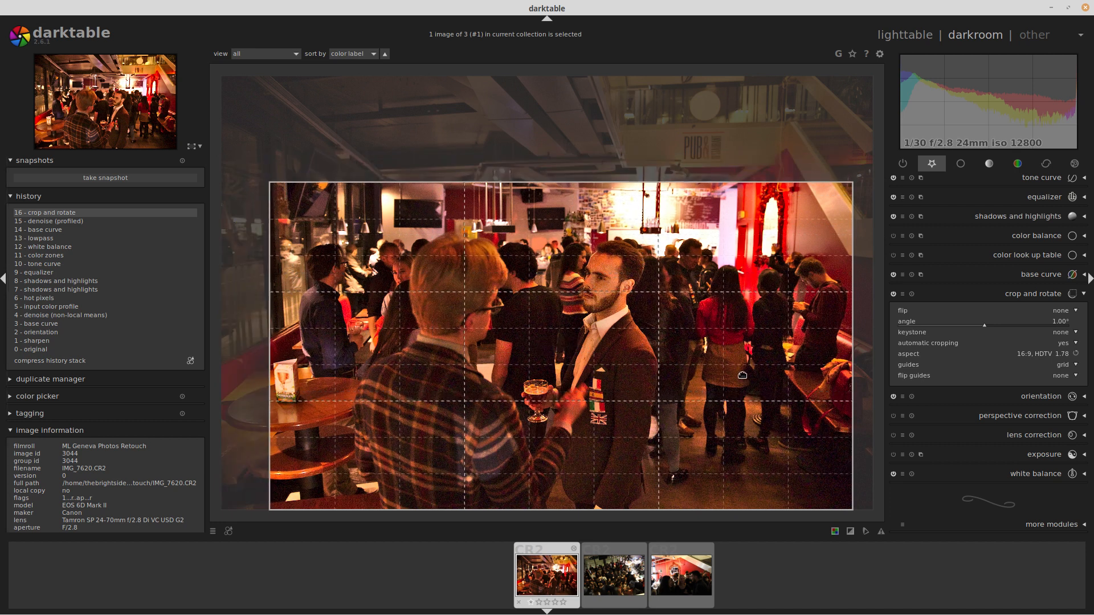
pyautogui.moveTo(575, 190); pyautogui.dragTo(575, 176)
pyautogui.press('Return')
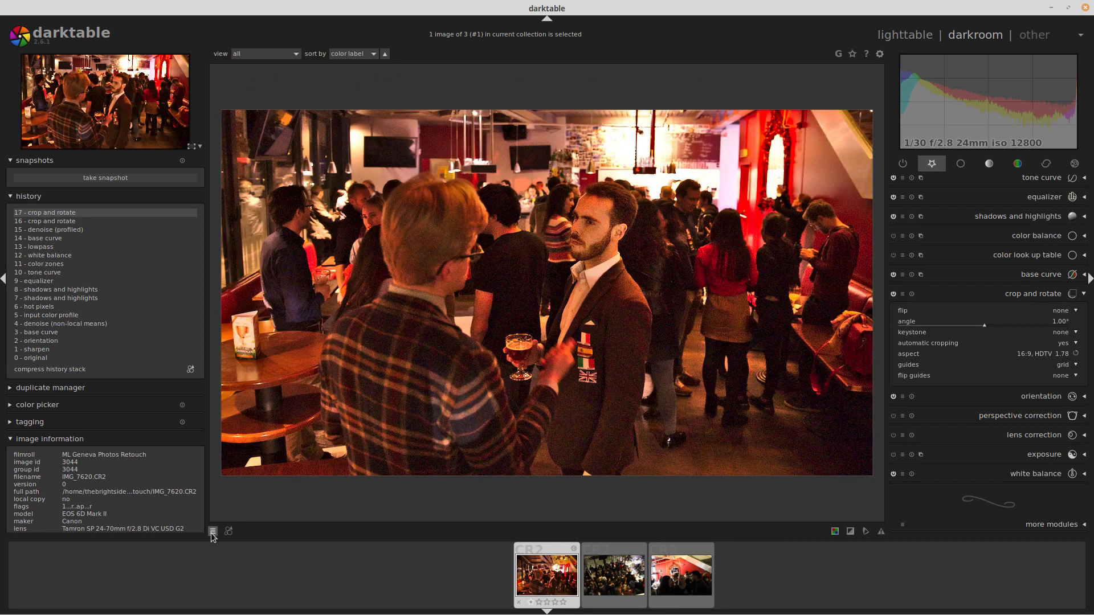
# Apply the Vignette (Std) style to the photo and compare the finished edit with the initial base curve history state.
pyautogui.click(229, 531)
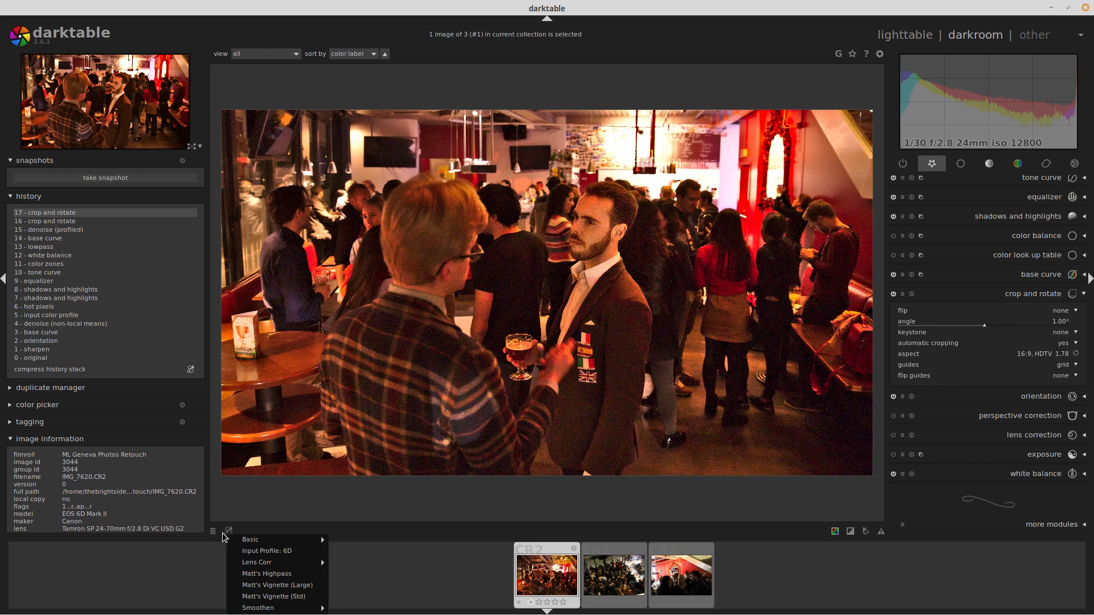
pyautogui.click(279, 597)
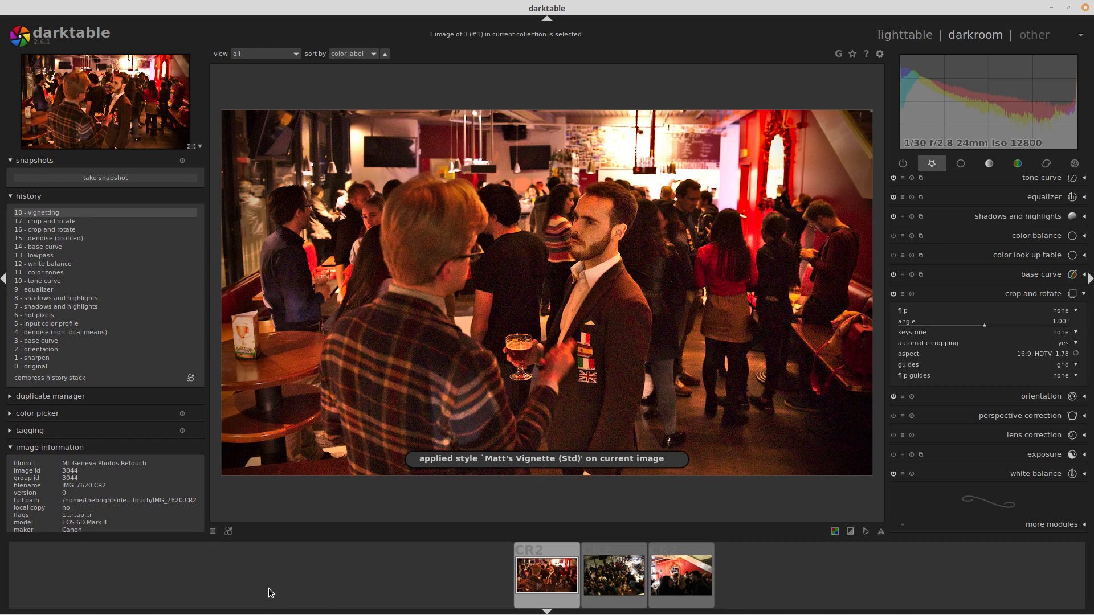
pyautogui.click(63, 342)
pyautogui.click(86, 214)
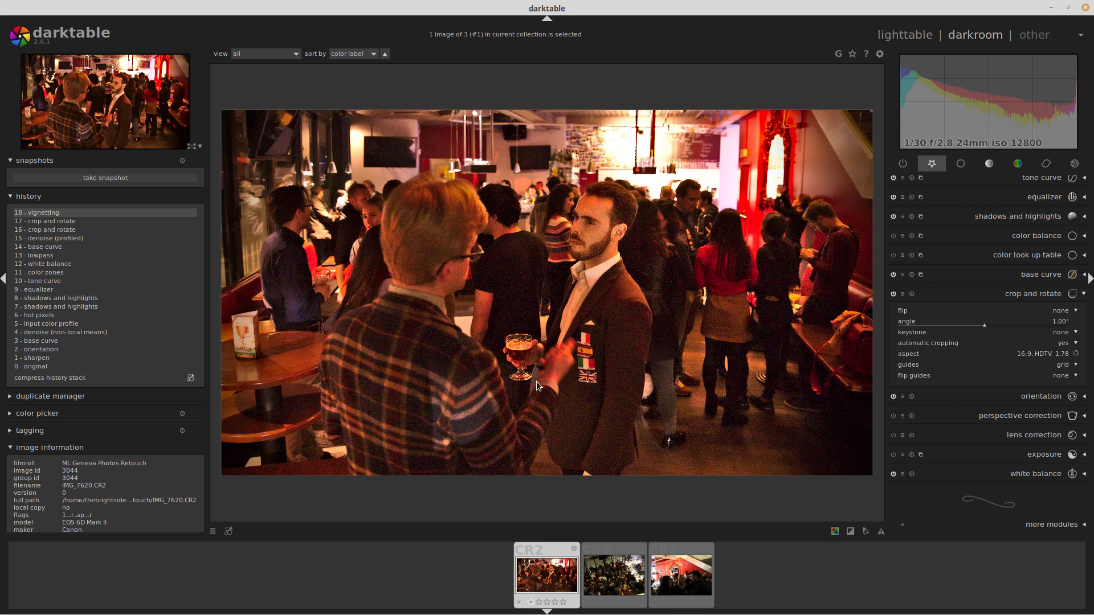
# Open IMG_7717.CR2, apply the Basic style Denoisex1-noEQ, and check the noise at 100% near the window.
pyautogui.click(632, 585)
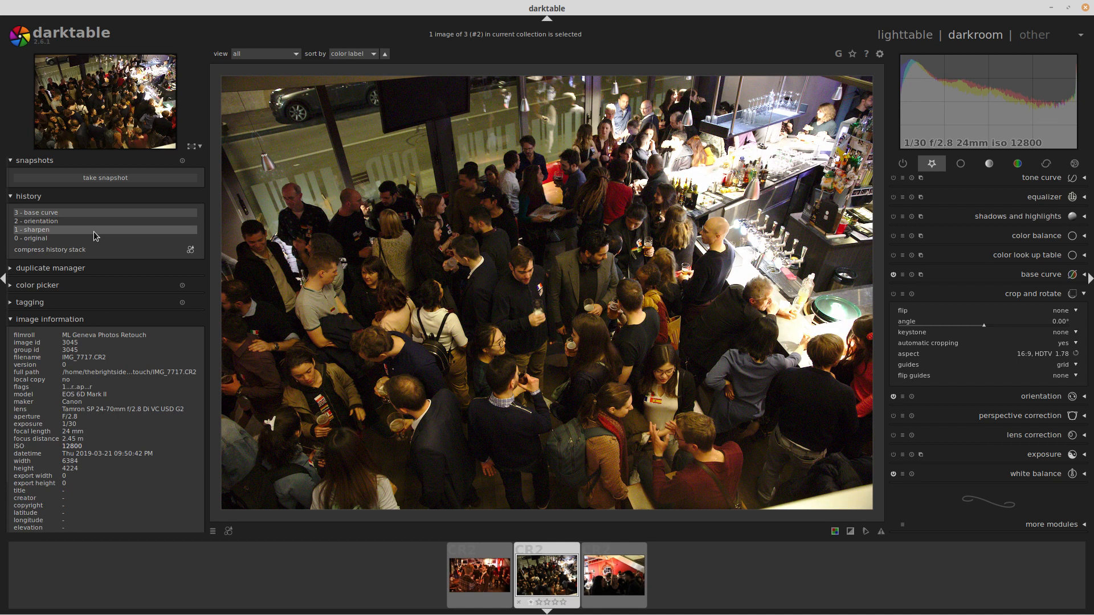
pyautogui.click(228, 531)
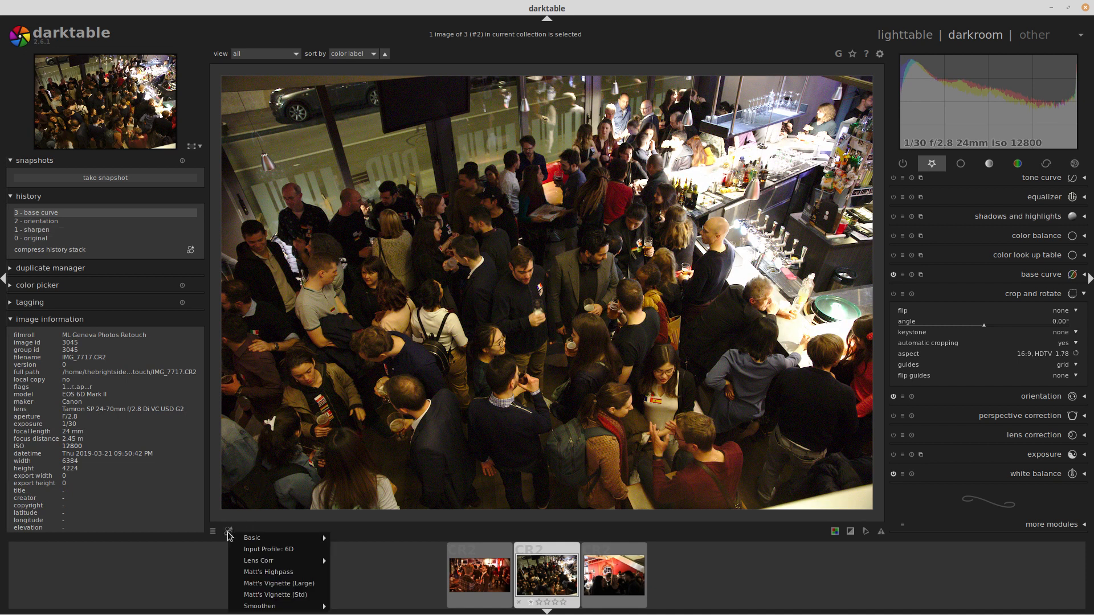
pyautogui.moveTo(318, 544)
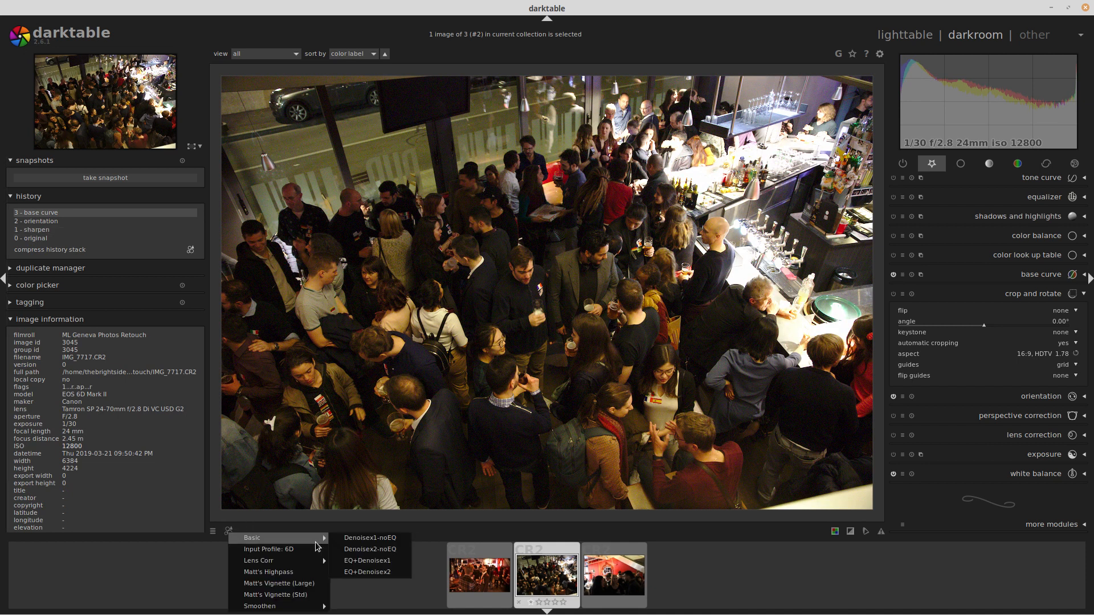
pyautogui.click(356, 543)
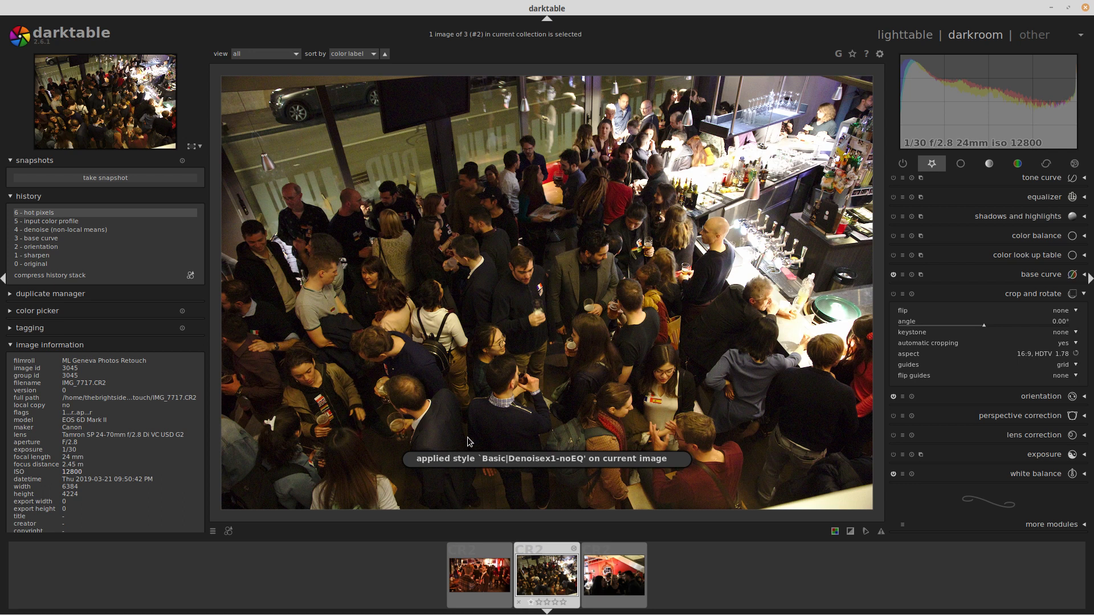
pyautogui.middleClick(324, 122)
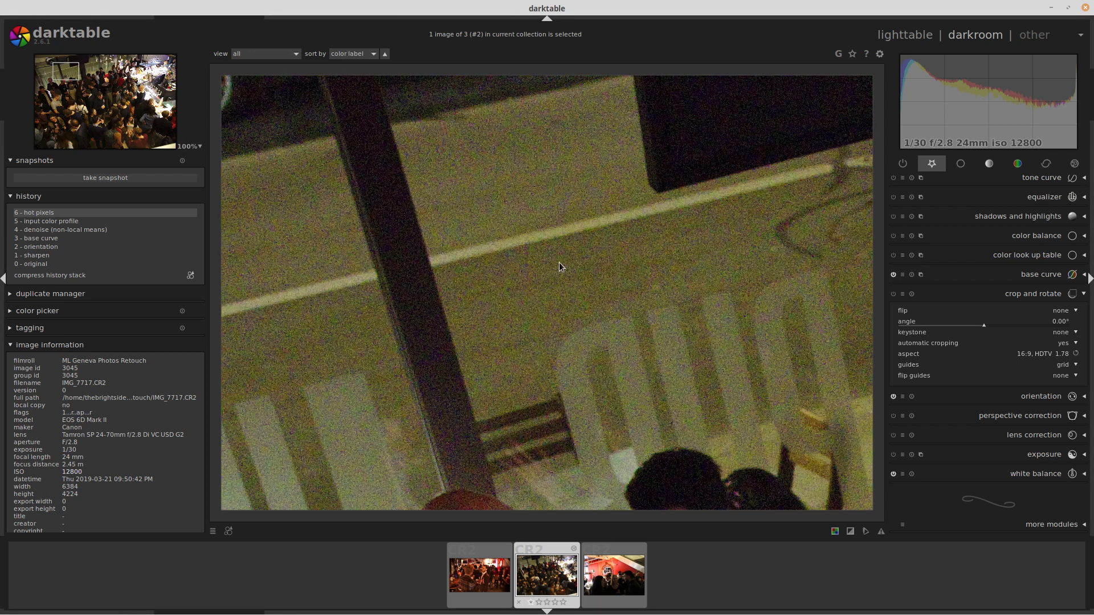
pyautogui.scroll(-3, 540, 249)
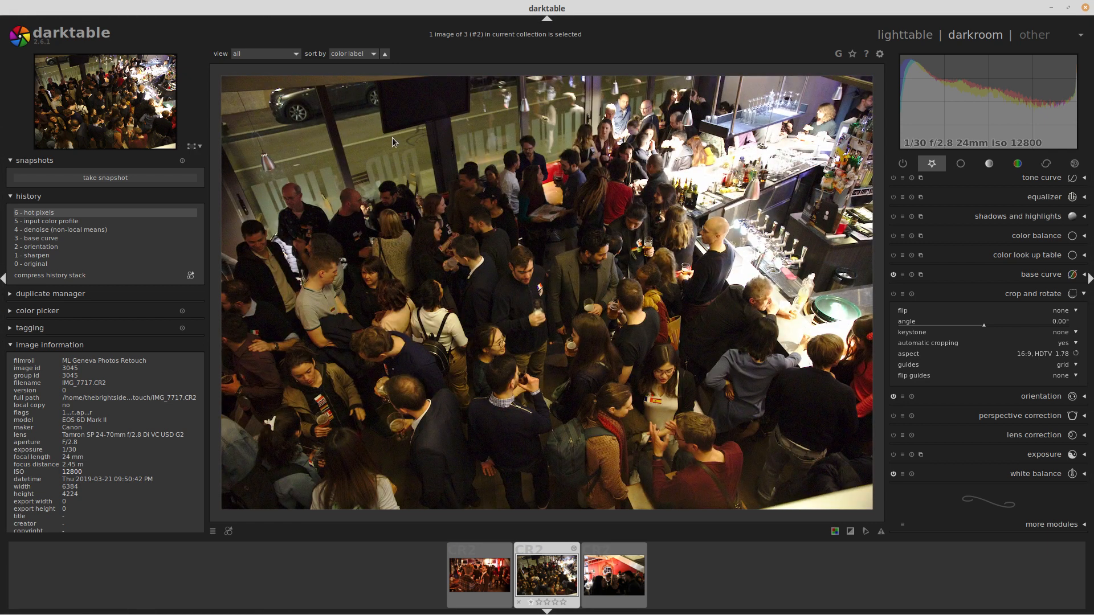
# Warm the crowd photo's white balance to 3717K with tint 0.865, red 2.052, green 1.000 and blue 2.345.
pyautogui.click(1010, 474)
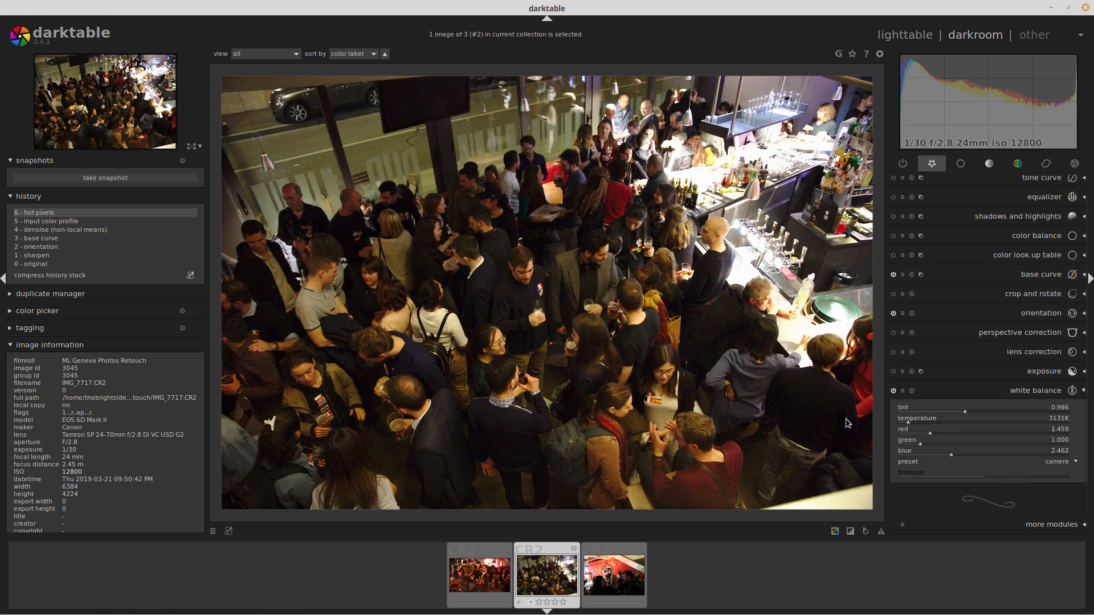
pyautogui.click(917, 448)
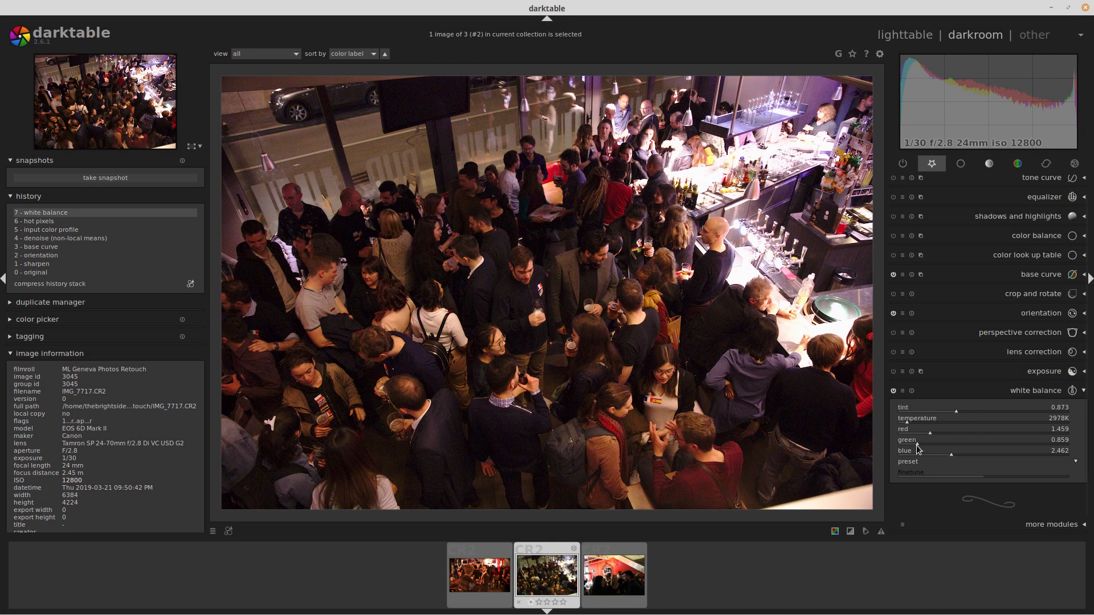
pyautogui.scroll(1, 923, 445)
pyautogui.click(949, 453)
pyautogui.click(945, 454)
pyautogui.click(949, 455)
pyautogui.click(913, 423)
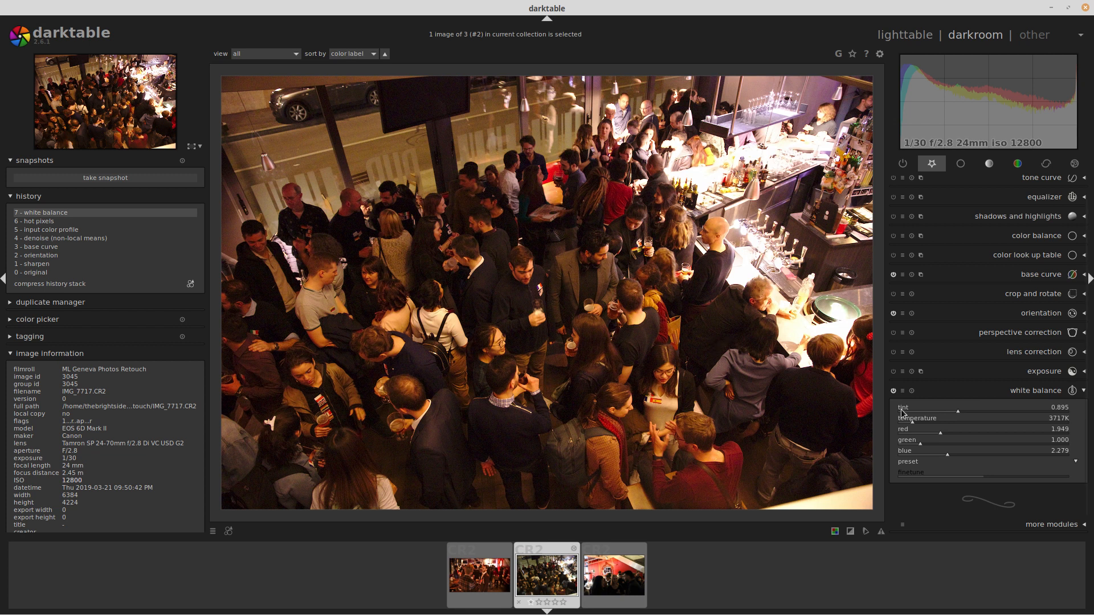
pyautogui.scroll(-3, 967, 412)
# Apply the Lowpass Bloom style from the Smoothen group to the crowd photo.
pyautogui.click(228, 531)
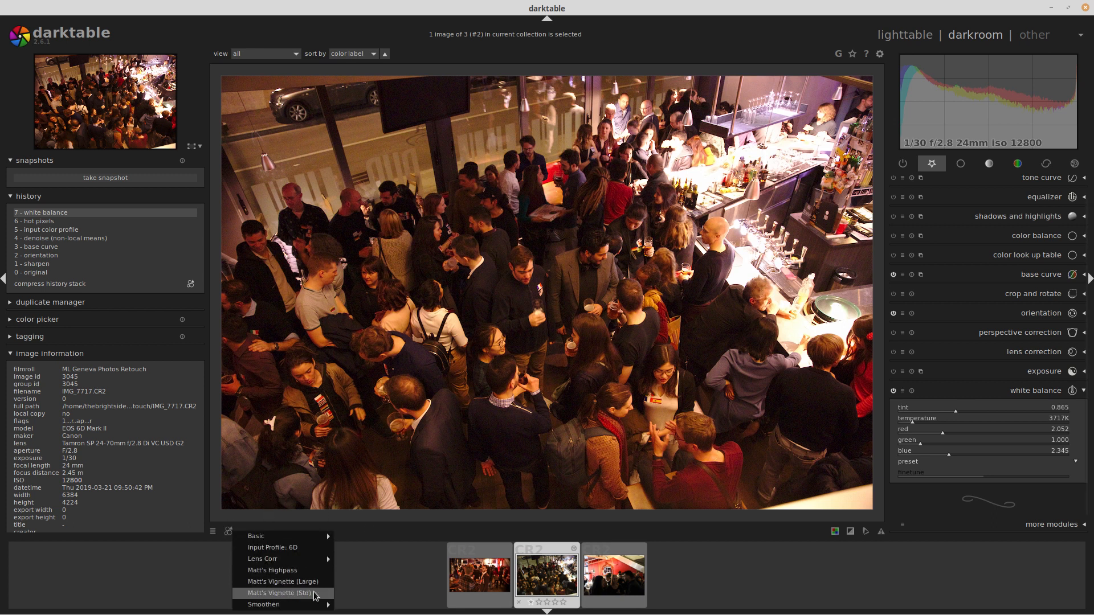
pyautogui.moveTo(312, 605)
pyautogui.click(366, 598)
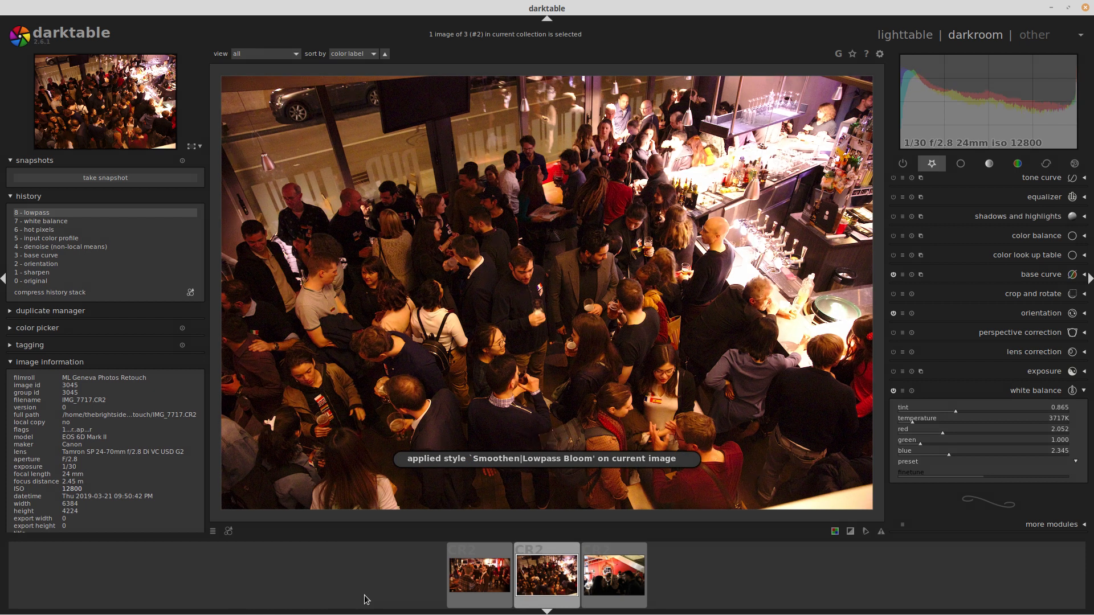
# Lift the darkest shadows with a base curve point at about 2.04 / 3.23, and inspect the faces at 100%.
pyautogui.click(1032, 281)
pyautogui.moveTo(905, 369); pyautogui.dragTo(904, 371)
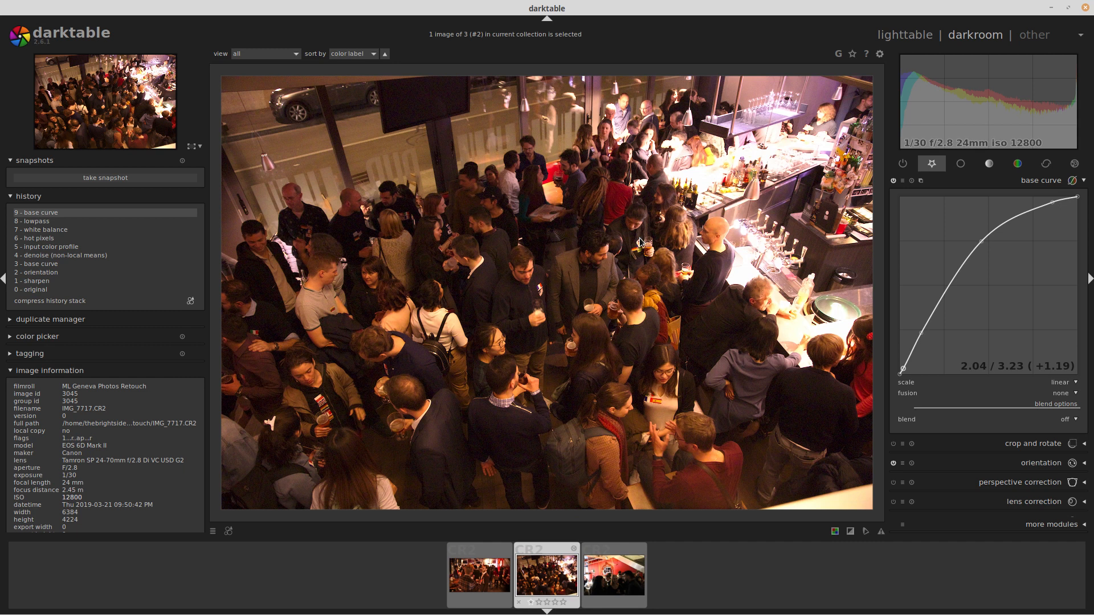
pyautogui.scroll(4, 553, 245)
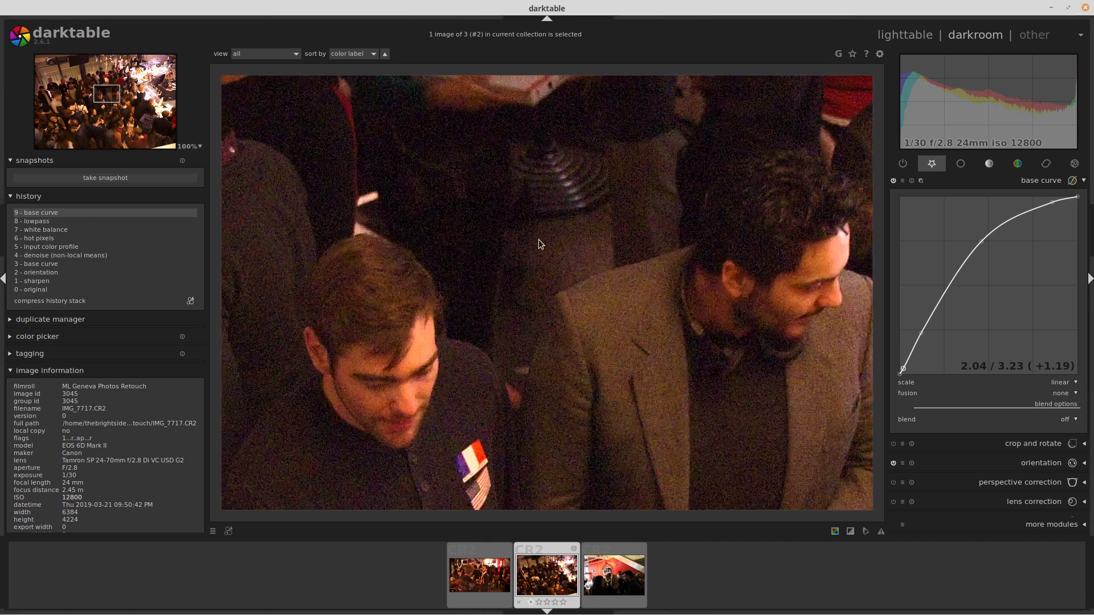
pyautogui.moveTo(420, 402); pyautogui.dragTo(600, 243)
pyautogui.scroll(-4, 599, 244)
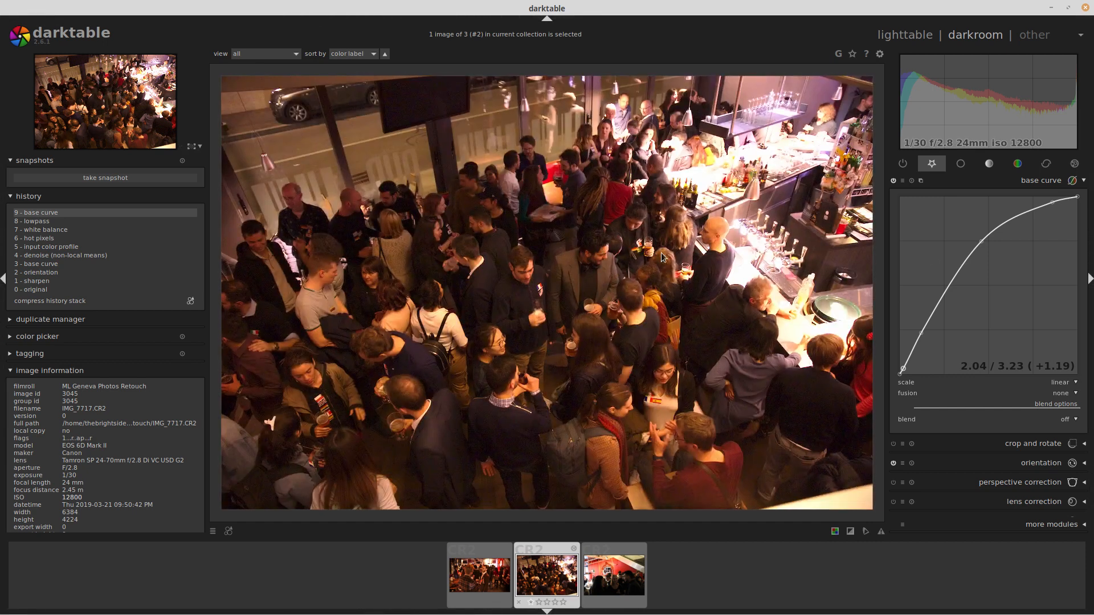
pyautogui.click(1032, 185)
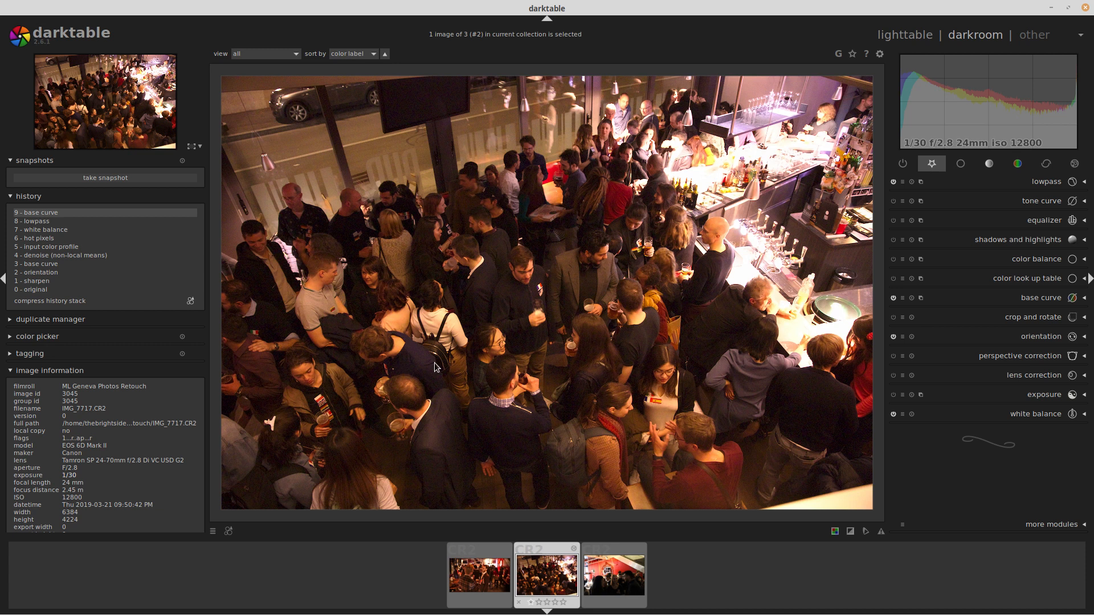
# Open IMG_7871.CR2 and apply the Basic style Denoisex1-noEQ to it.
pyautogui.click(607, 560)
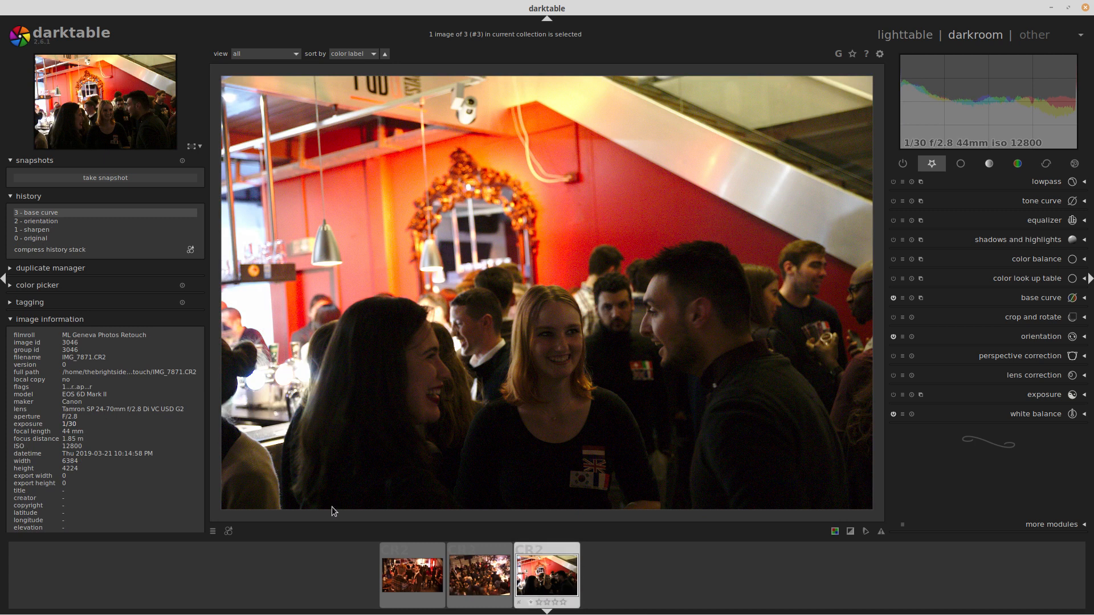
pyautogui.click(228, 533)
pyautogui.moveTo(307, 610)
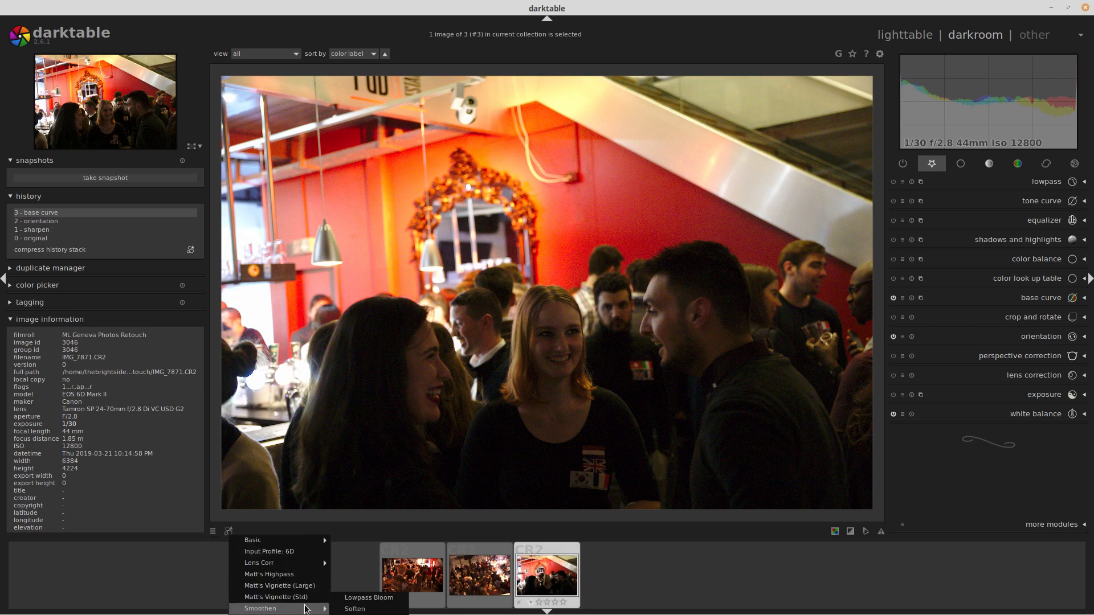
pyautogui.moveTo(319, 541)
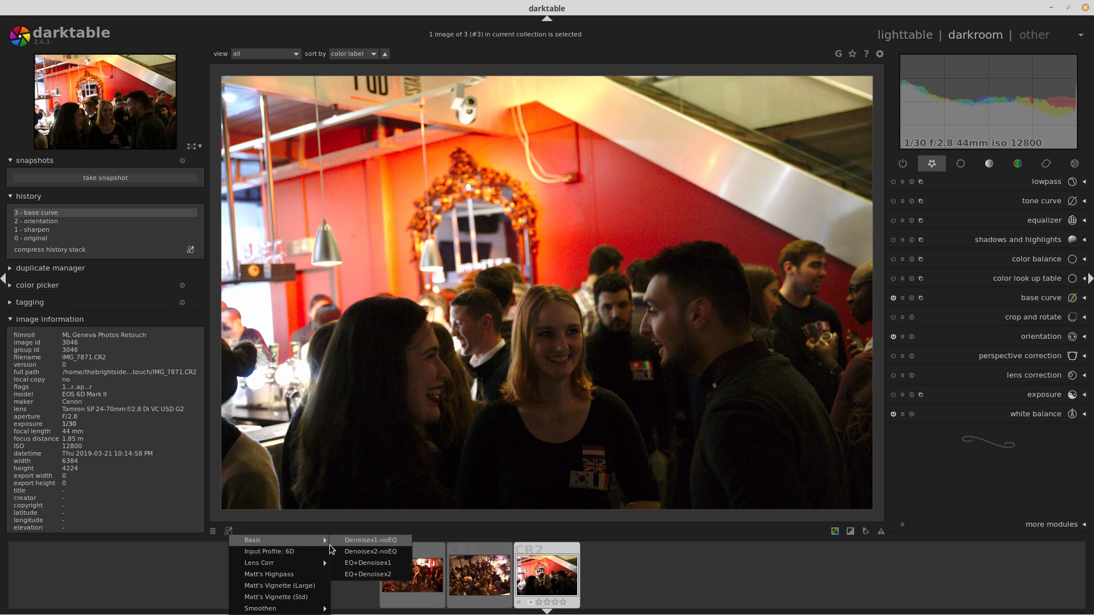
pyautogui.click(375, 544)
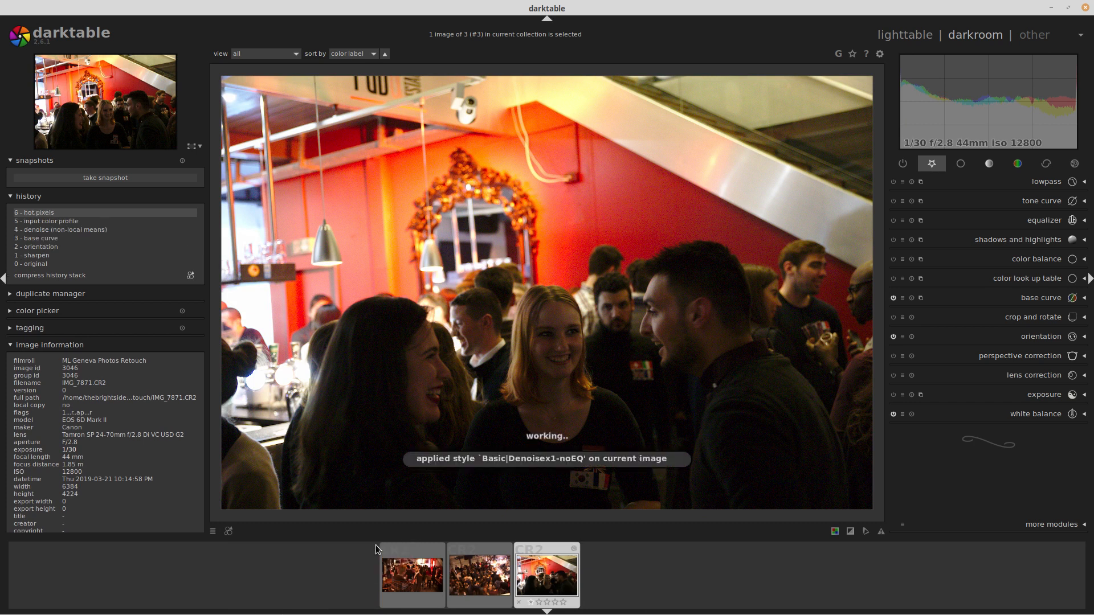
# Enable shadows and highlights on the photo and set shadows to 64.00.
pyautogui.click(894, 239)
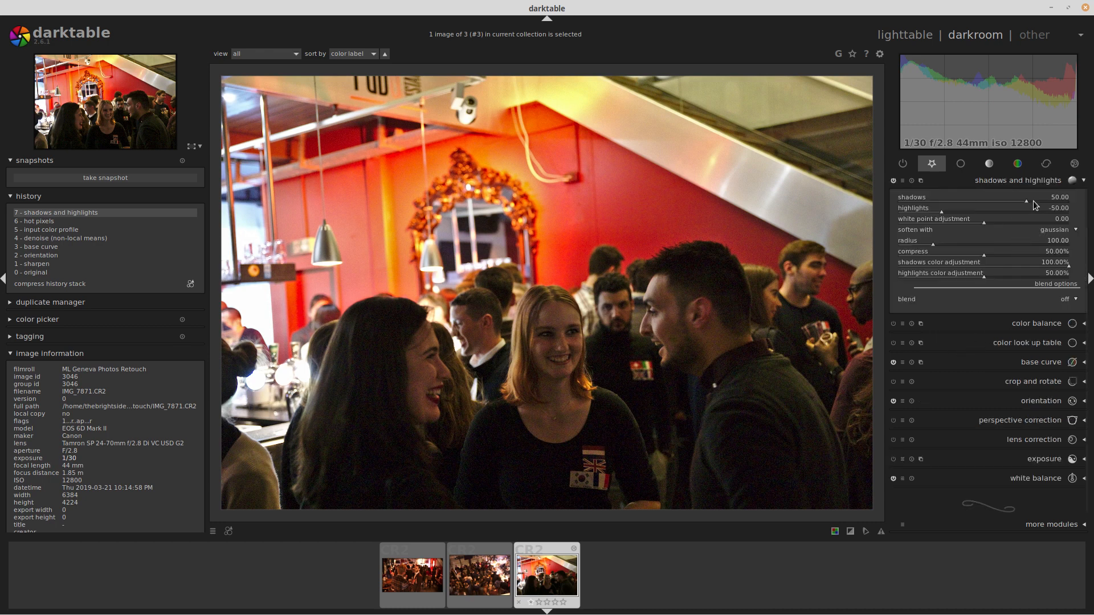
pyautogui.scroll(1, 1031, 197)
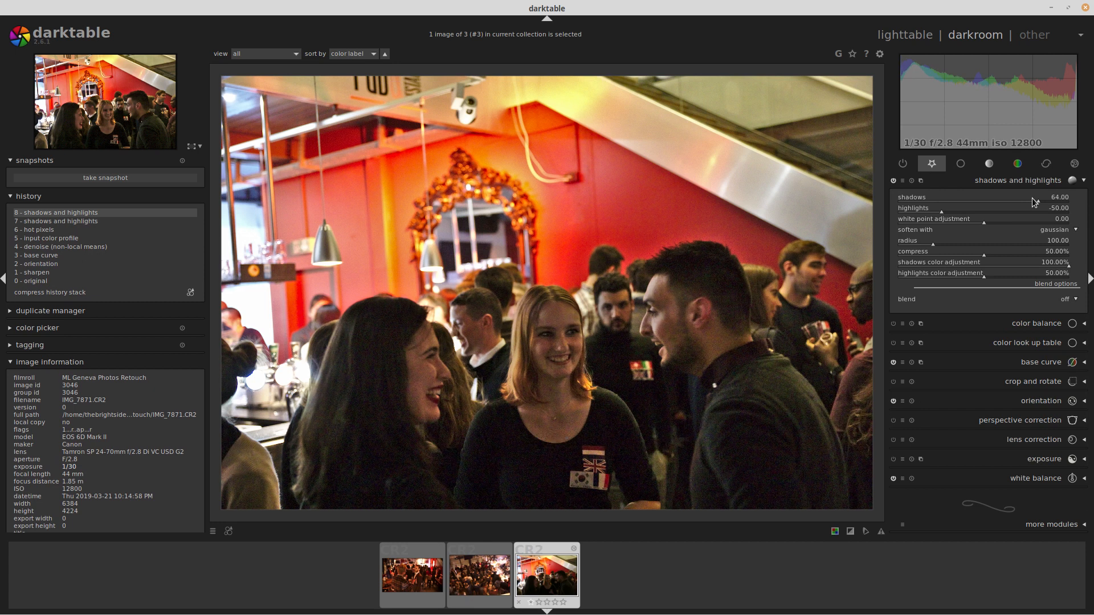
pyautogui.scroll(1, 1033, 199)
pyautogui.click(1012, 181)
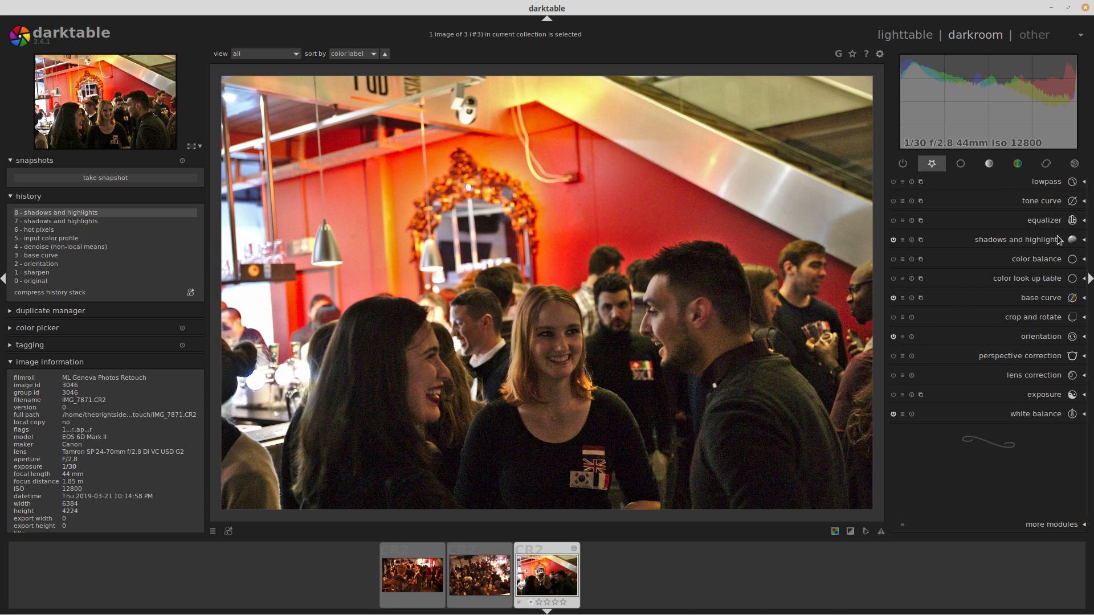
# Brighten the midtones with an RGB linked-channels tone curve, anchoring the darkest shadows near the black point.
pyautogui.click(1031, 202)
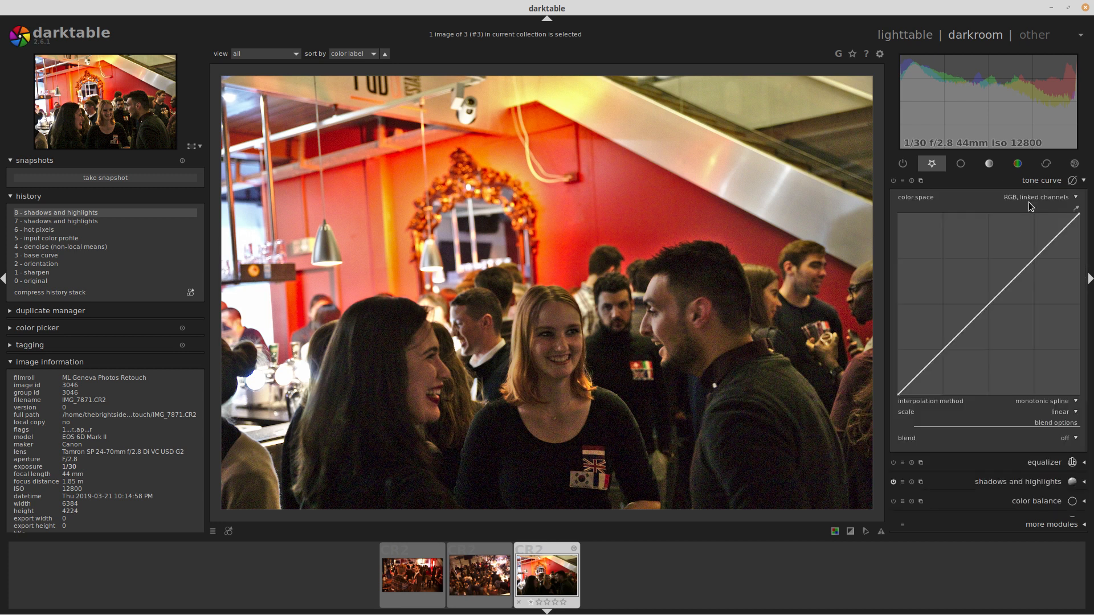
pyautogui.moveTo(984, 302); pyautogui.dragTo(977, 295)
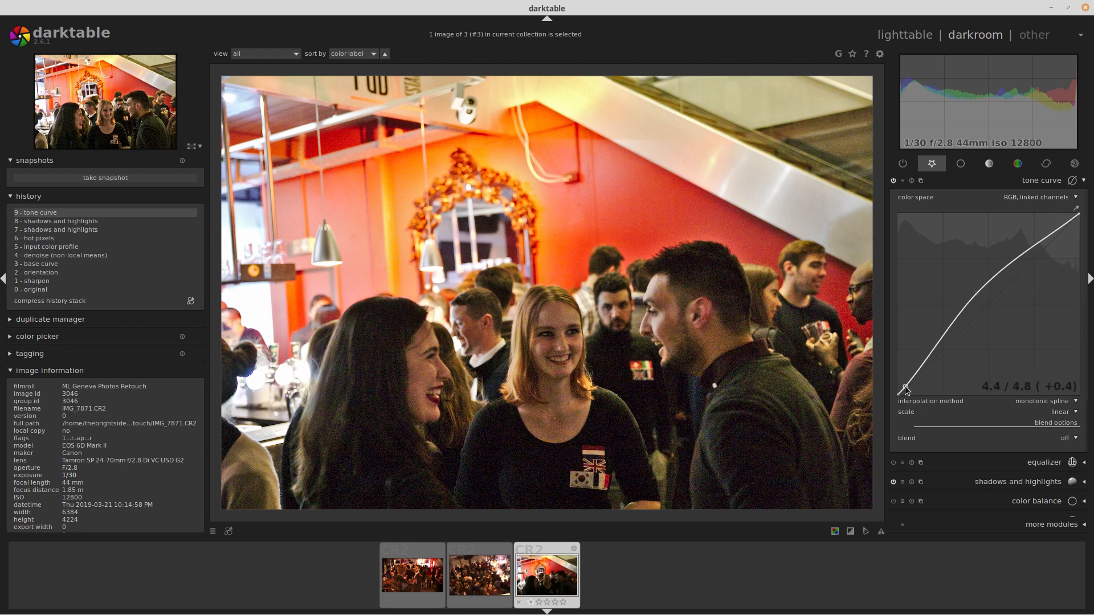
pyautogui.moveTo(906, 389); pyautogui.dragTo(902, 393)
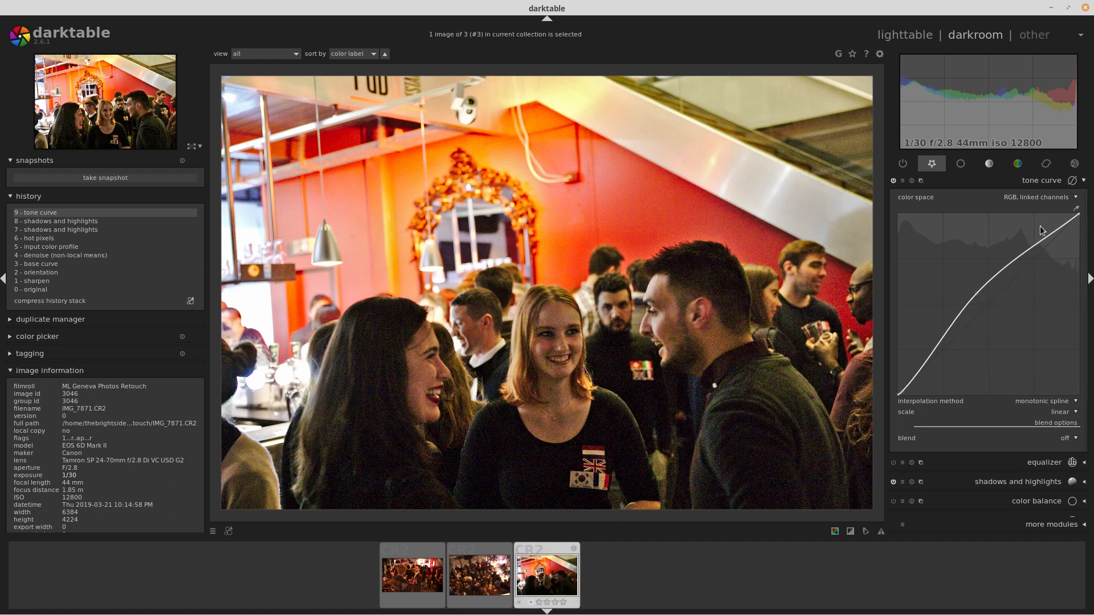
# Add a second tone curve instance limited by a drawn brush mask over the middle woman's face and neck.
pyautogui.click(903, 181)
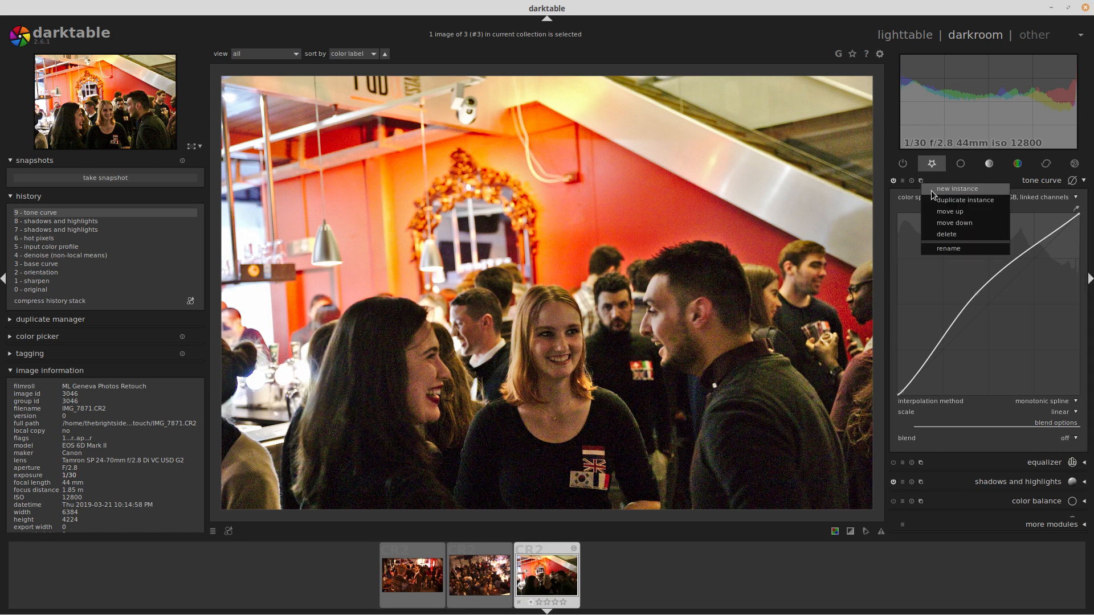
pyautogui.click(933, 192)
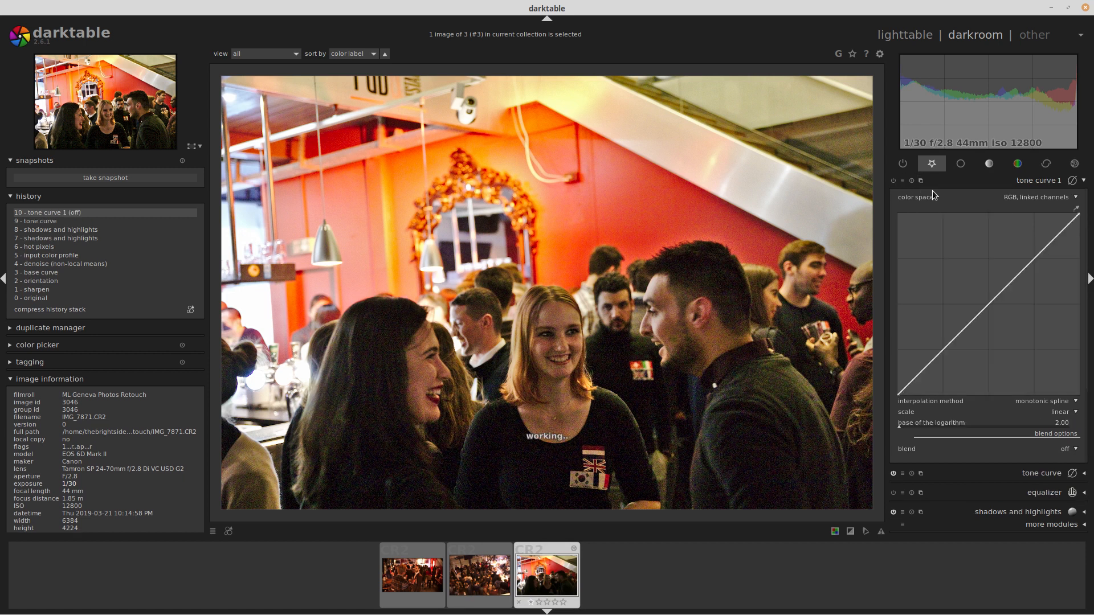
pyautogui.click(1064, 450)
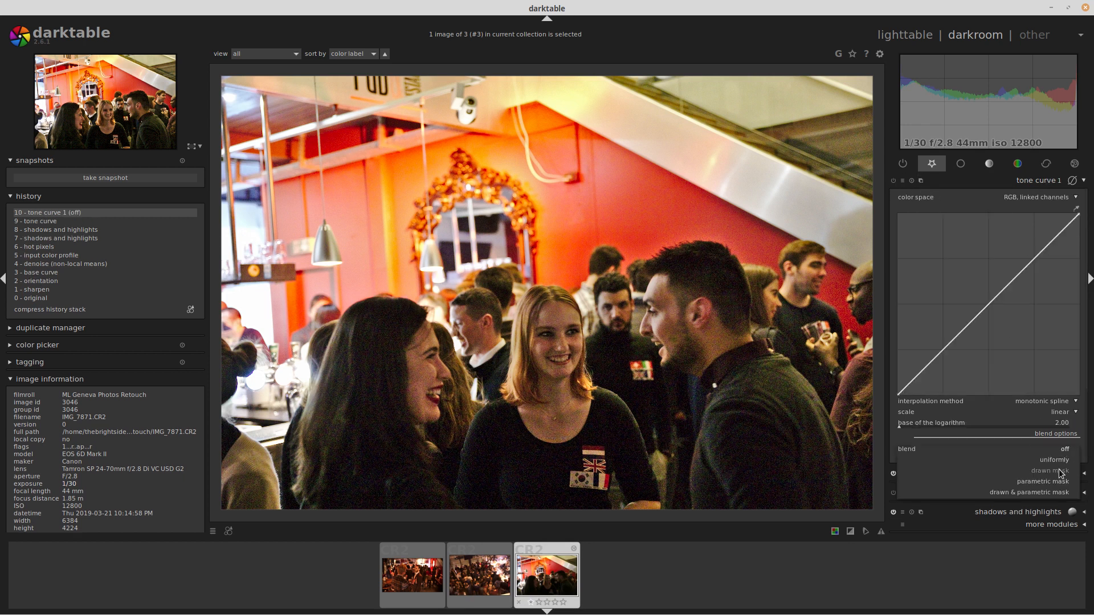
pyautogui.click(1061, 472)
pyautogui.click(1014, 509)
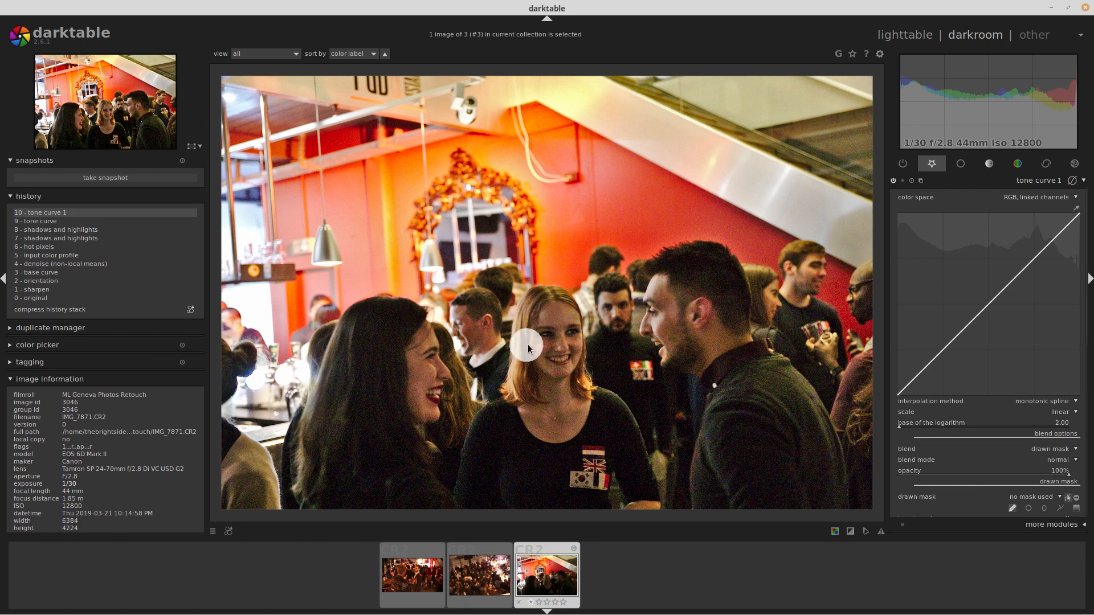
pyautogui.scroll(2, 555, 315)
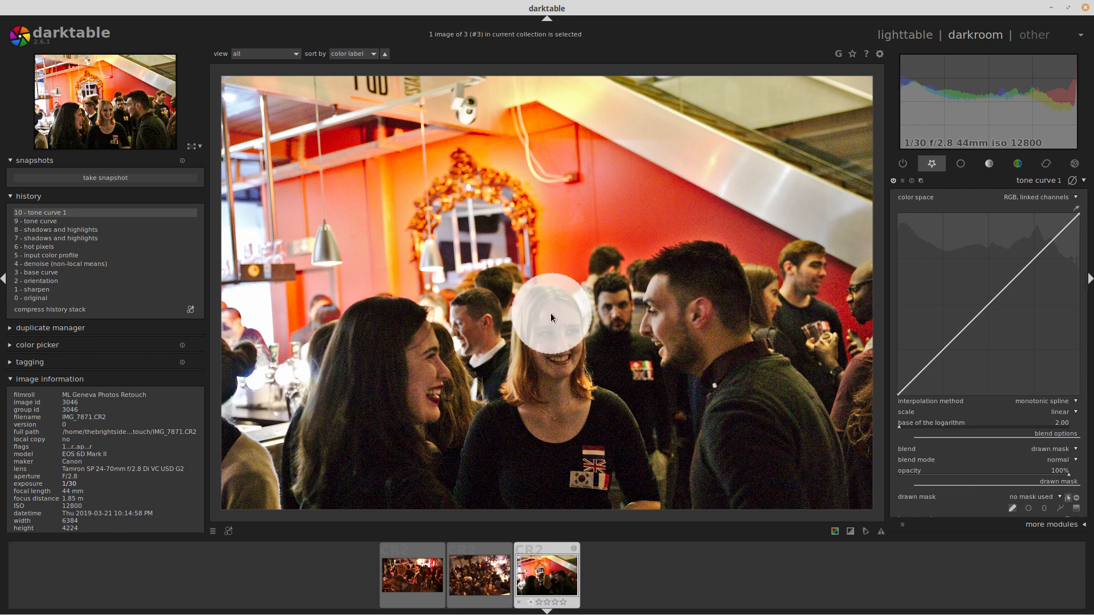
pyautogui.moveTo(555, 317)
pyautogui.mouseDown()
pyautogui.moveTo(542, 405)
pyautogui.moveTo(566, 415)
pyautogui.moveTo(563, 335)
pyautogui.mouseUp()
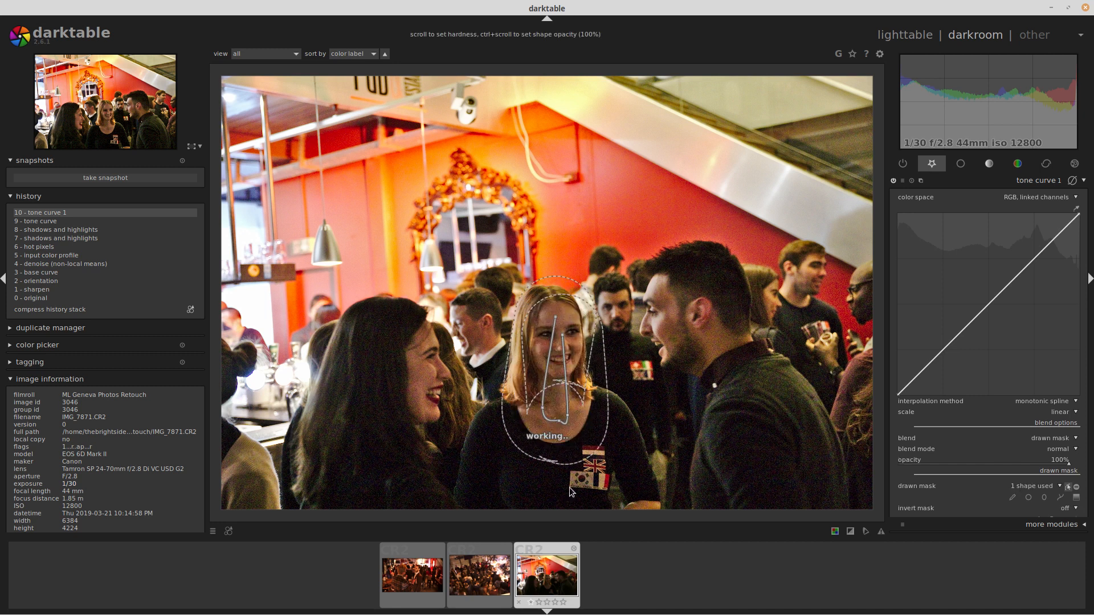
# Brighten the masked face by raising the midtones of the second tone curve instance.
pyautogui.moveTo(988, 307); pyautogui.dragTo(974, 302)
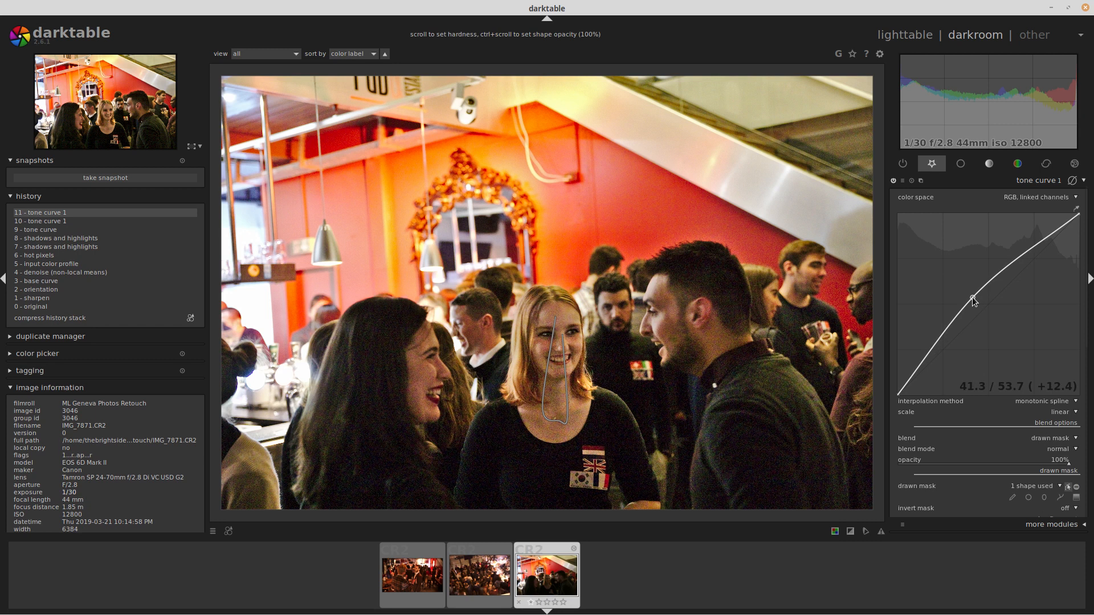
pyautogui.moveTo(1040, 245); pyautogui.dragTo(967, 302)
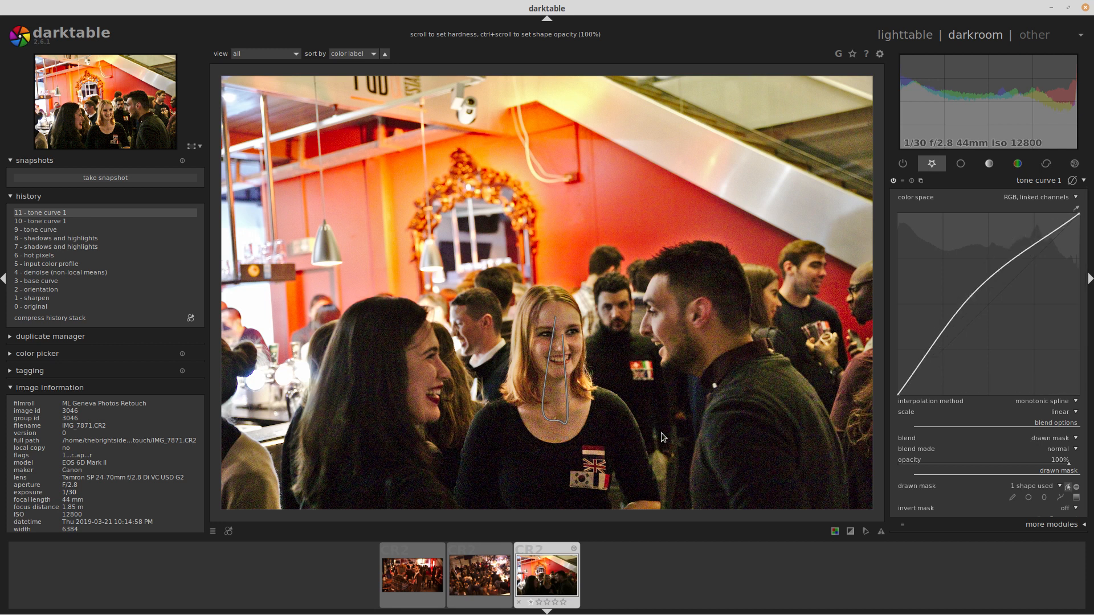
pyautogui.click(1045, 181)
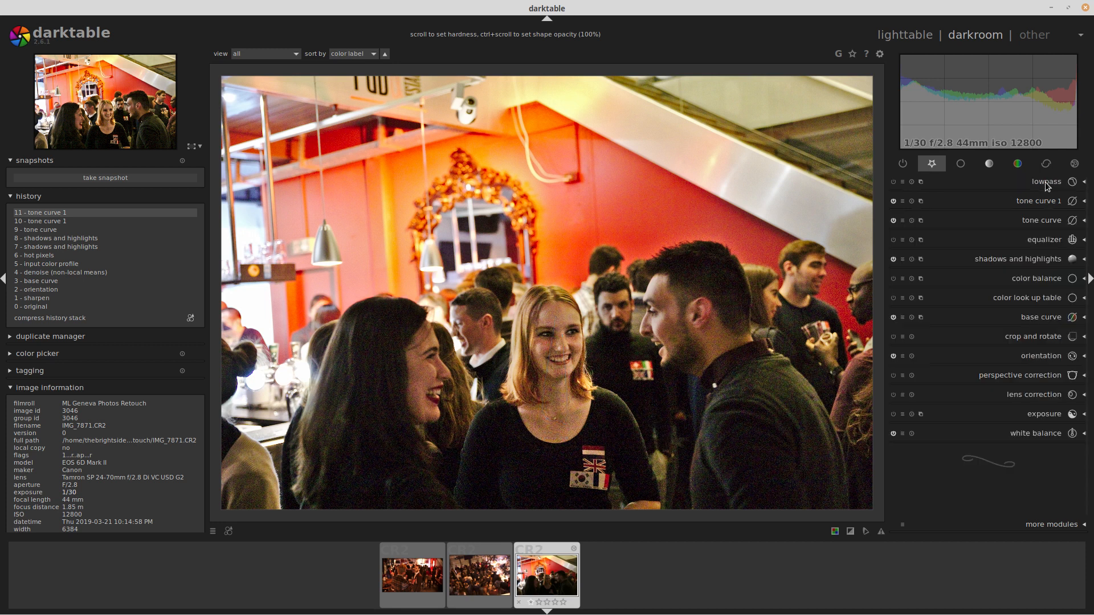
# Enable the equalizer with a nearly flat luma curve and apply the Smoothen style Soften to the photo.
pyautogui.click(1043, 240)
pyautogui.moveTo(935, 273); pyautogui.dragTo(932, 271)
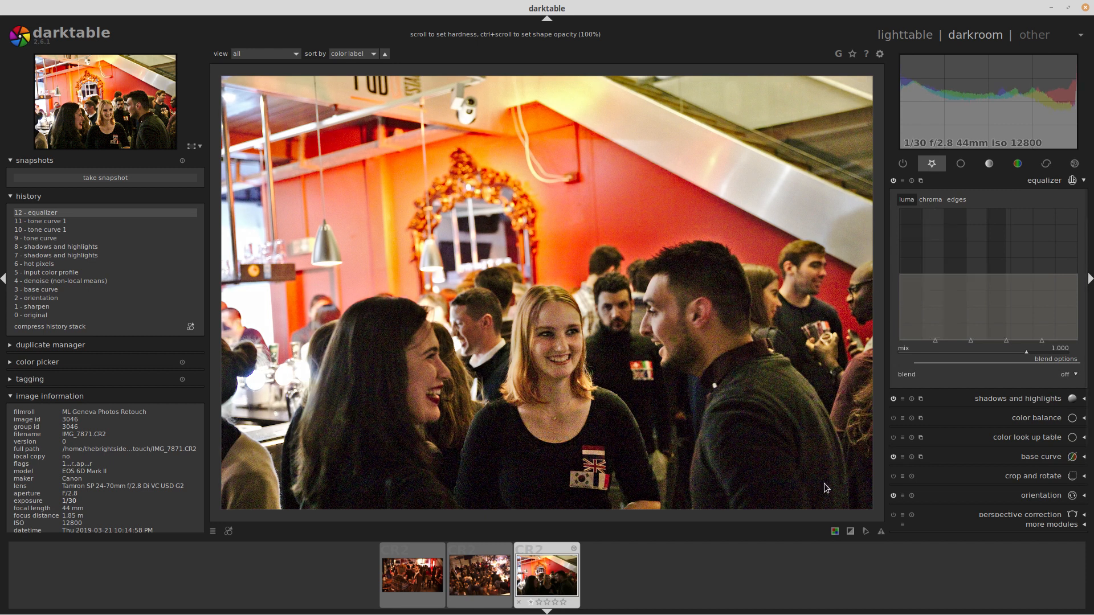
pyautogui.click(229, 532)
pyautogui.moveTo(297, 606)
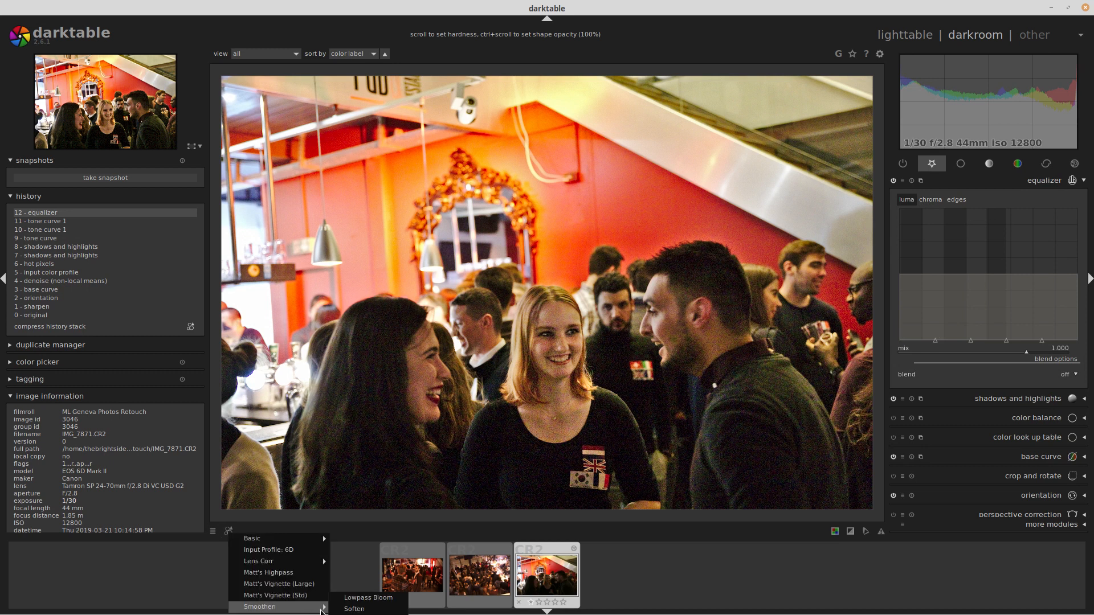
pyautogui.click(373, 610)
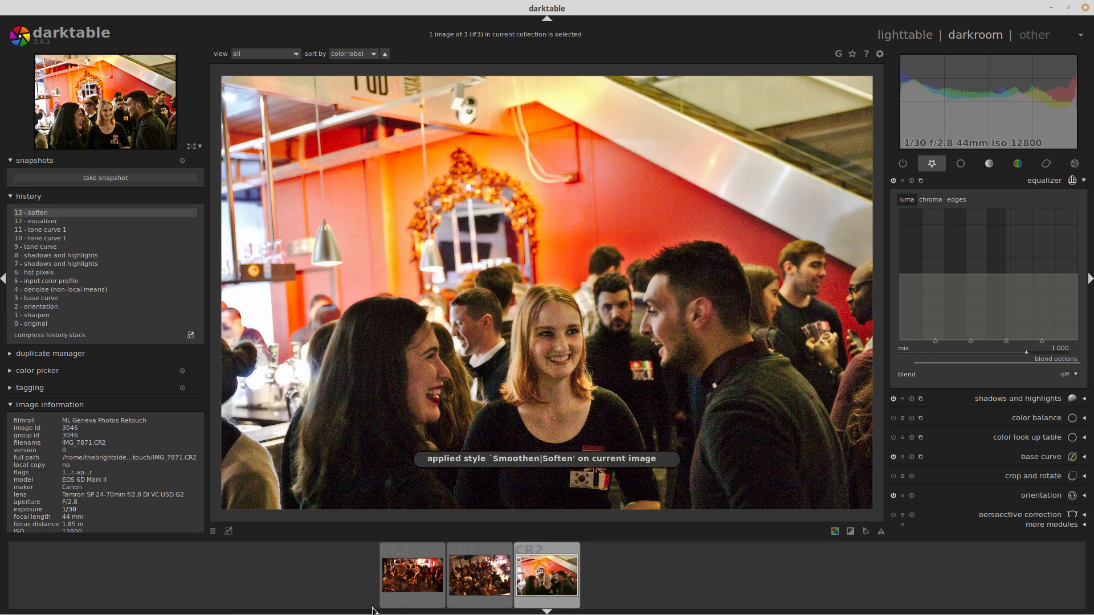
# Raise the finer luma detail band in the equalizer, and compare the photo with the base curve stage of the history.
pyautogui.scroll(2, 1044, 275)
pyautogui.moveTo(1042, 274); pyautogui.dragTo(1042, 261)
pyautogui.rightClick(1041, 254)
pyautogui.rightClick(1041, 254)
pyautogui.rightClick(1041, 254)
pyautogui.rightClick(1043, 254)
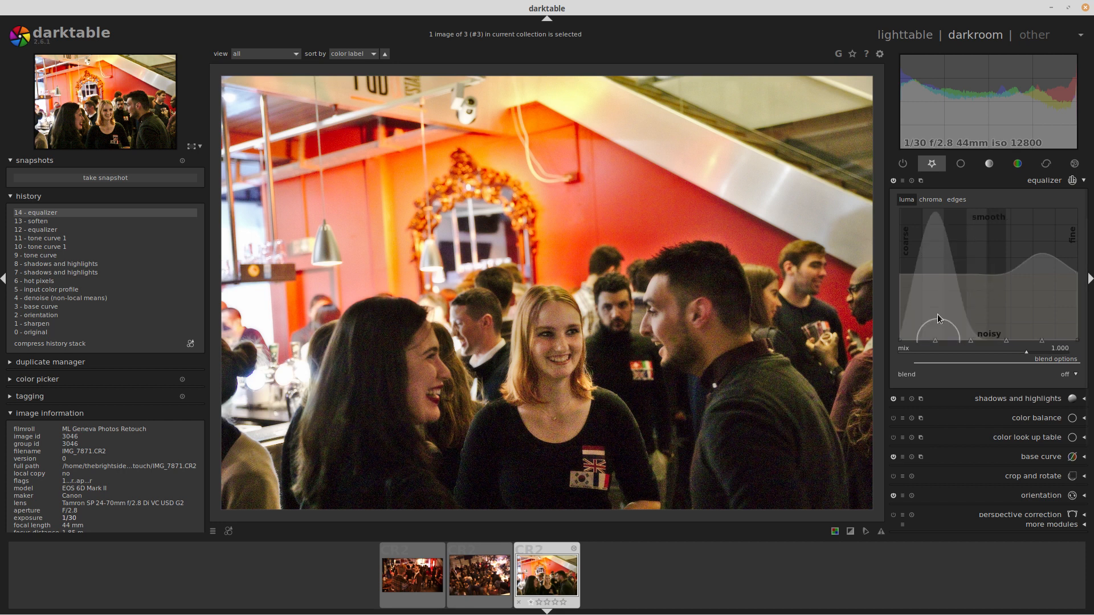
pyautogui.click(93, 310)
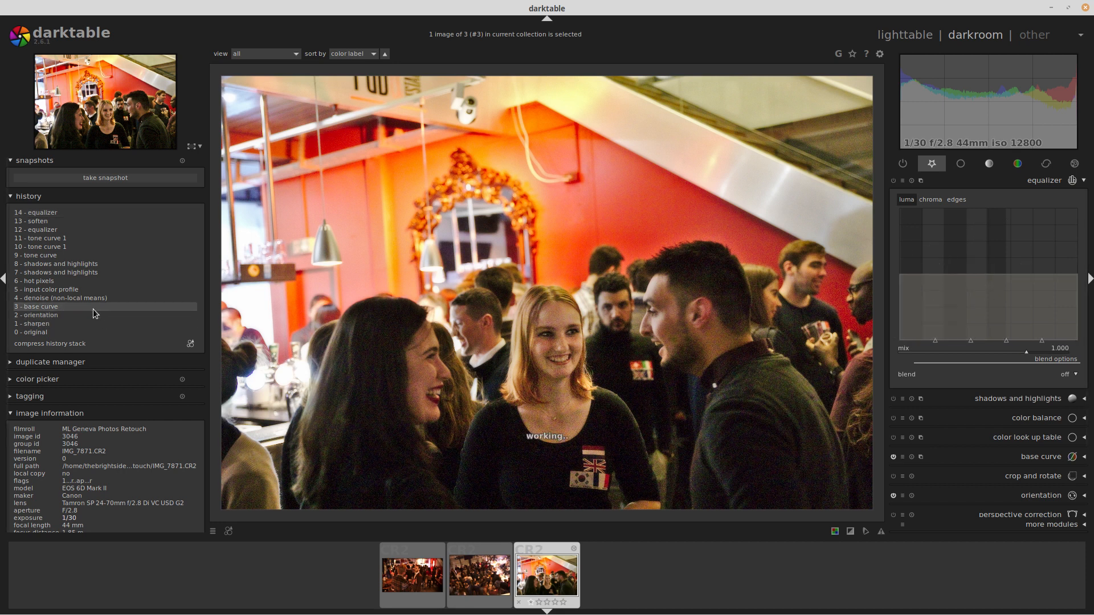
pyautogui.click(67, 213)
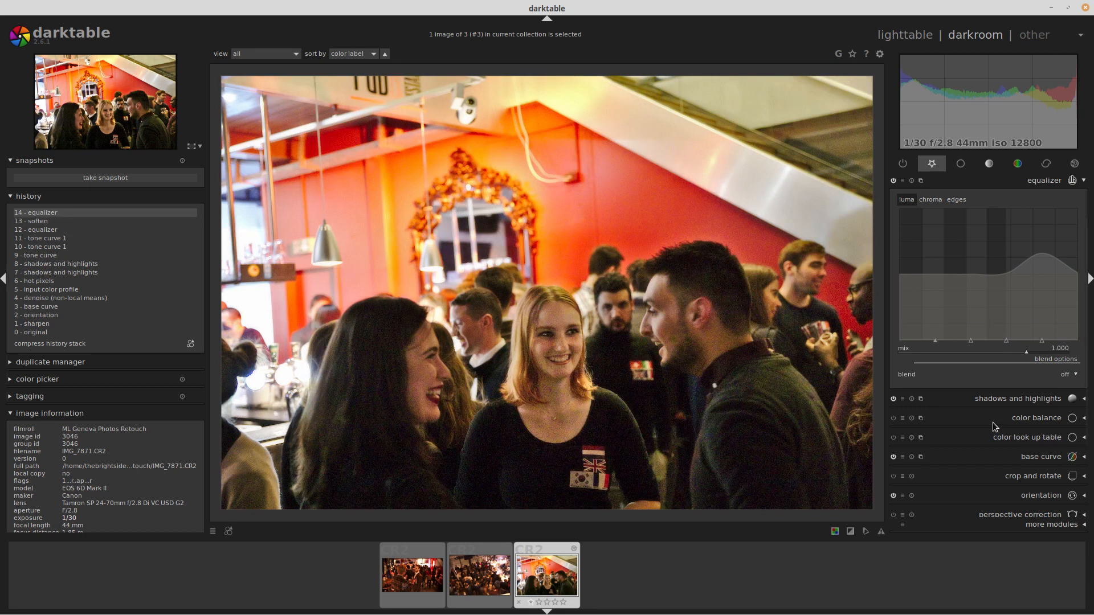
# Darken the photo with the exposure module to about -0.38 EV.
pyautogui.click(1045, 495)
pyautogui.click(1046, 437)
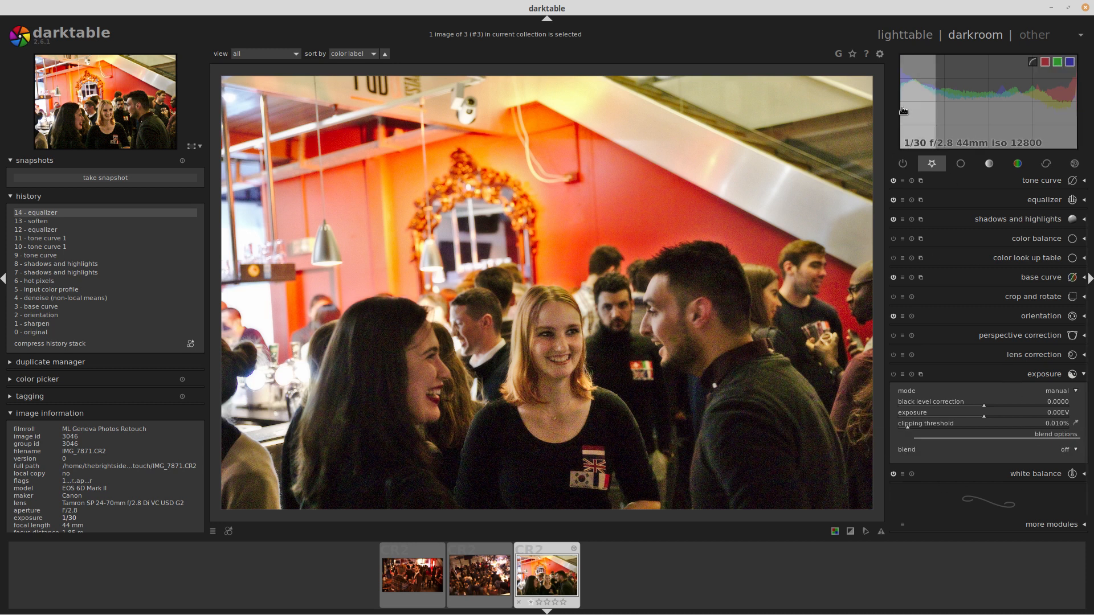
pyautogui.scroll(-4, 999, 415)
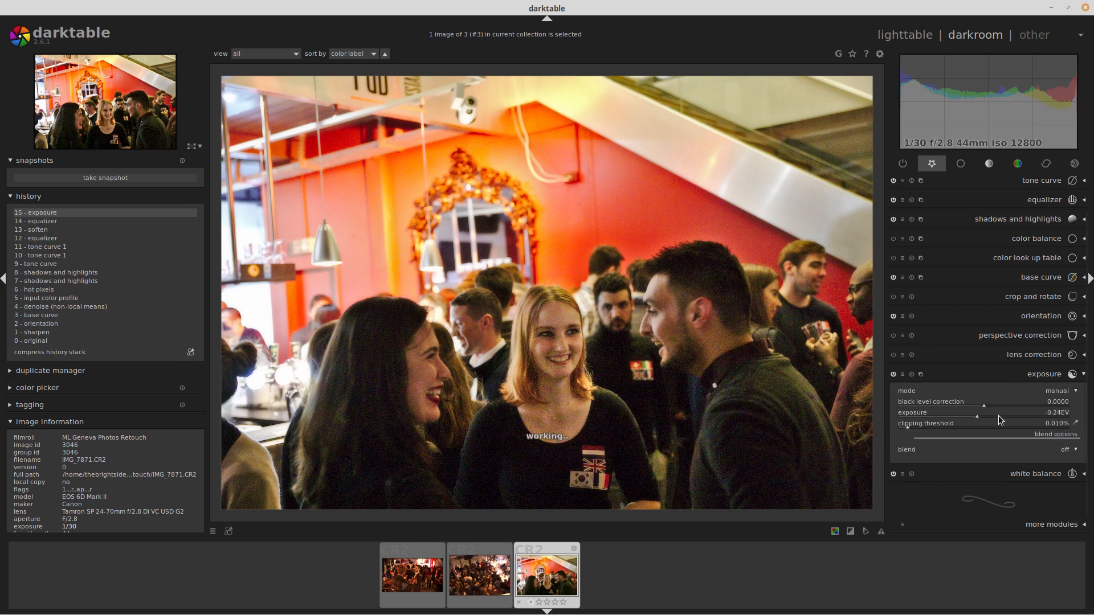
pyautogui.scroll(-2, 1000, 415)
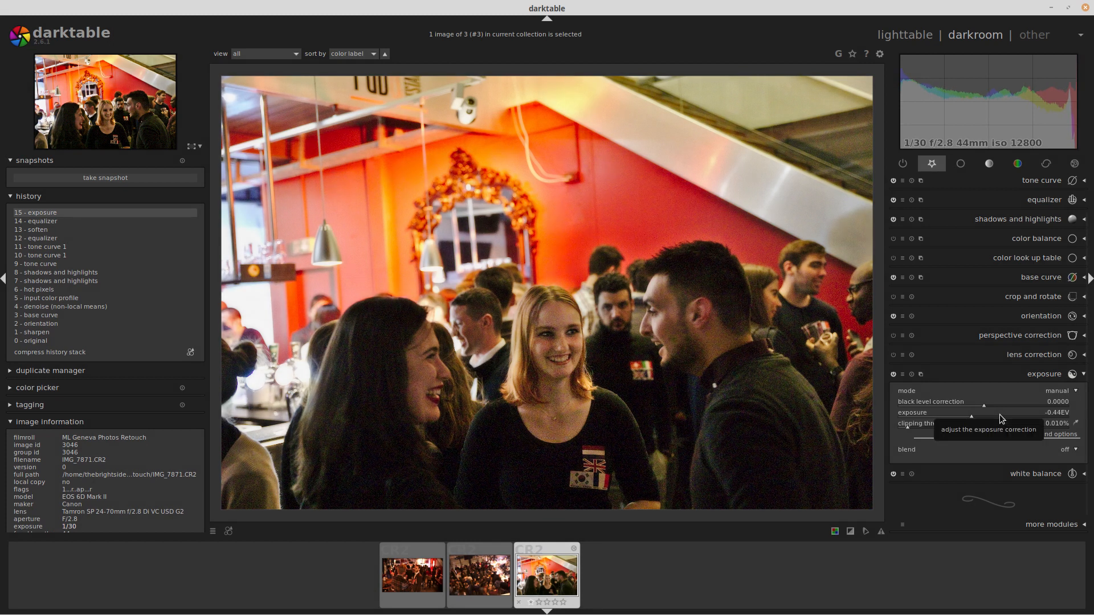
pyautogui.scroll(3, 1000, 415)
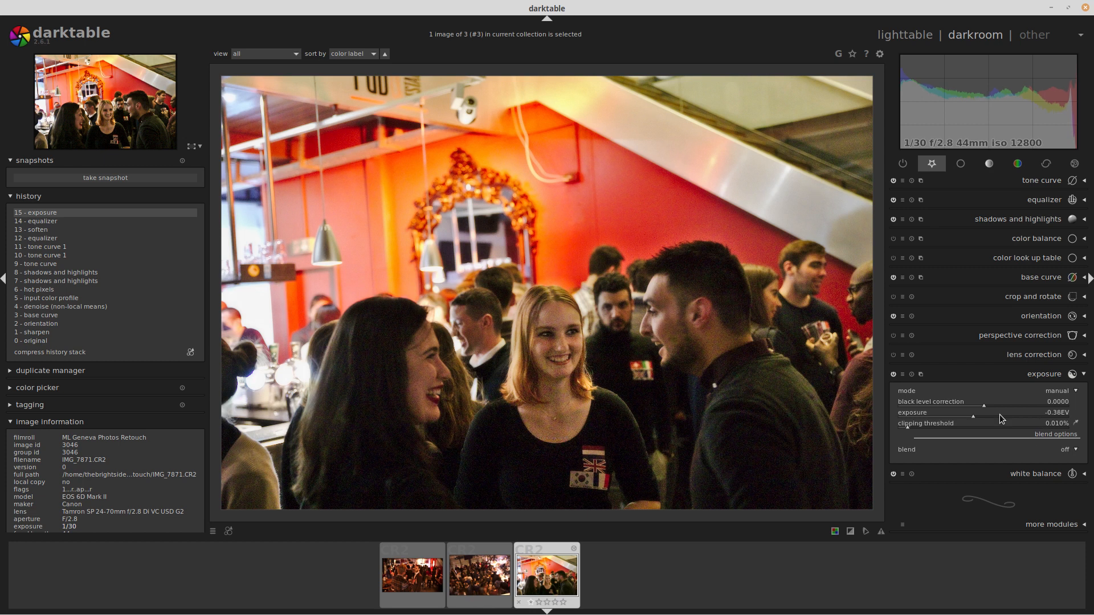
pyautogui.scroll(2, 1000, 415)
# Set the color balance highlights gain factor to -13.50 %, and compare the result with the second equalizer stage of the history.
pyautogui.click(1034, 241)
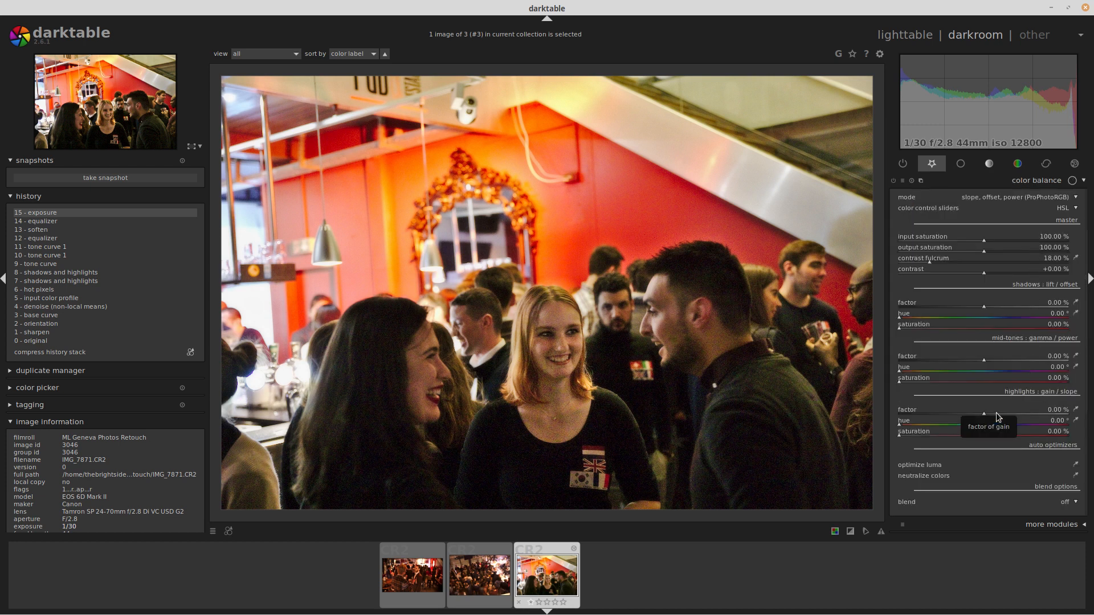
pyautogui.scroll(-5, 996, 413)
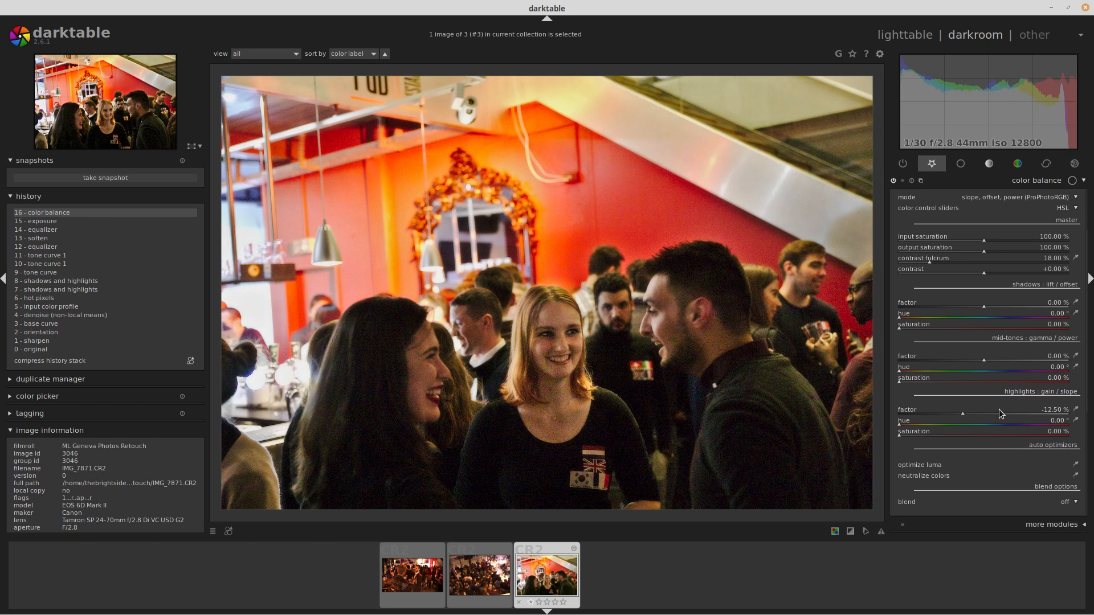
pyautogui.scroll(-1, 1001, 409)
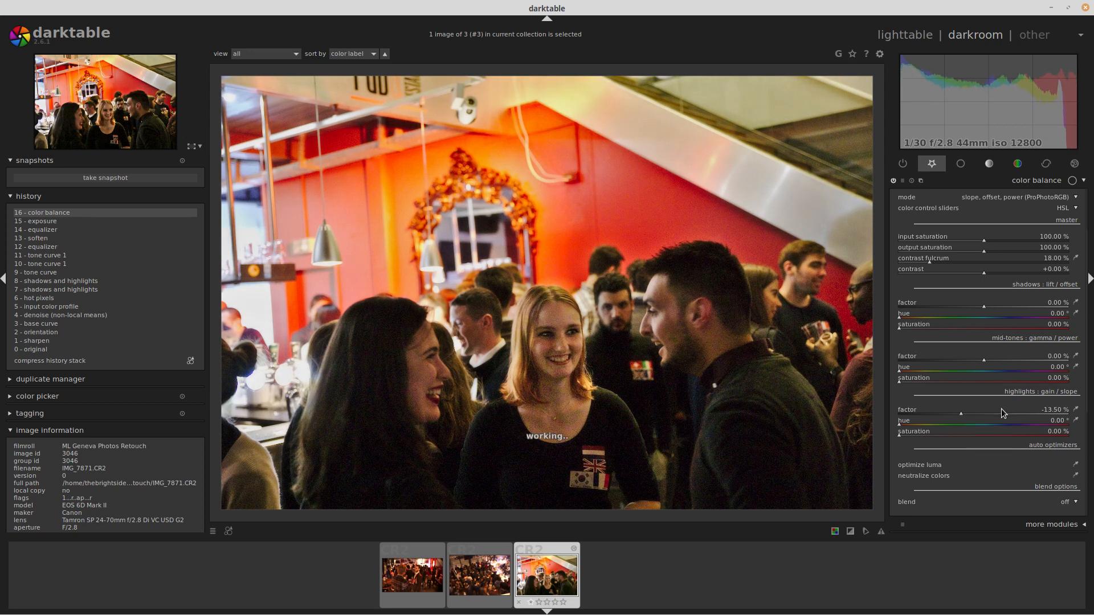
pyautogui.moveTo(1071, 114)
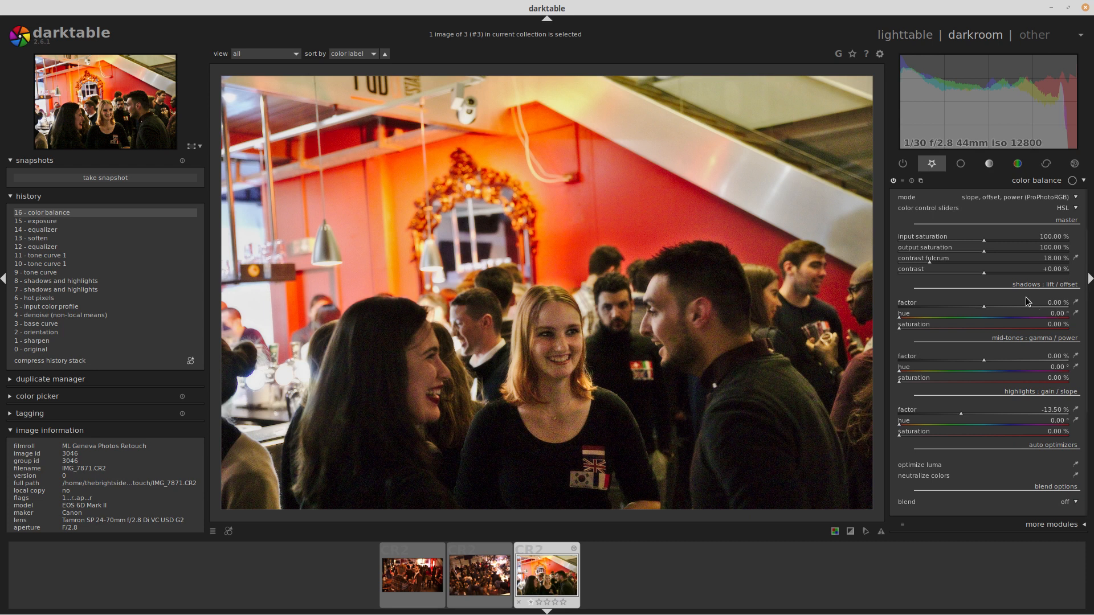
pyautogui.click(68, 231)
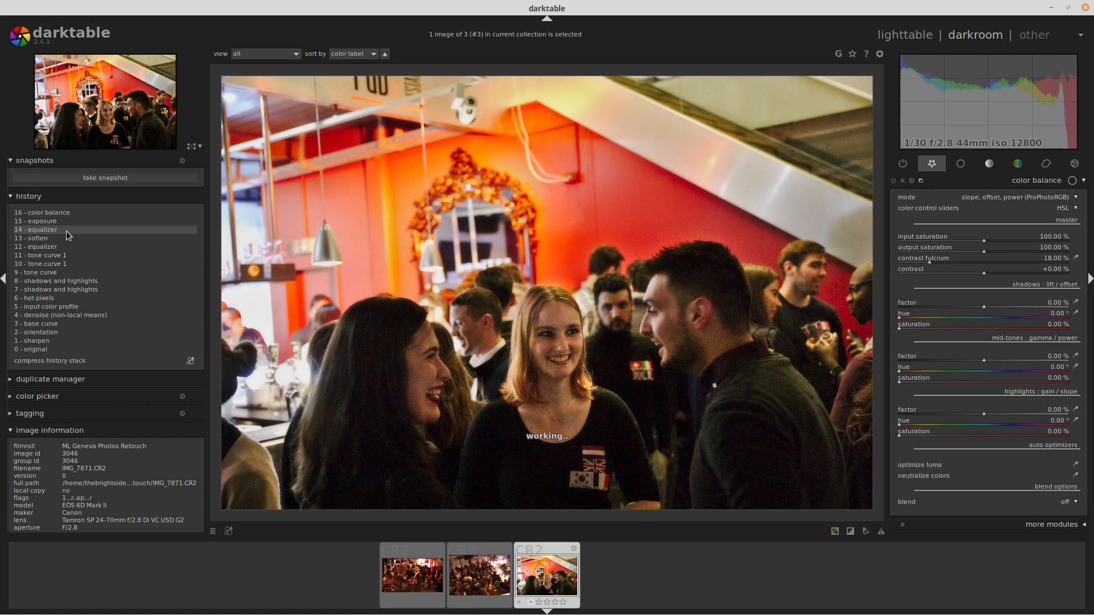
pyautogui.click(65, 214)
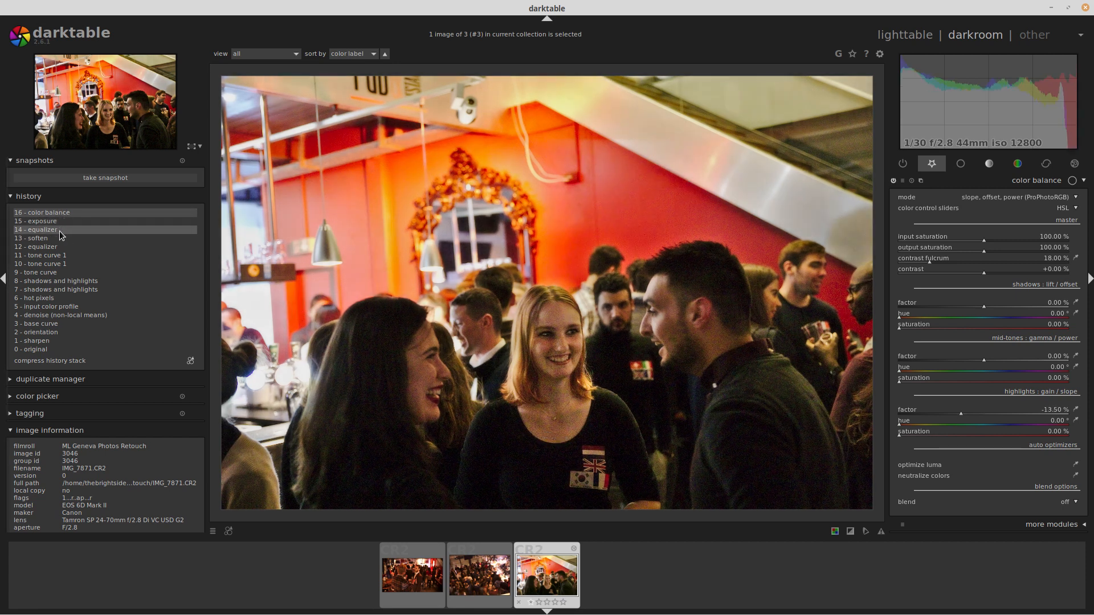
pyautogui.click(62, 230)
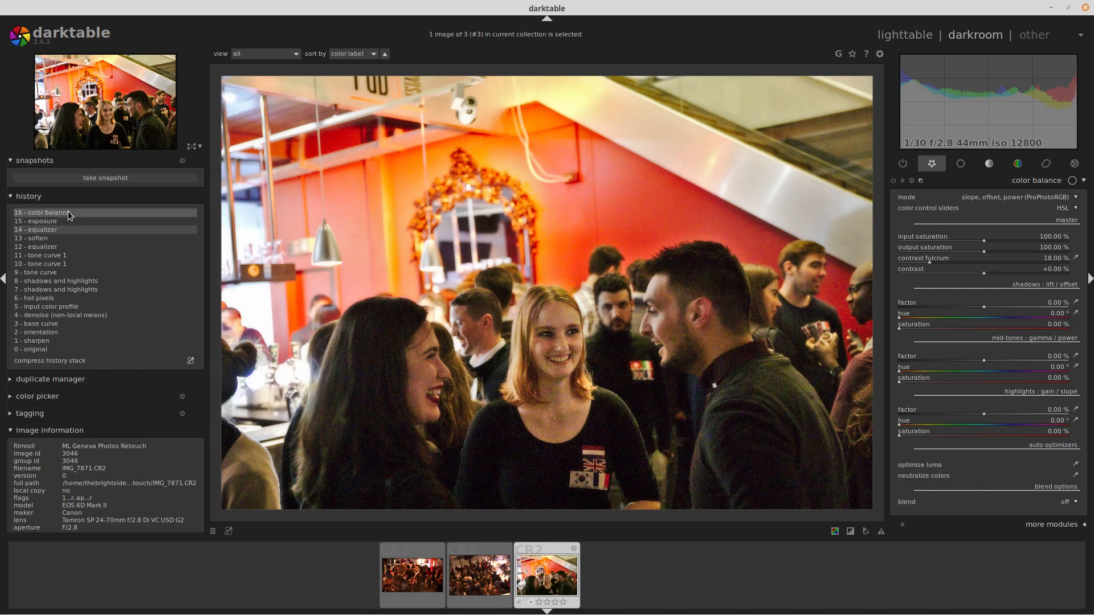
pyautogui.click(67, 213)
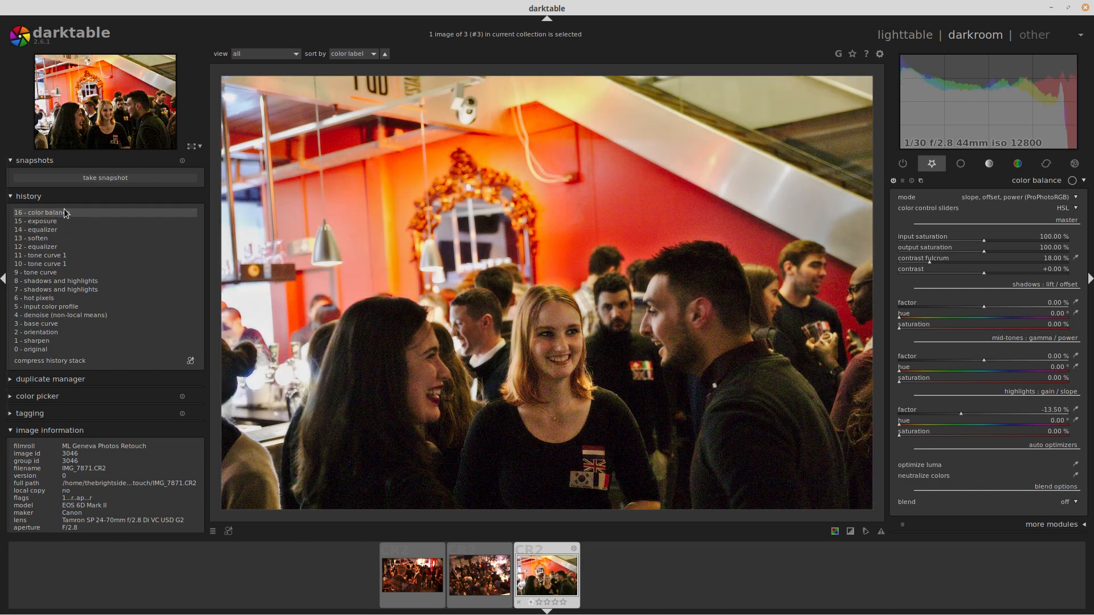
pyautogui.click(1034, 182)
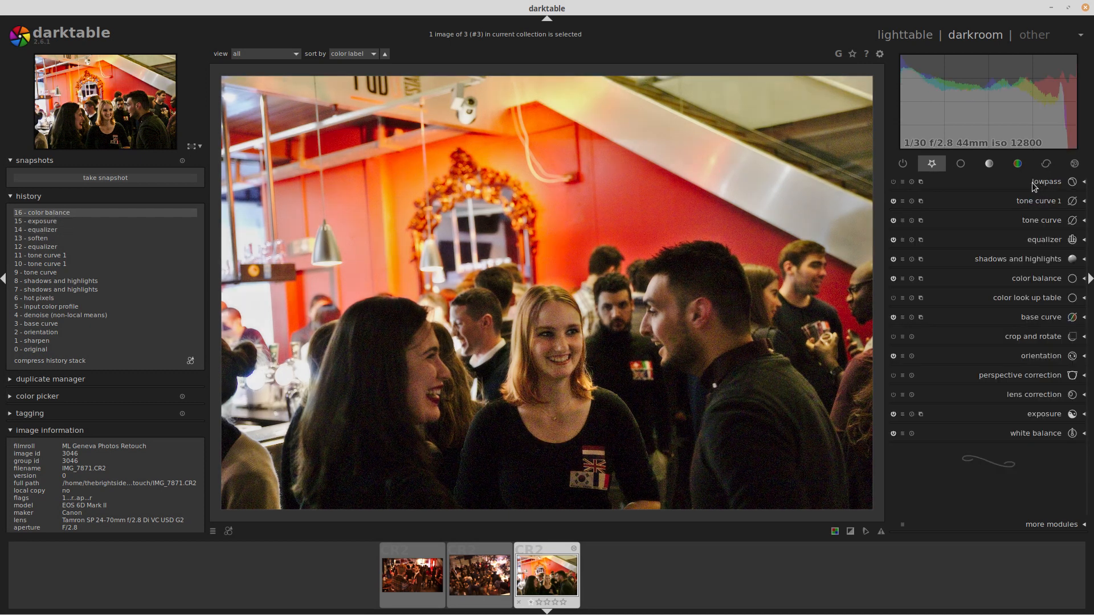
# Lighten the two skin-tone patches in the color look up table, setting the dark brown patch's lightness to 5.00.
pyautogui.click(1011, 300)
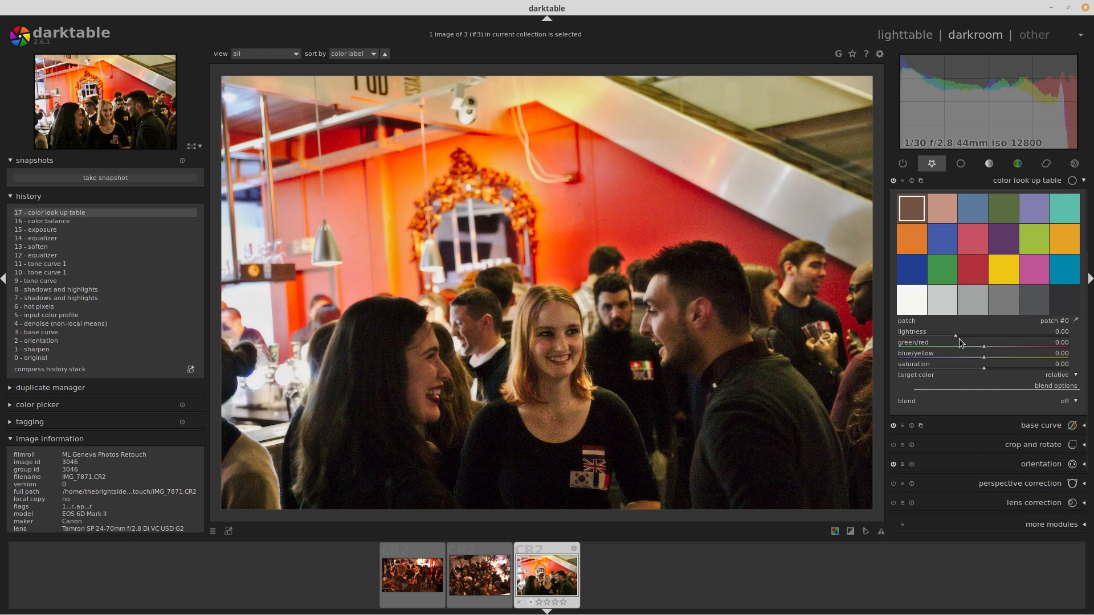
pyautogui.click(943, 211)
pyautogui.click(920, 211)
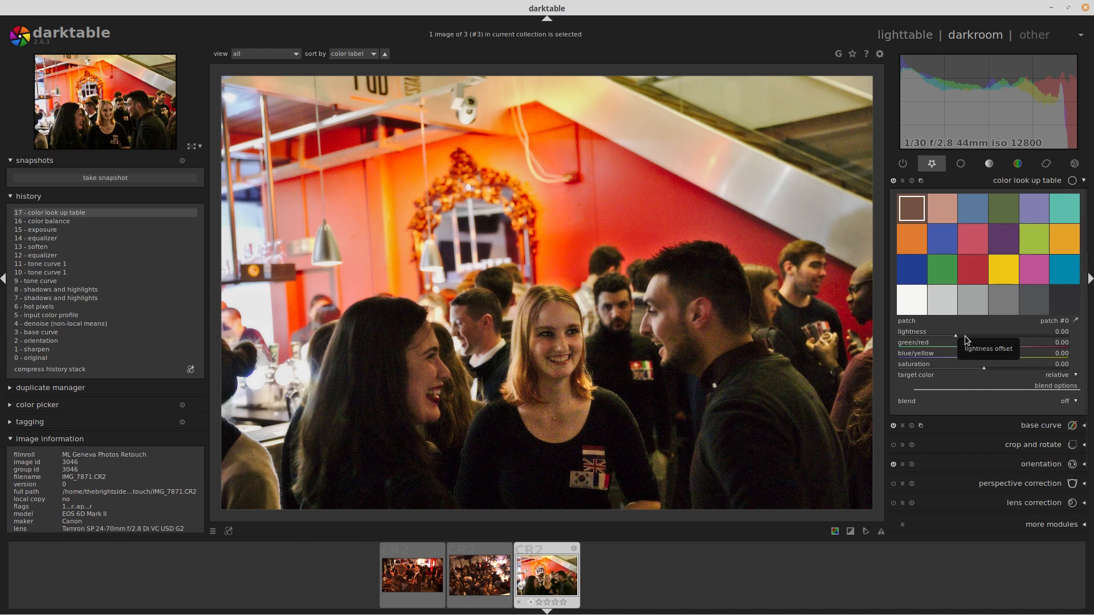
pyautogui.scroll(5, 966, 340)
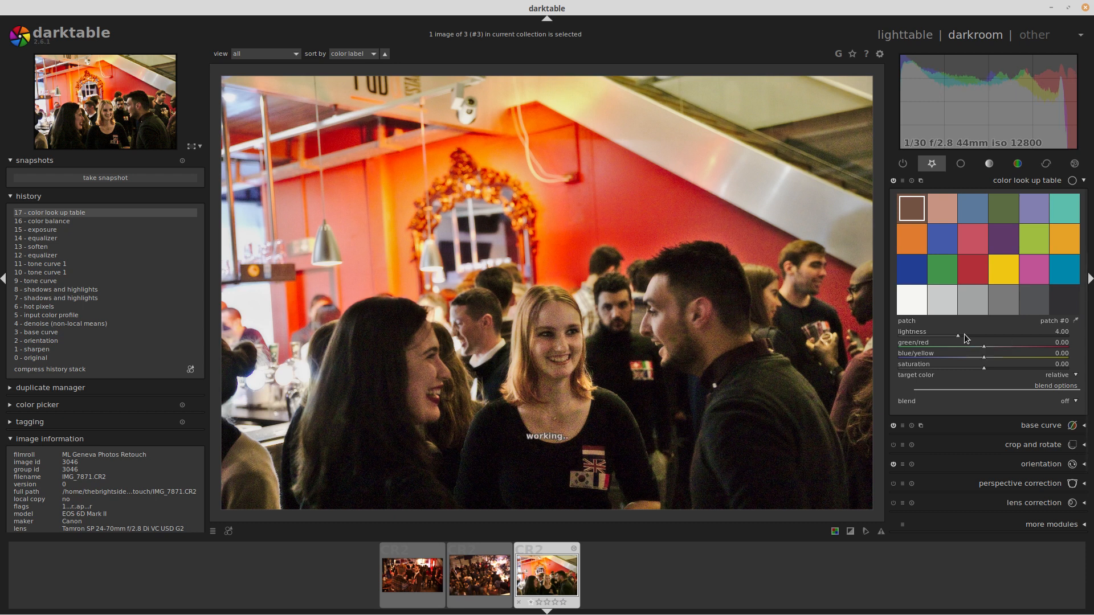
pyautogui.click(949, 218)
pyautogui.scroll(3, 973, 333)
pyautogui.scroll(2, 970, 328)
pyautogui.click(906, 212)
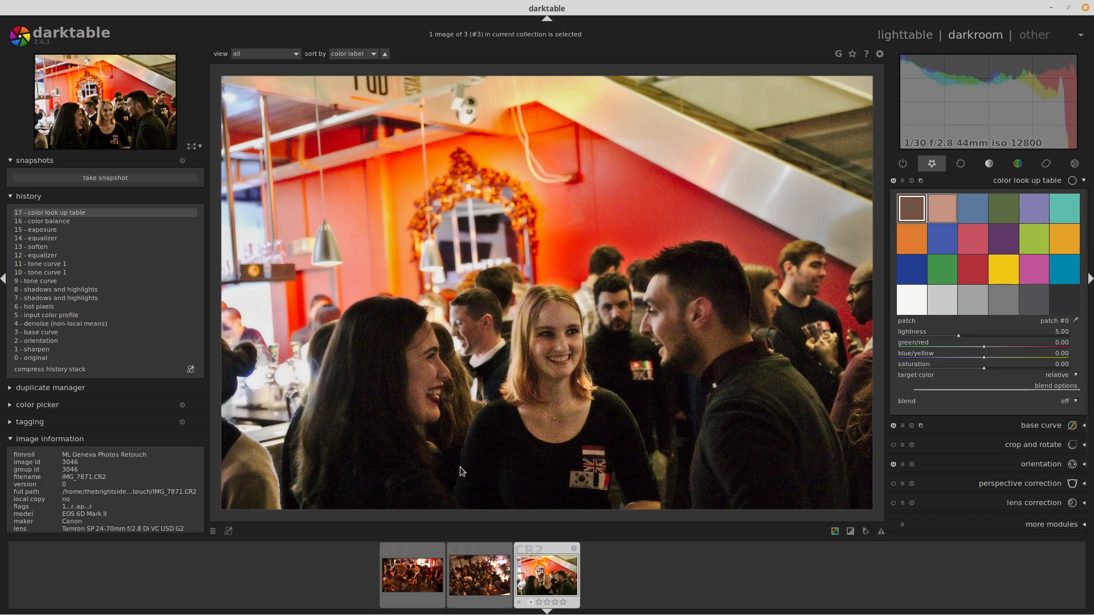
# Inspect the noise on the blonde woman's face at 100% and enable profiled denoising for the photo.
pyautogui.middleClick(628, 364)
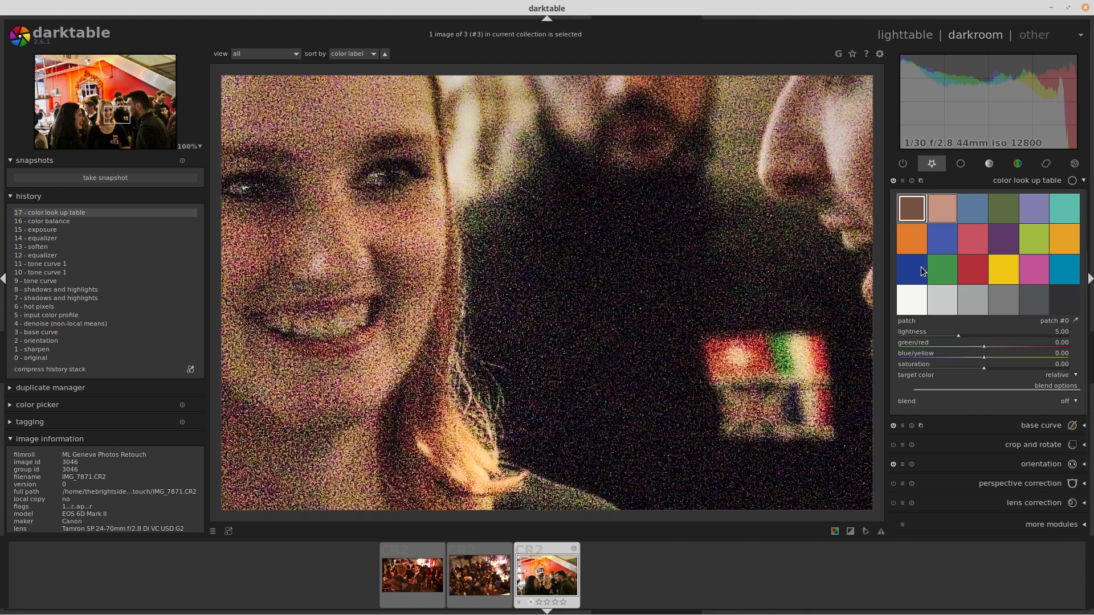
pyautogui.click(1018, 164)
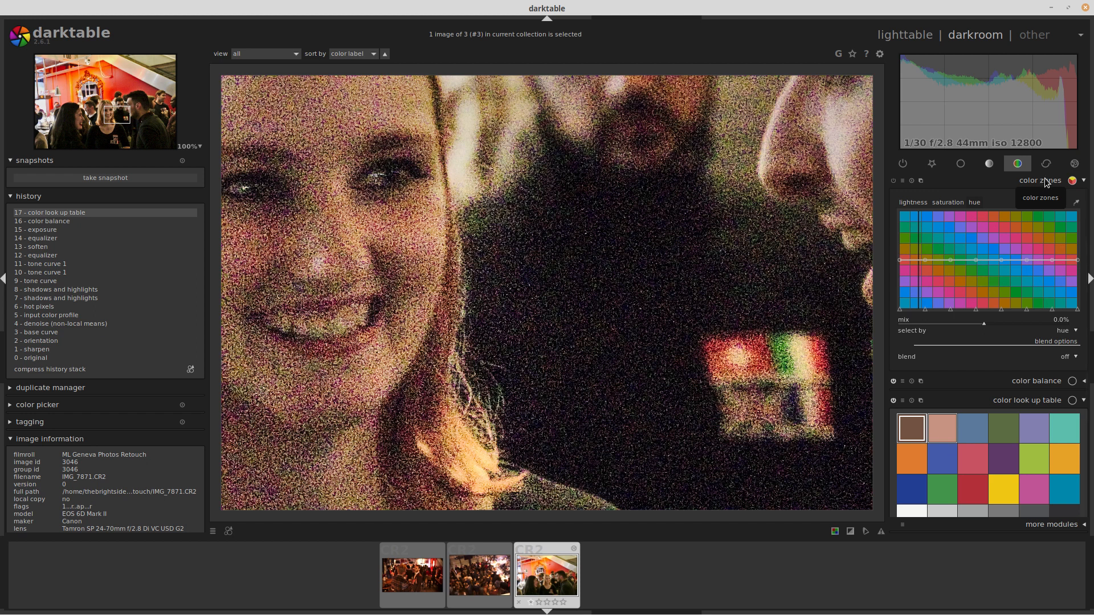
pyautogui.scroll(2, 1043, 184)
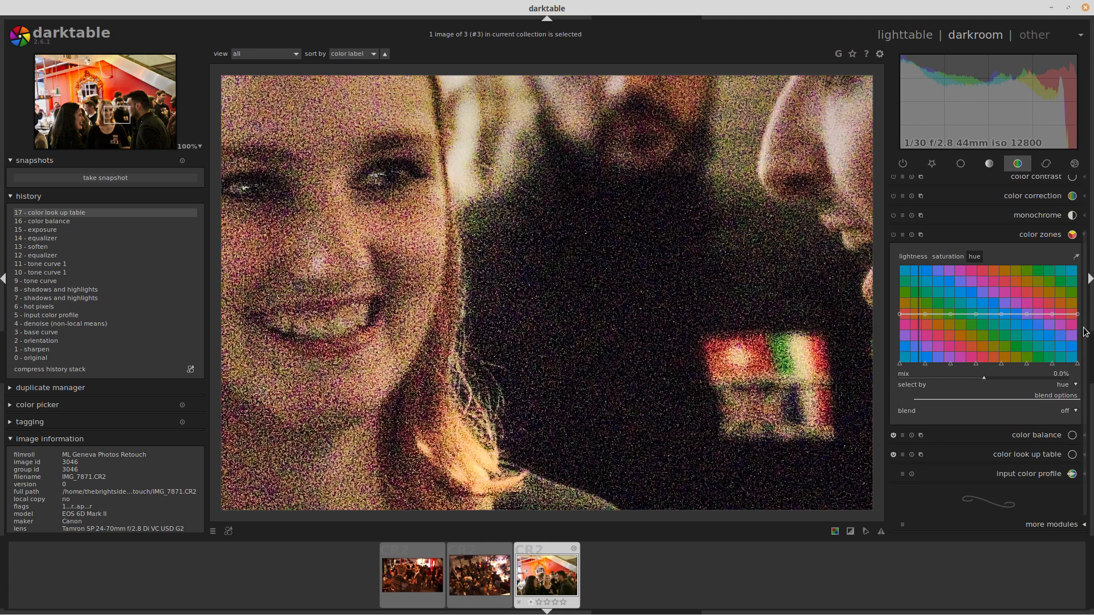
pyautogui.scroll(1, 1086, 336)
pyautogui.click(1048, 164)
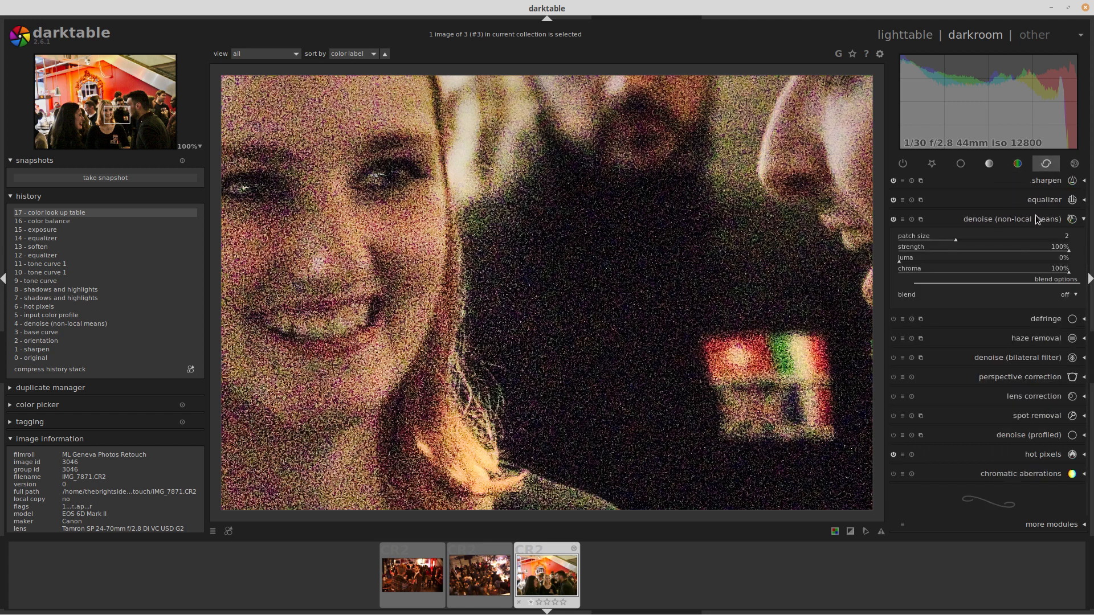
pyautogui.click(902, 436)
pyautogui.click(912, 448)
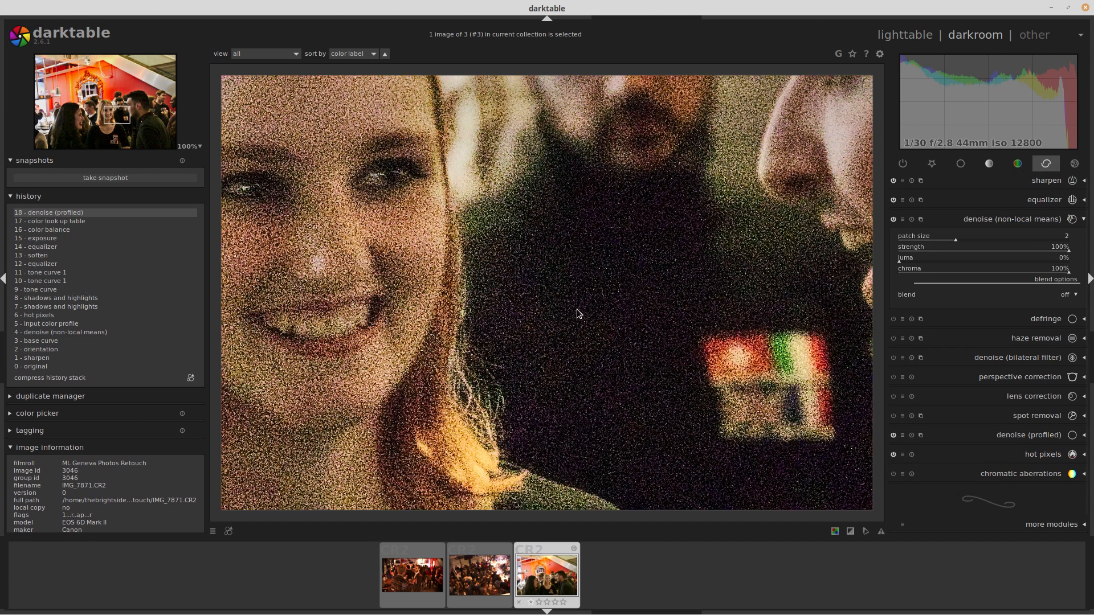
pyautogui.scroll(-4, 581, 309)
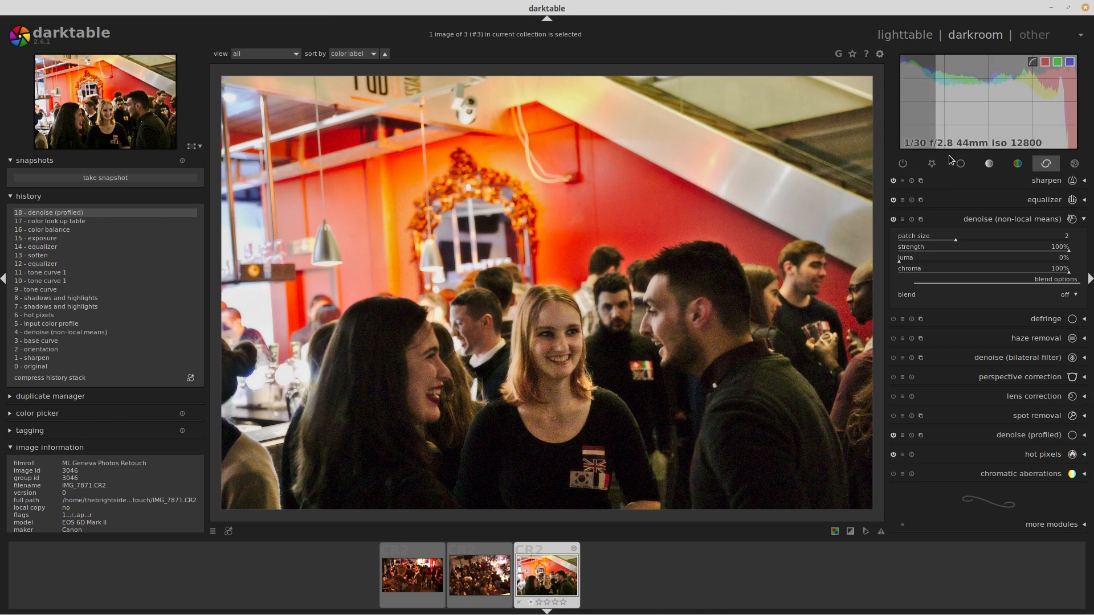
# Set the white balance temperature to 3546K and the tint to 0.966.
pyautogui.click(932, 163)
pyautogui.click(1014, 437)
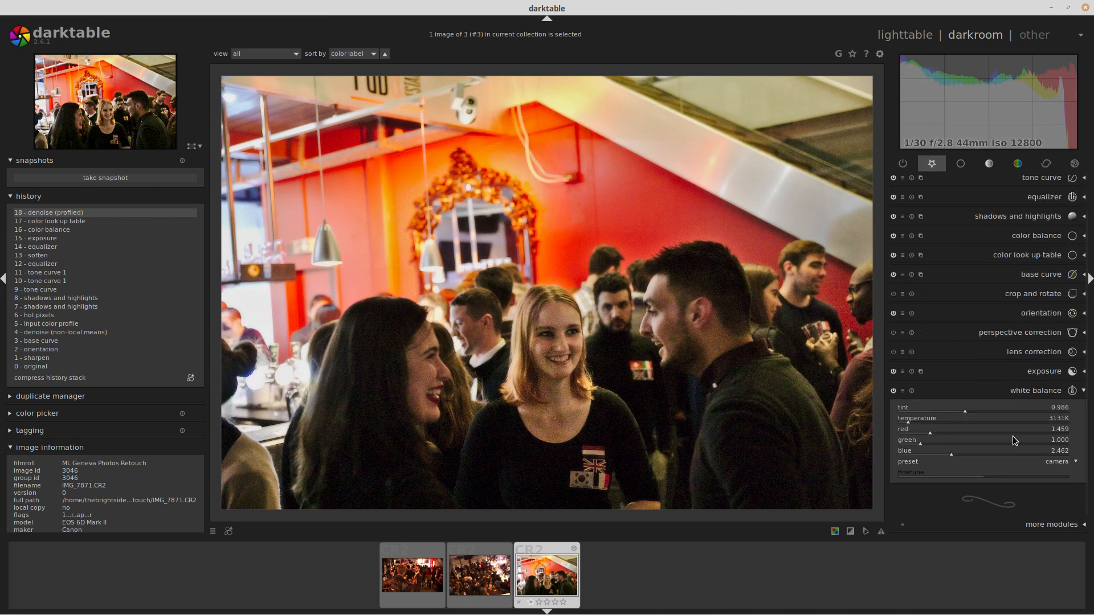
pyautogui.click(912, 423)
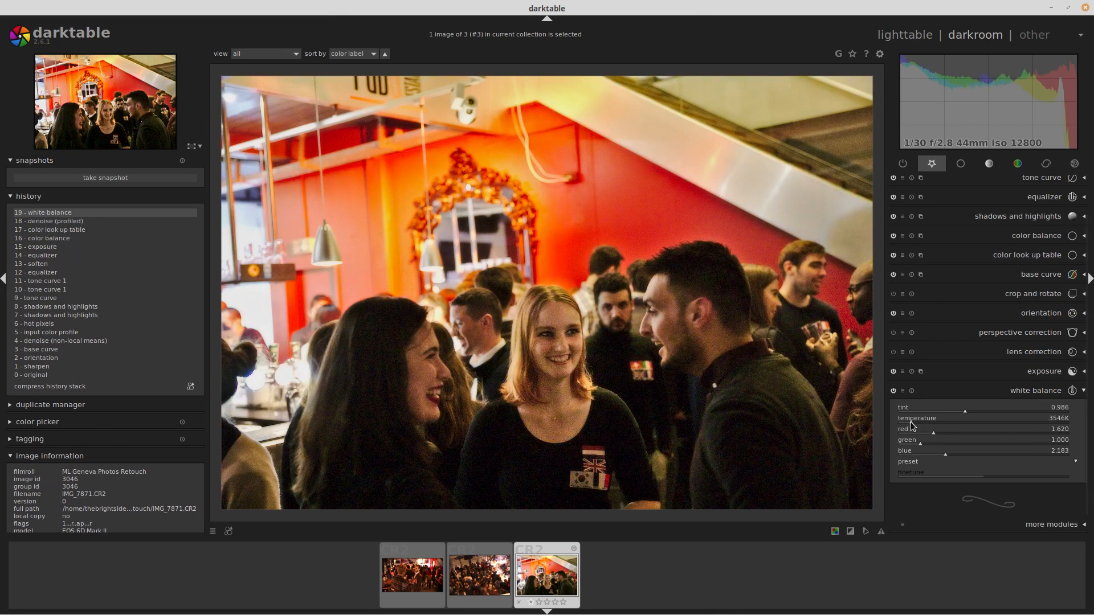
pyautogui.scroll(-2, 972, 408)
# Crop the photo with the original image aspect ratio, trimming its left and upper edges around the three people in front.
pyautogui.click(1021, 293)
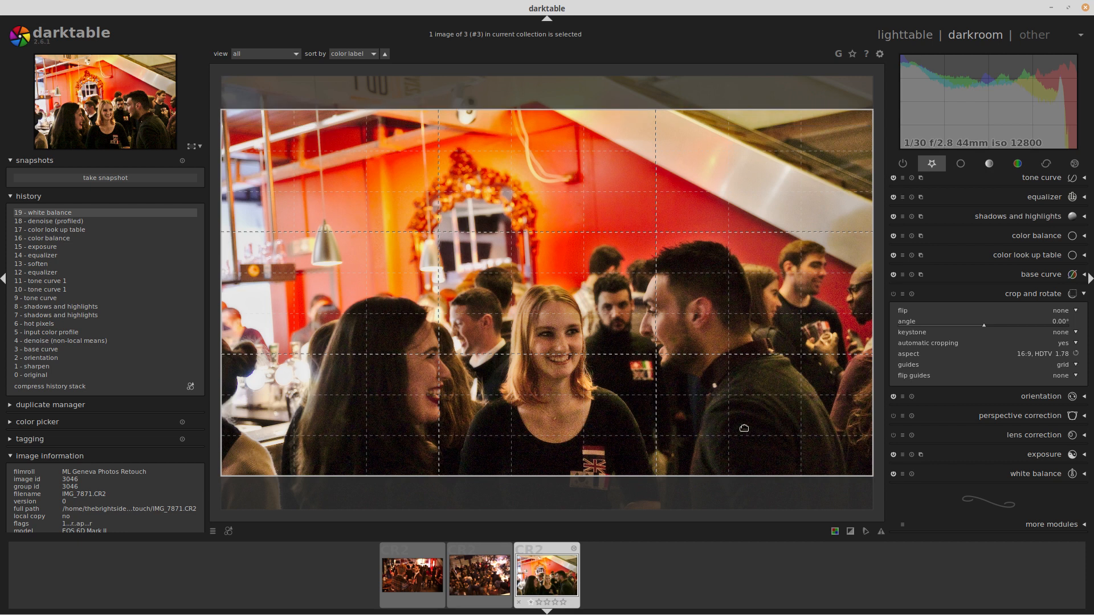
pyautogui.click(1027, 355)
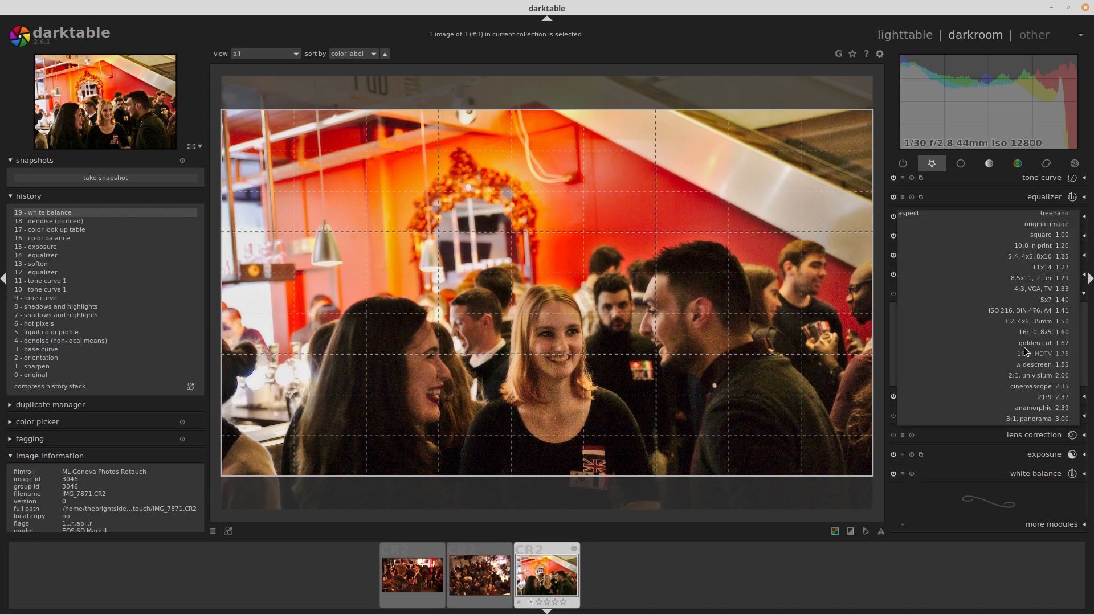
pyautogui.click(1037, 226)
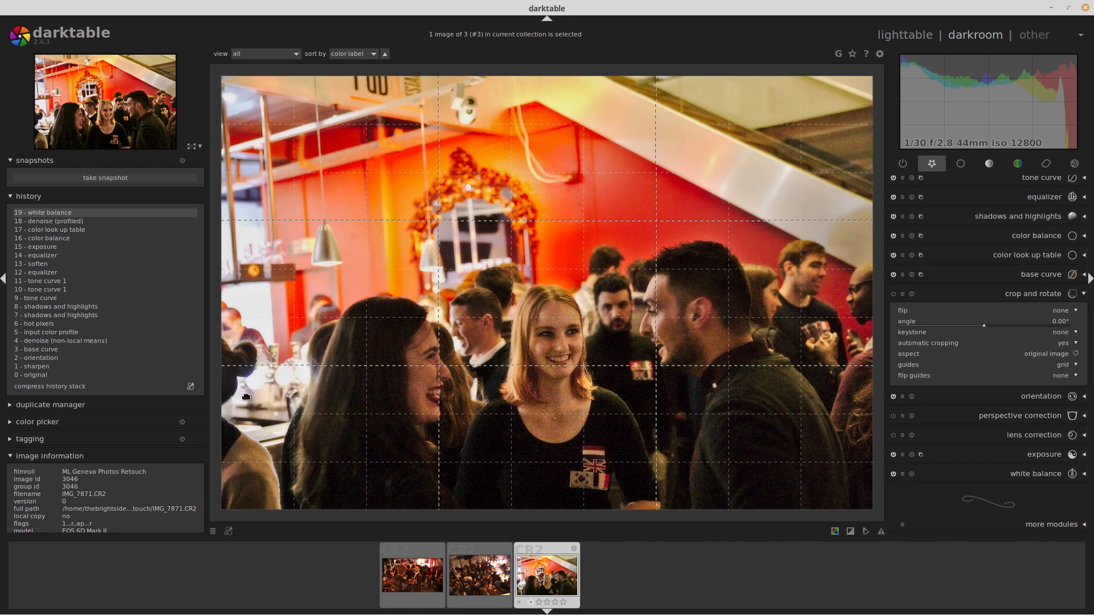
pyautogui.moveTo(233, 97); pyautogui.dragTo(297, 125)
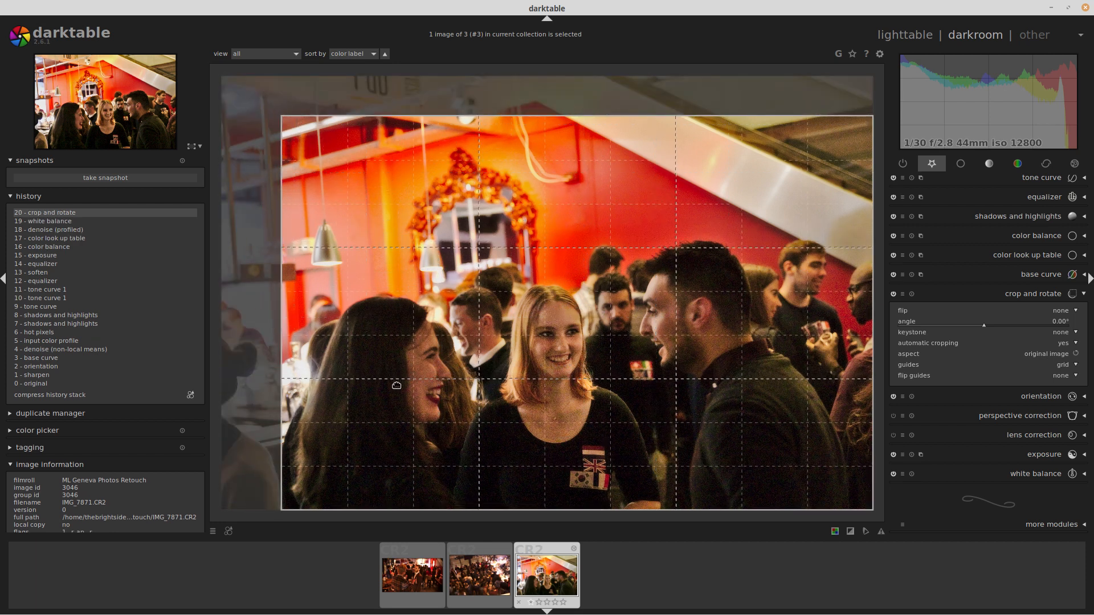
pyautogui.press('Return')
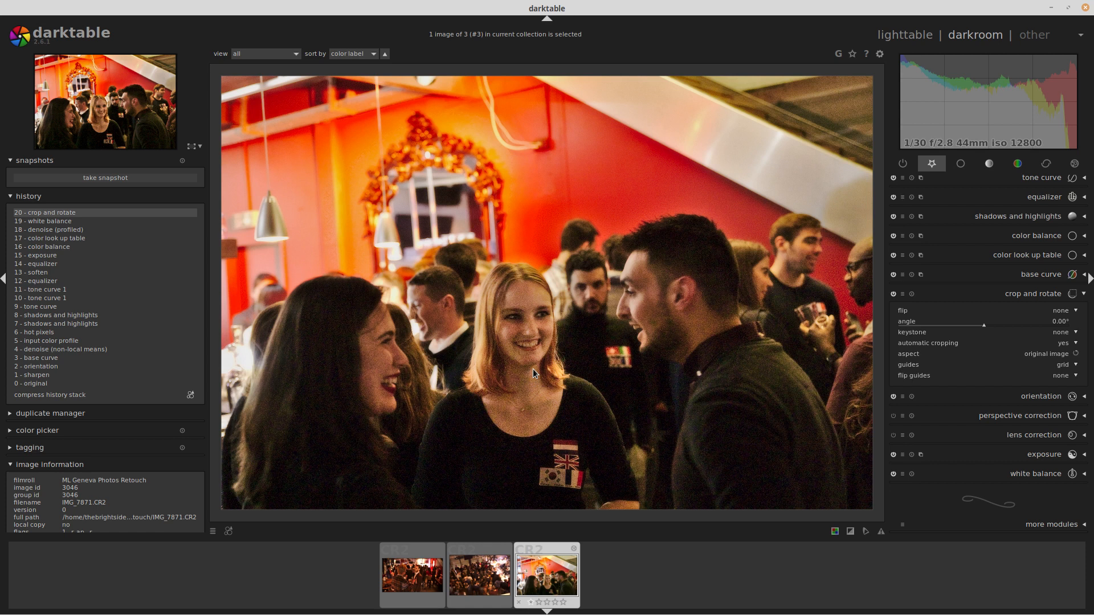
# Compare the edited photo with its base curve history stage, and view it beside the other two photos in the lighttable.
pyautogui.click(81, 357)
pyautogui.click(97, 214)
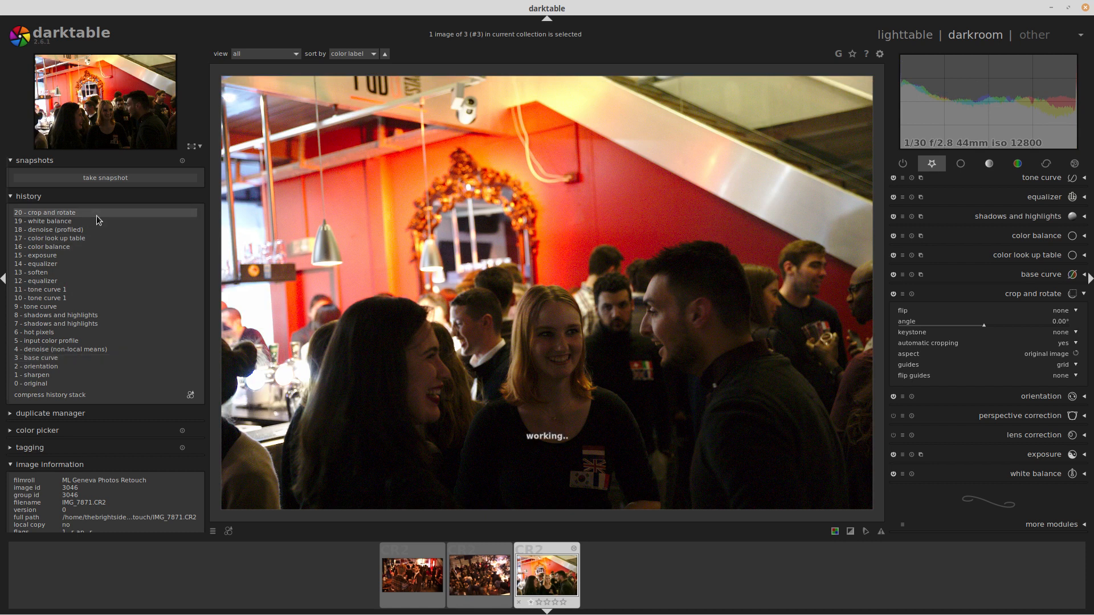
pyautogui.click(889, 36)
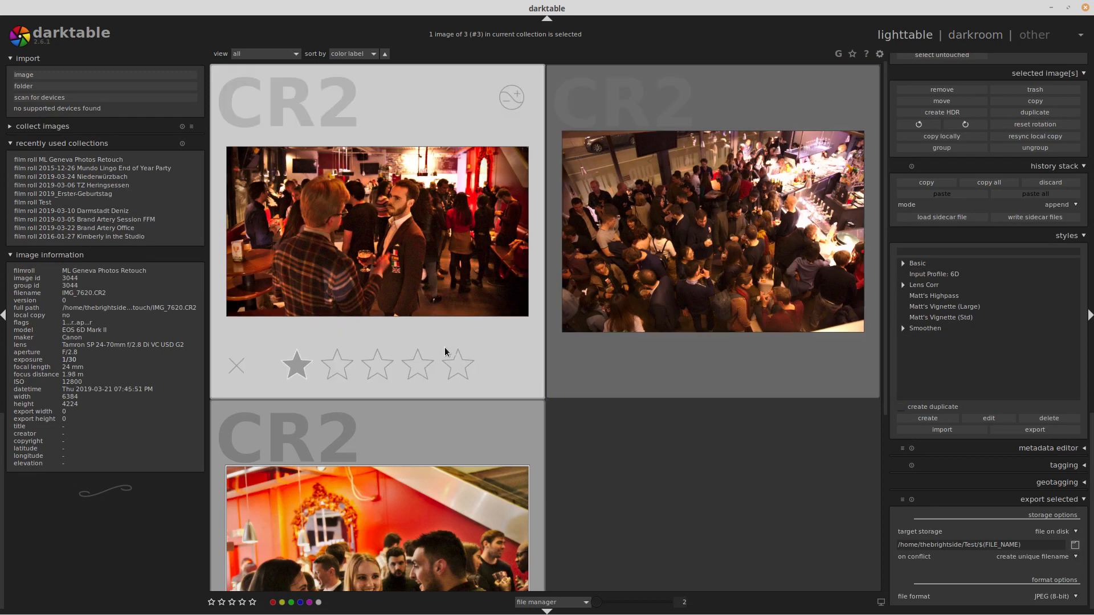
pyautogui.scroll(-1, 543, 340)
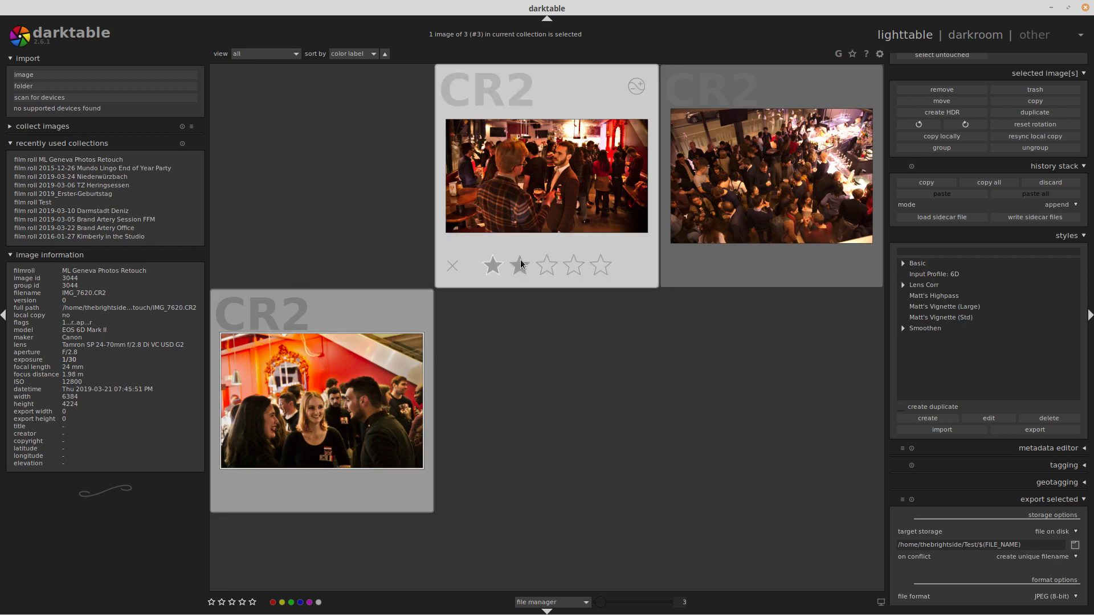
# Reopen the photo of the three people by the red wall and set its white balance temperature to 3919K.
pyautogui.doubleClick(349, 423)
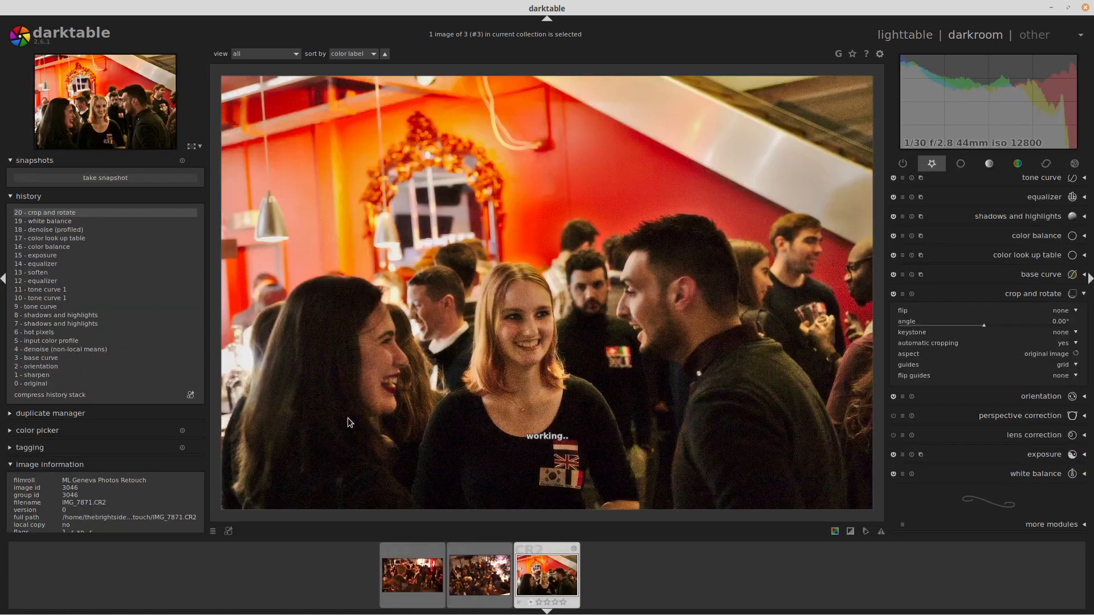
pyautogui.click(1023, 473)
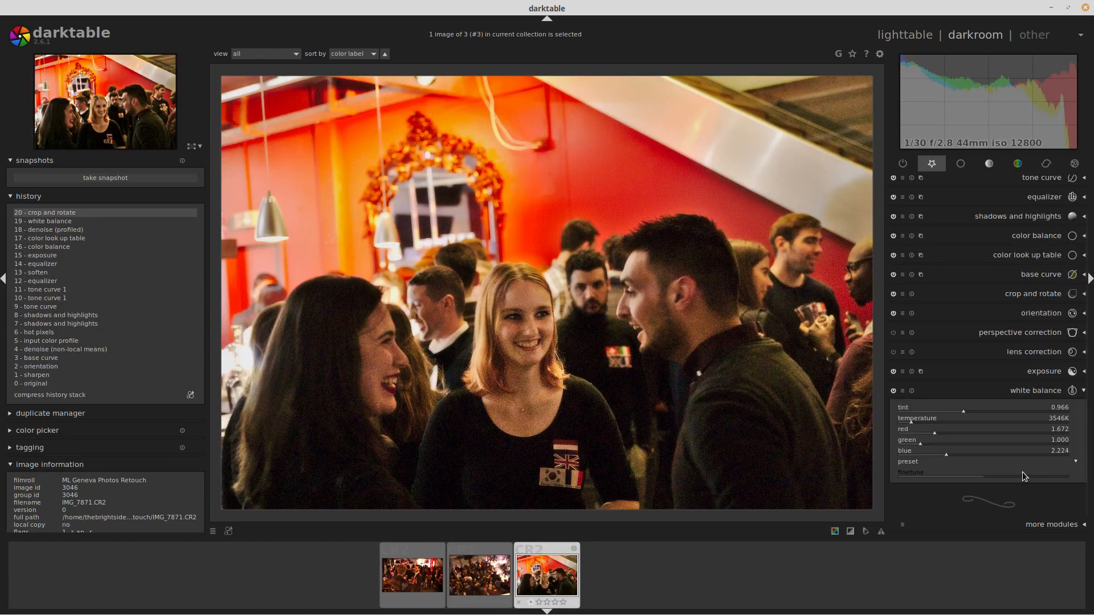
pyautogui.click(913, 425)
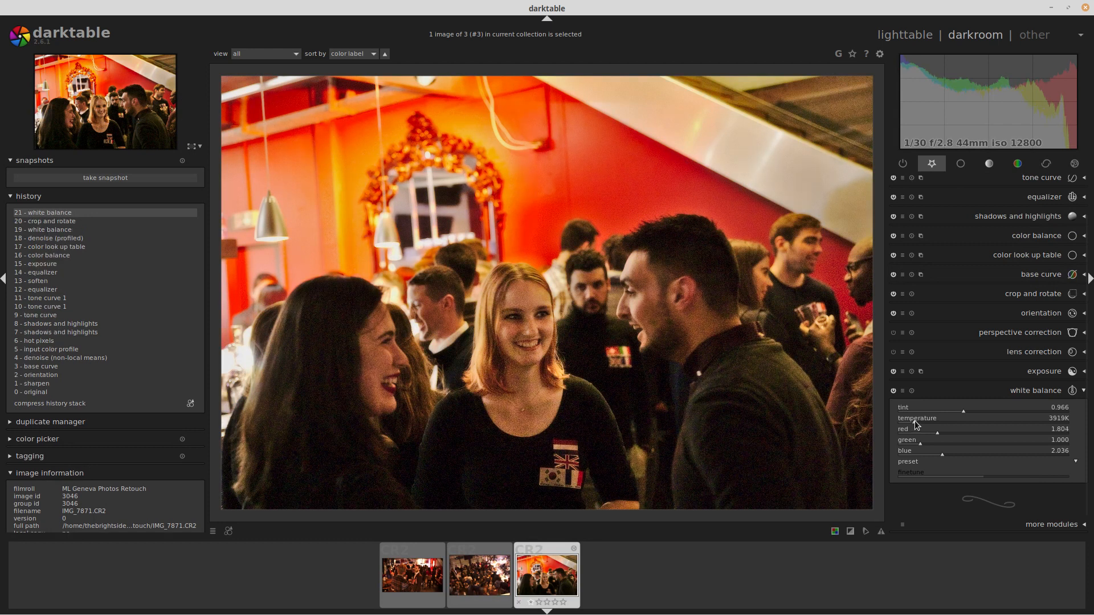
# Try boosting the colors with velvia at 49% strength and a mid-tones bias of 0.94.
pyautogui.click(1027, 165)
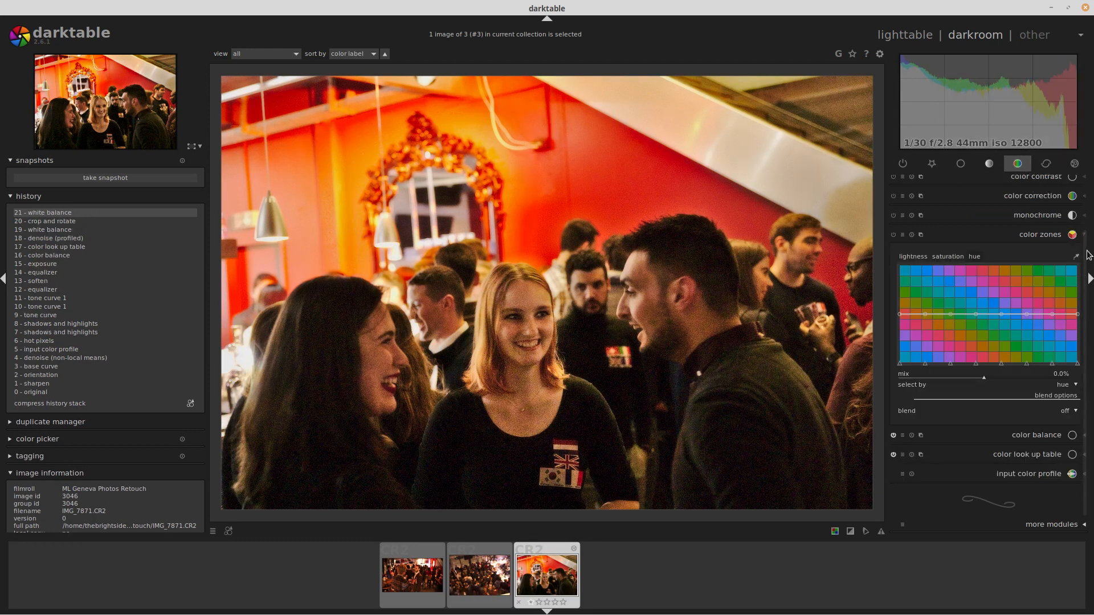
pyautogui.scroll(3, 1053, 186)
pyautogui.click(1053, 185)
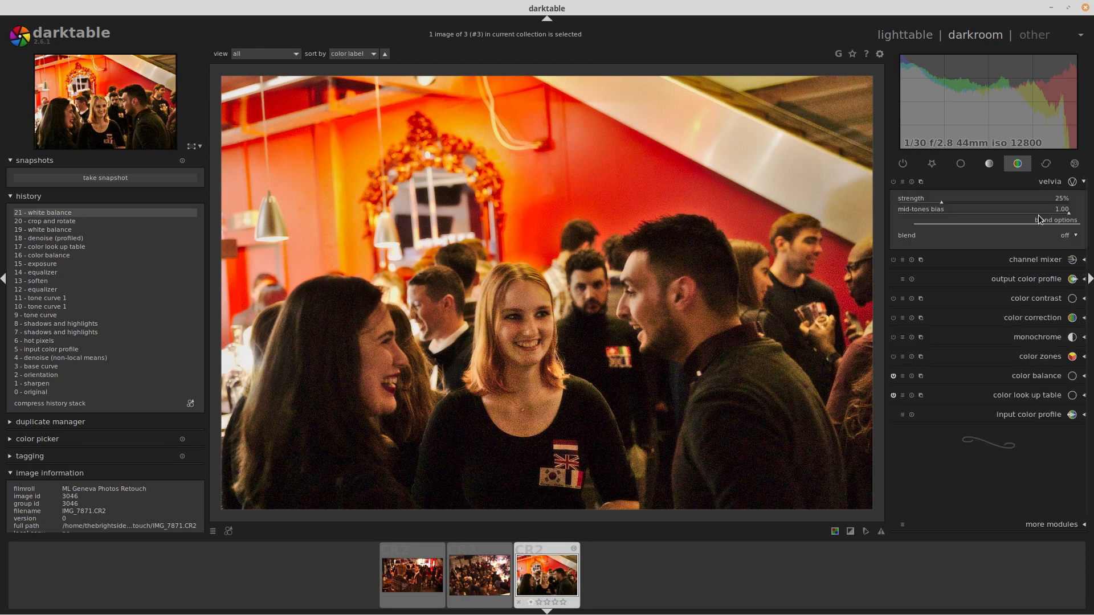
pyautogui.click(948, 202)
pyautogui.scroll(13, 947, 199)
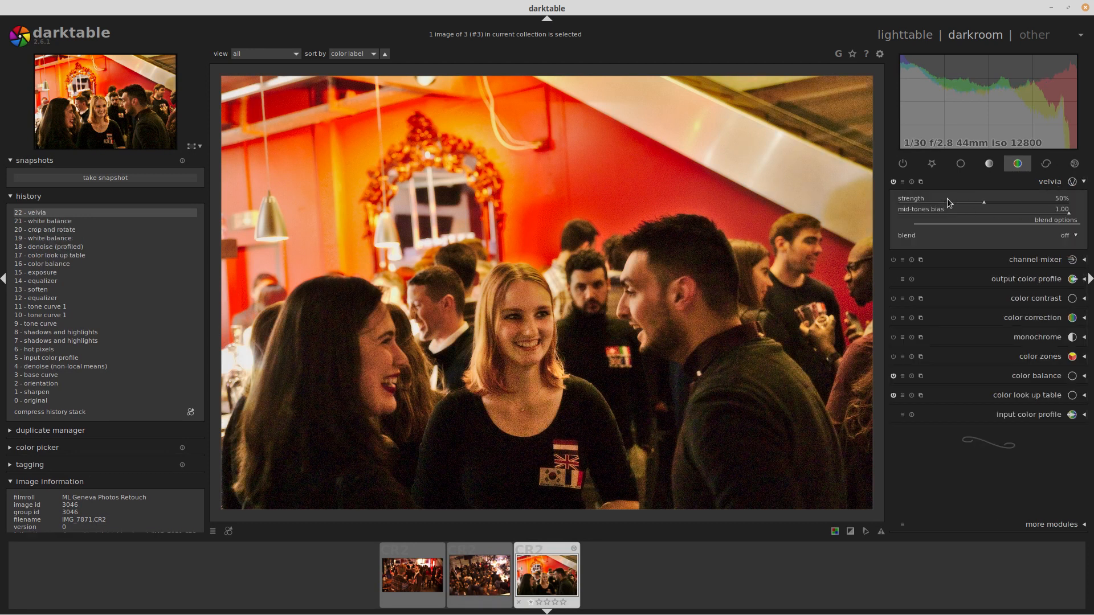
pyautogui.scroll(-6, 953, 212)
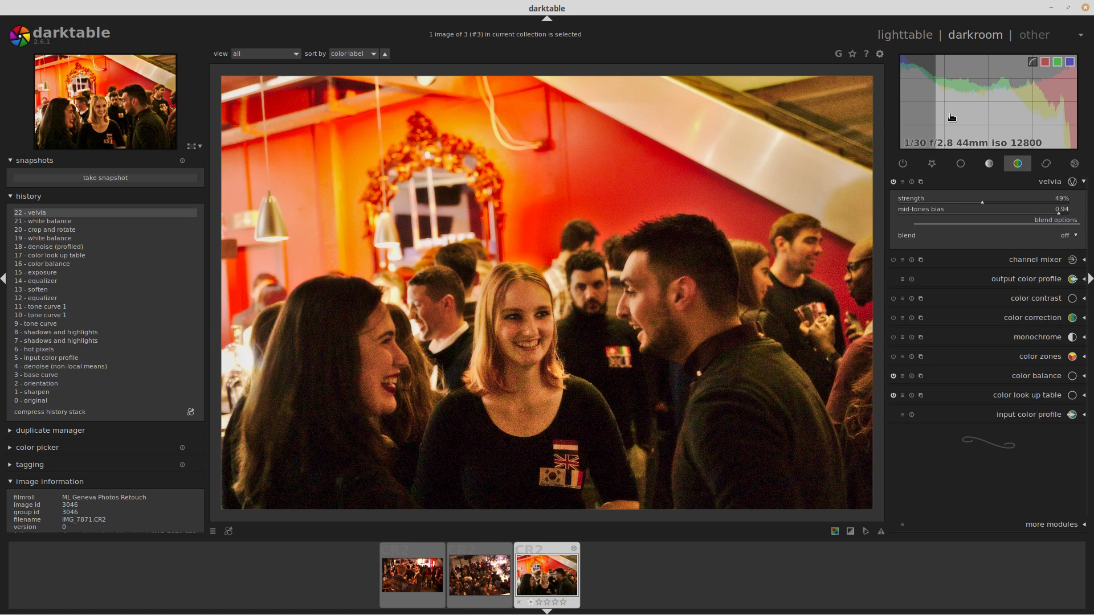
# Try slightly raising the two coarsest luma bands in the equalizer.
pyautogui.click(932, 164)
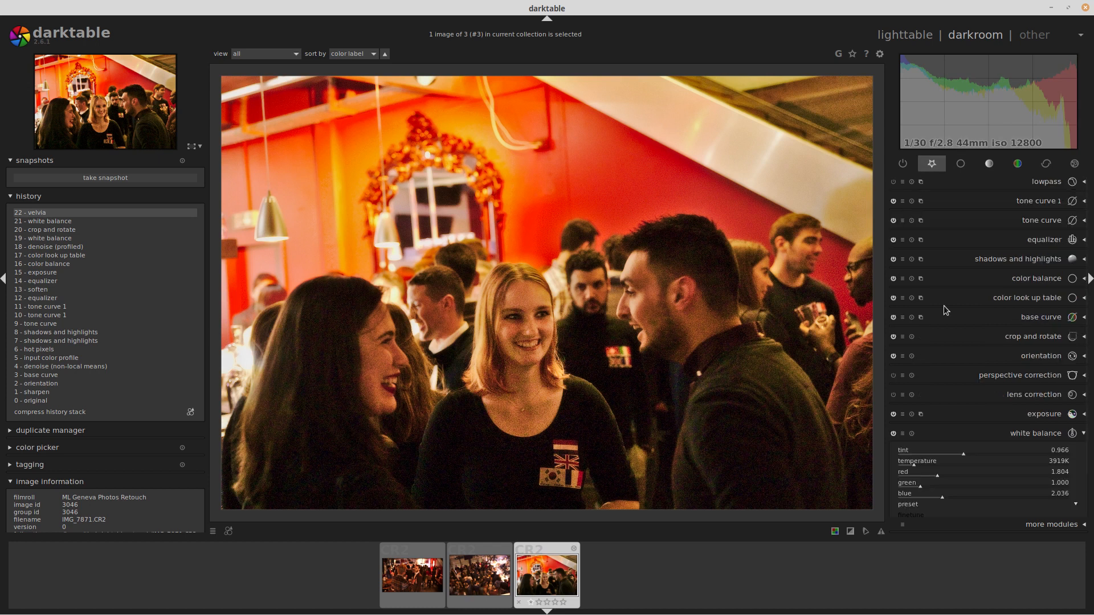
pyautogui.click(1040, 241)
pyautogui.moveTo(945, 269); pyautogui.dragTo(934, 275)
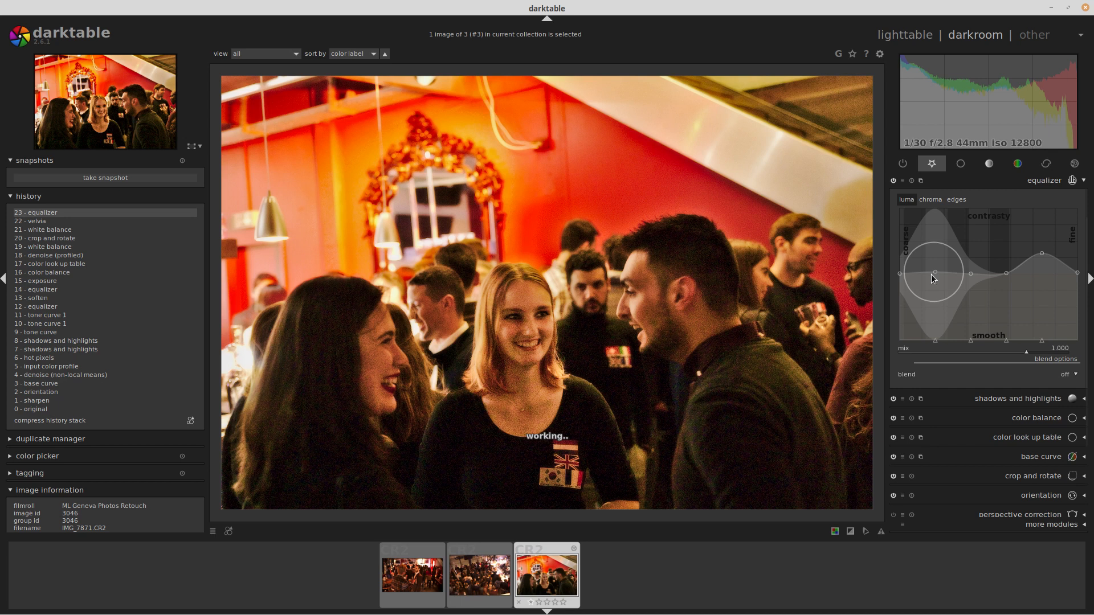
pyautogui.moveTo(900, 273)
pyautogui.mouseDown()
pyautogui.moveTo(904, 258)
pyautogui.moveTo(898, 271)
pyautogui.mouseUp()
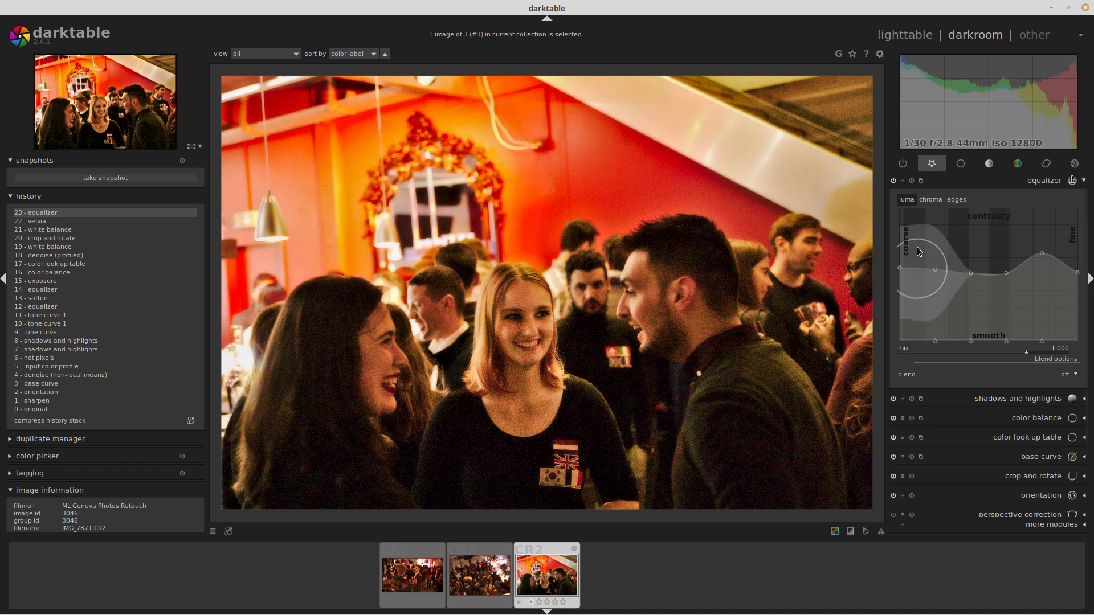
pyautogui.moveTo(936, 270); pyautogui.dragTo(935, 272)
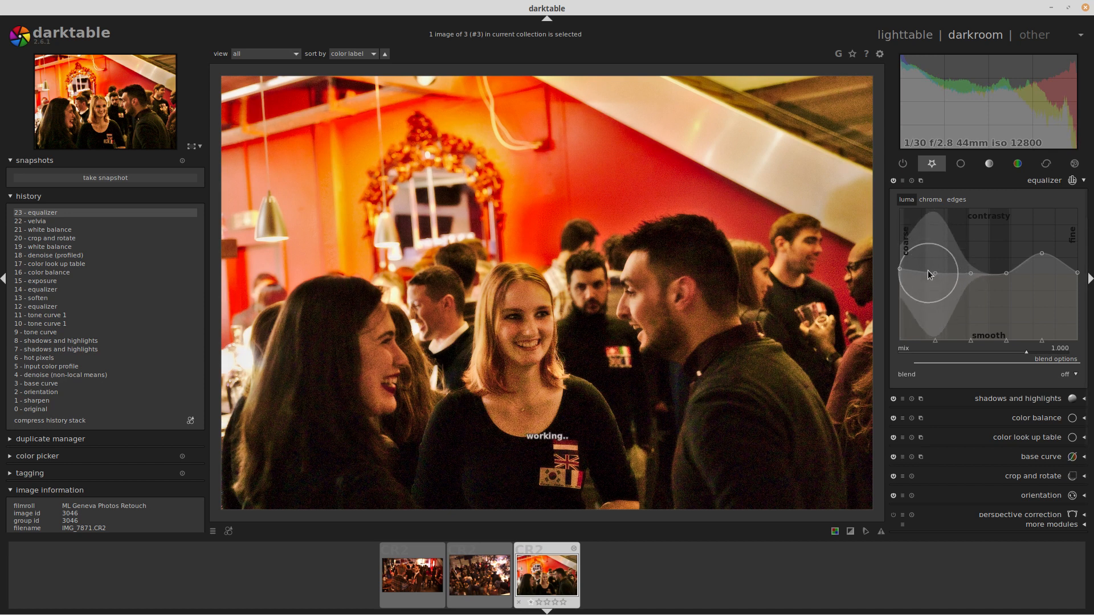
# Check the photo beside the others in the lighttable, then revert it to the latest white balance history stage and compress the history stack.
pyautogui.click(906, 35)
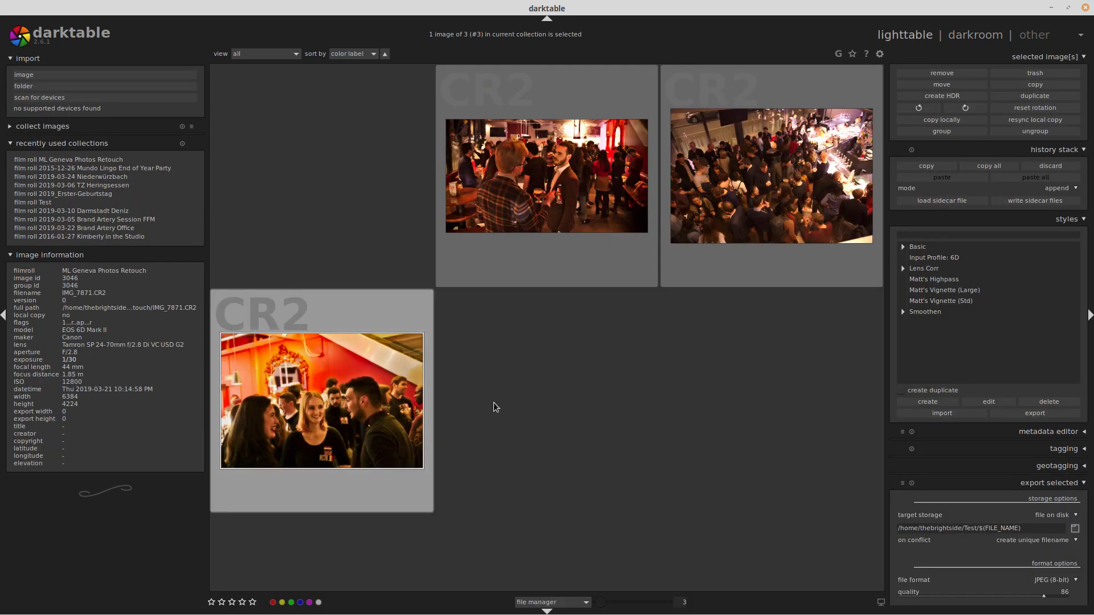
pyautogui.doubleClick(336, 430)
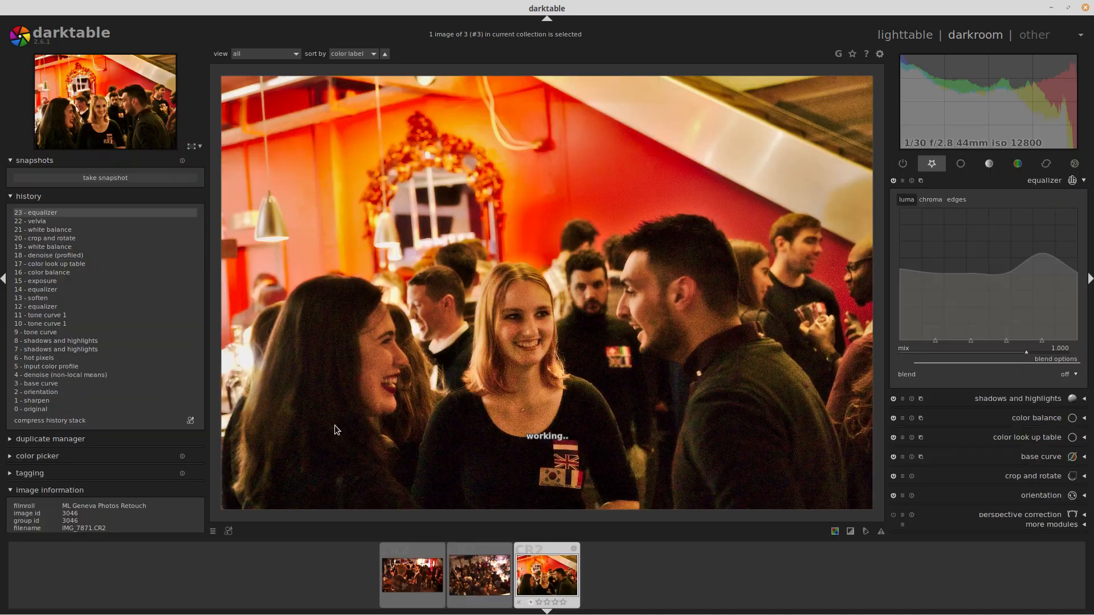
pyautogui.click(51, 231)
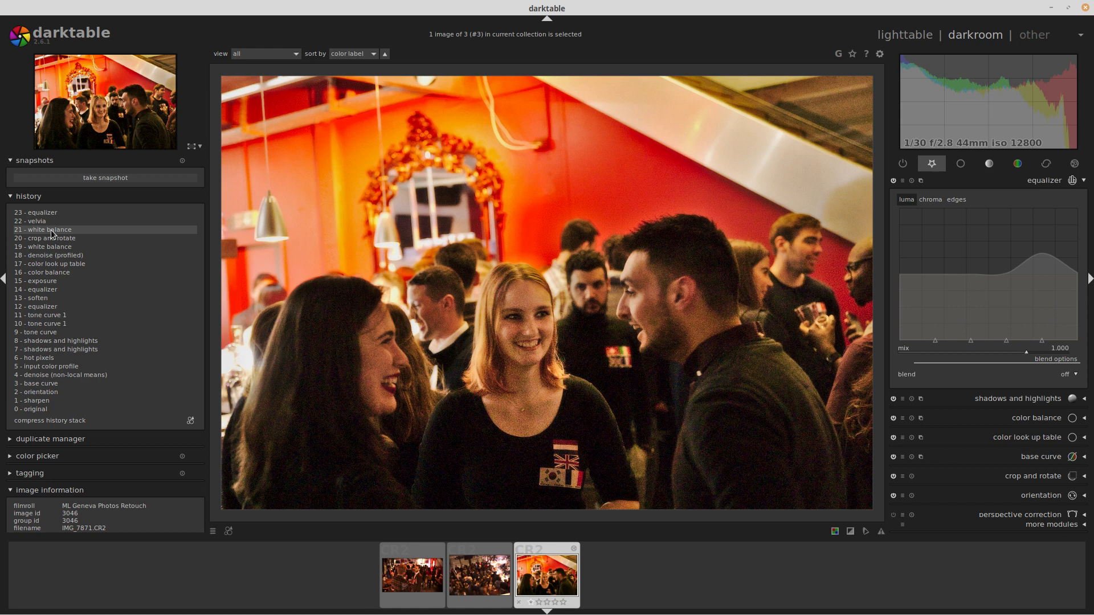
pyautogui.click(80, 421)
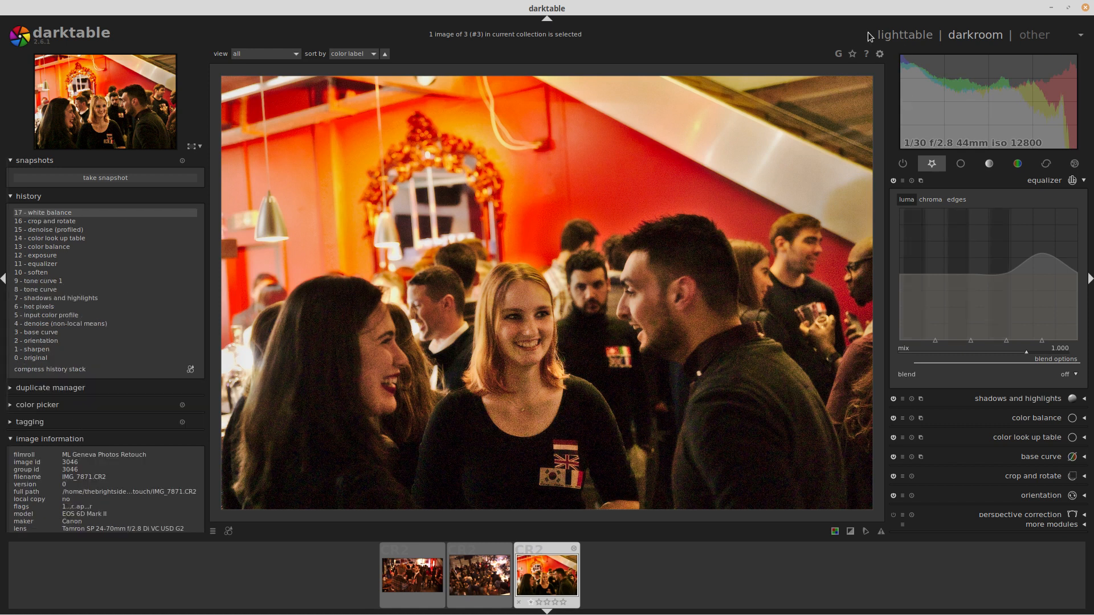
# Open the photo of the two men talking with a beer and set its white balance temperature to 3834K.
pyautogui.click(901, 35)
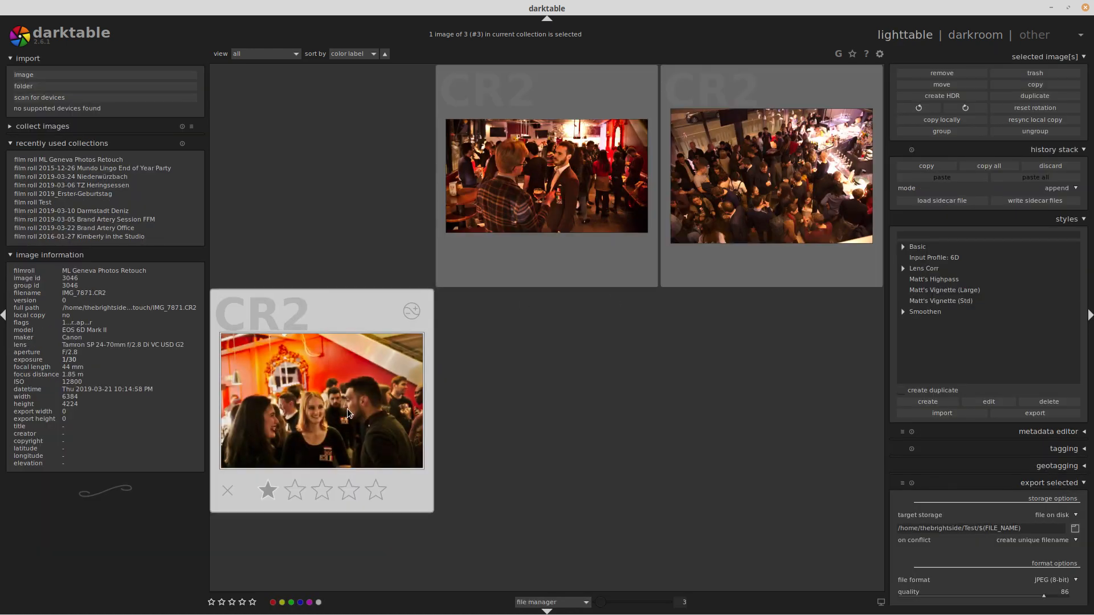
pyautogui.doubleClick(539, 155)
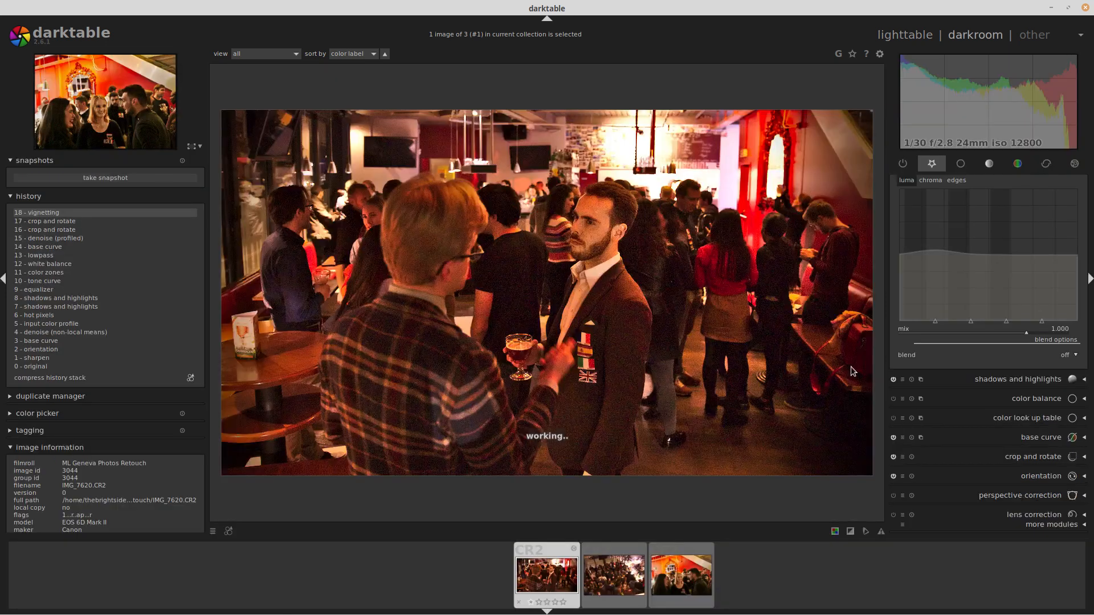
pyautogui.click(1020, 497)
pyautogui.click(1023, 481)
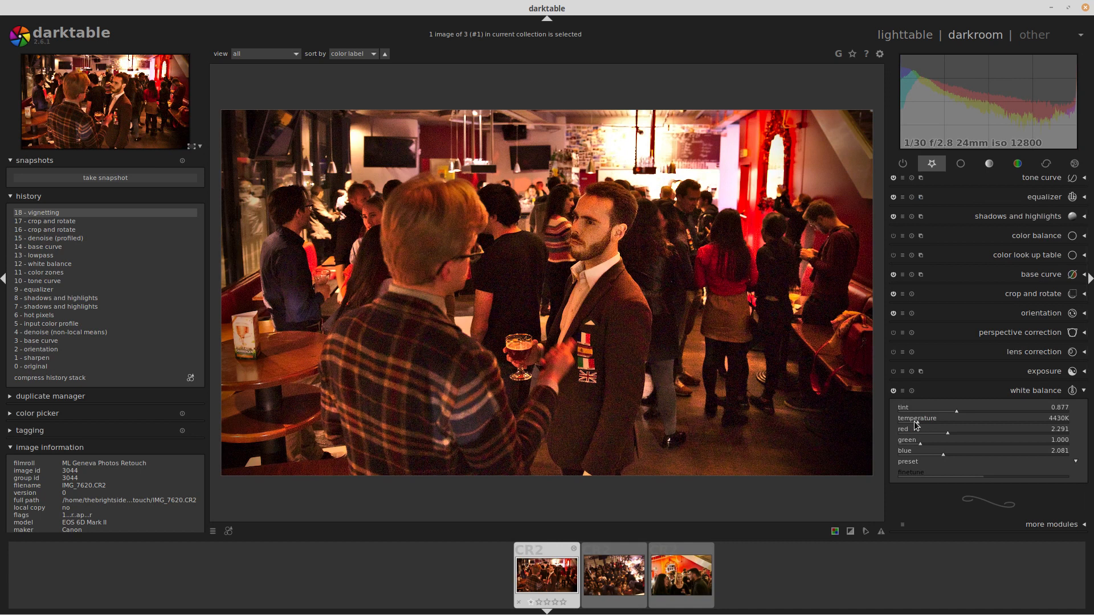
pyautogui.click(913, 422)
pyautogui.click(913, 425)
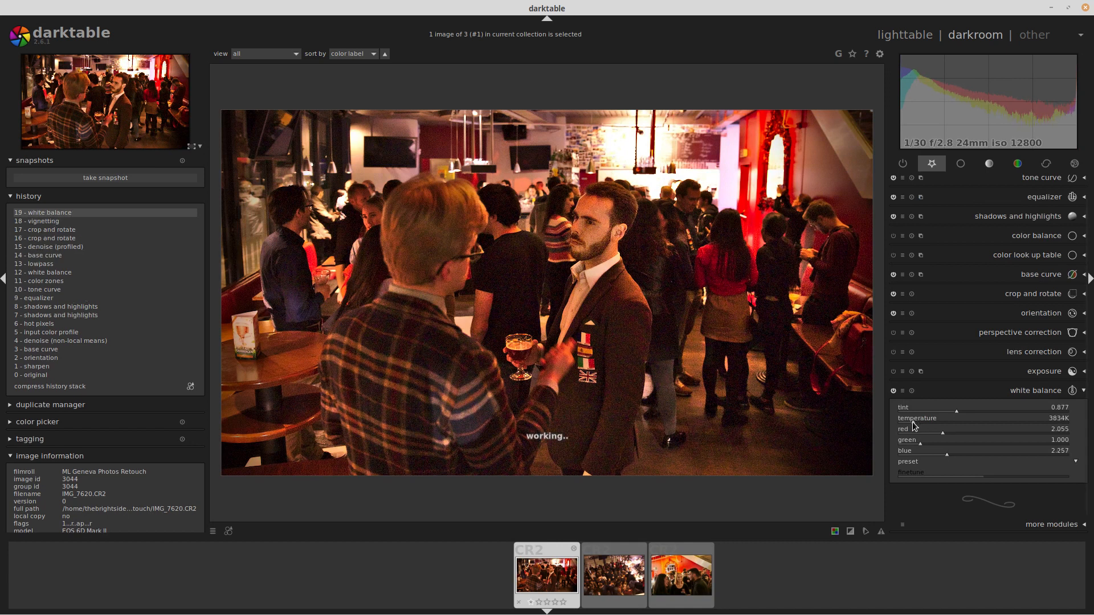
# Open the photo of the crowded bar seen from above and lower its white balance temperature to 3372K.
pyautogui.click(910, 422)
pyautogui.click(893, 34)
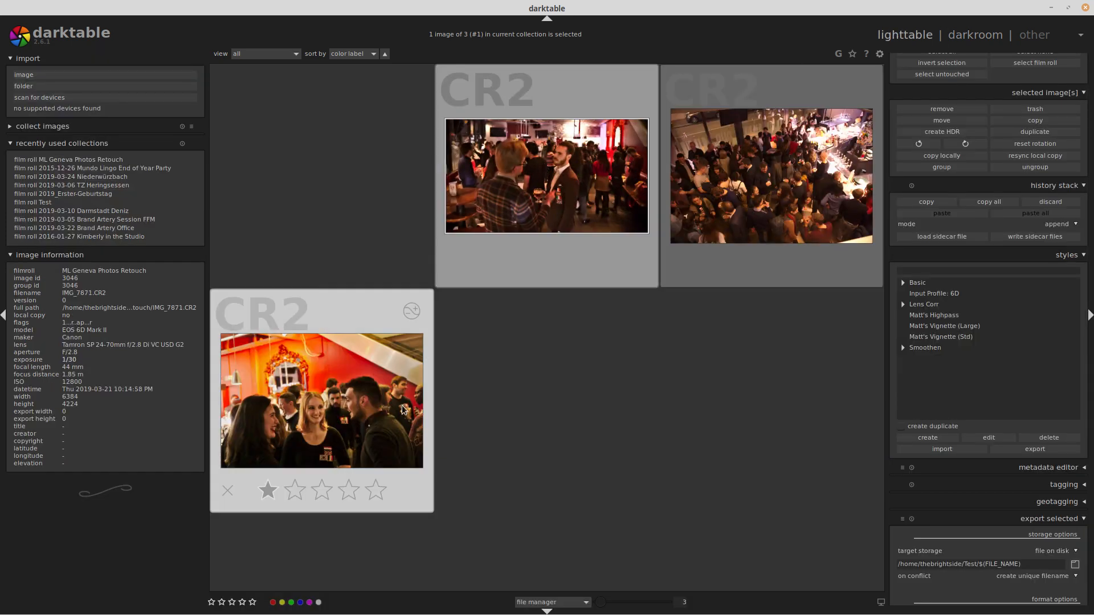
pyautogui.doubleClick(757, 190)
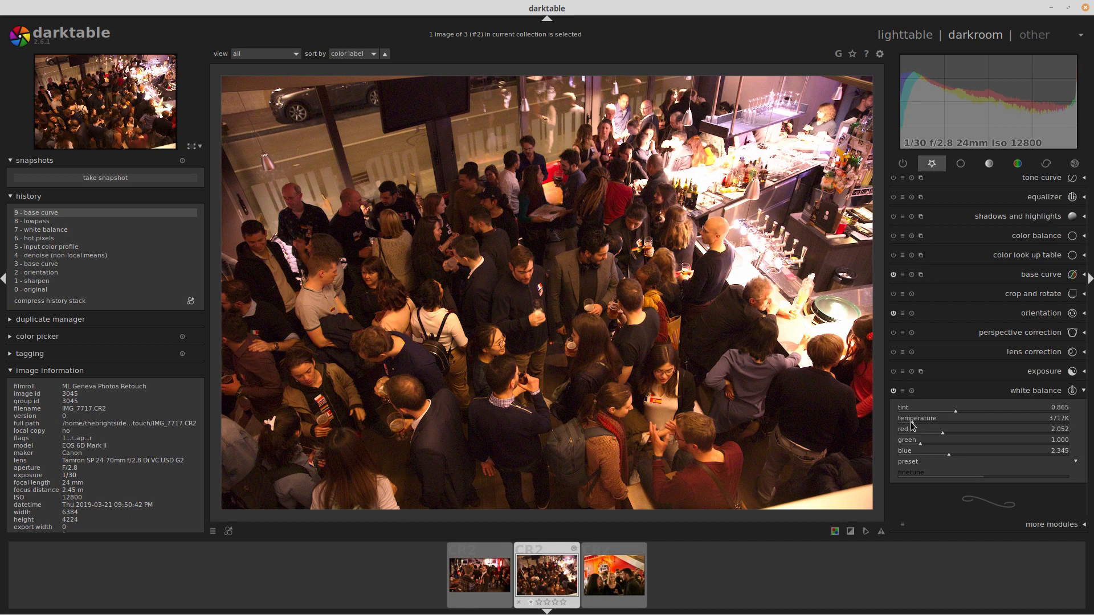
pyautogui.scroll(-3, 911, 425)
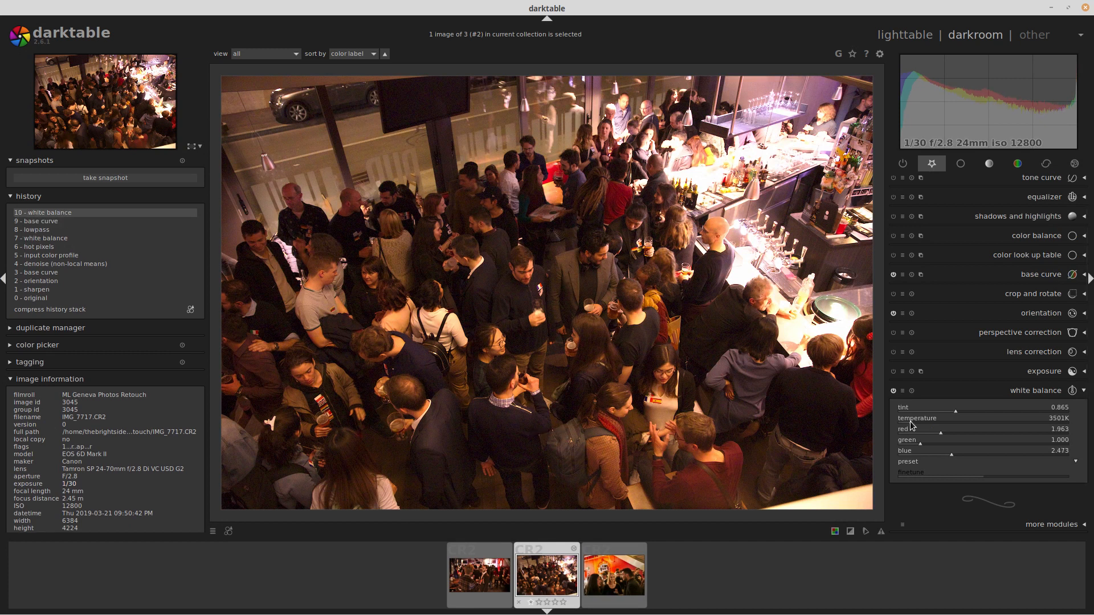
pyautogui.scroll(-2, 911, 425)
# Apply velvia to the crowd photo, raising the strength to 33% and beyond before easing it back down.
pyautogui.click(1017, 163)
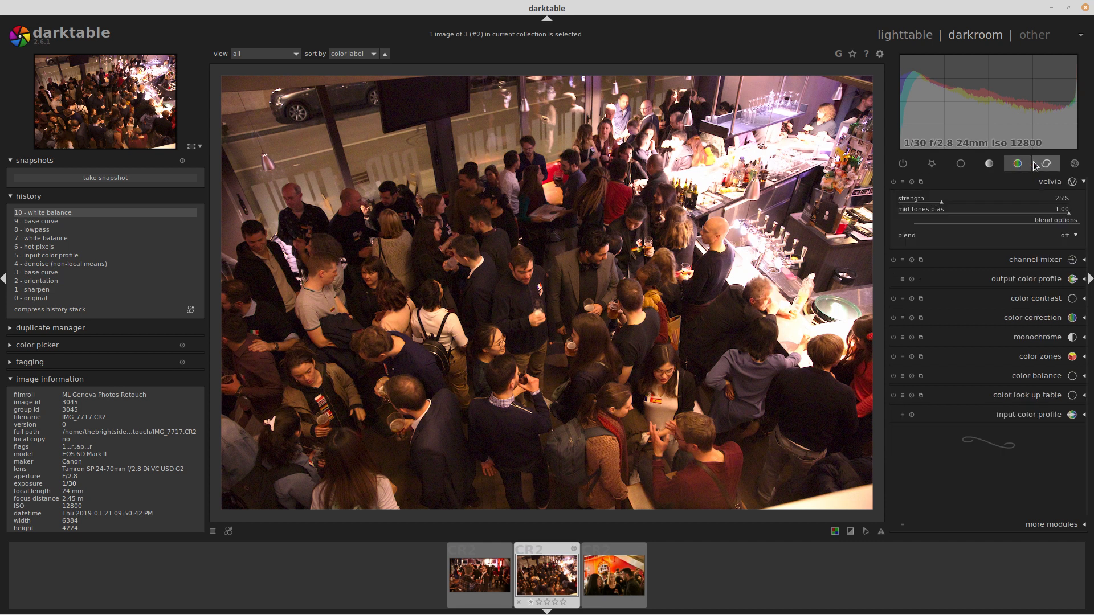
pyautogui.scroll(12, 978, 203)
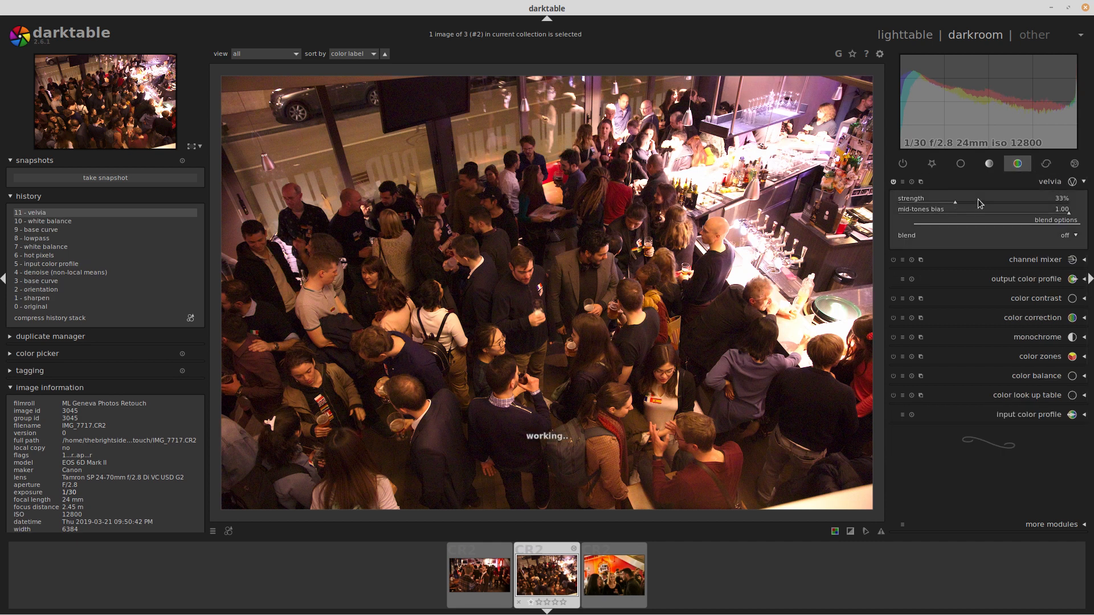
pyautogui.scroll(-9, 979, 203)
# Fine-tune the lowest shadow point of the crowd photo's base curve, comparing the photo with the others in the lighttable.
pyautogui.click(931, 163)
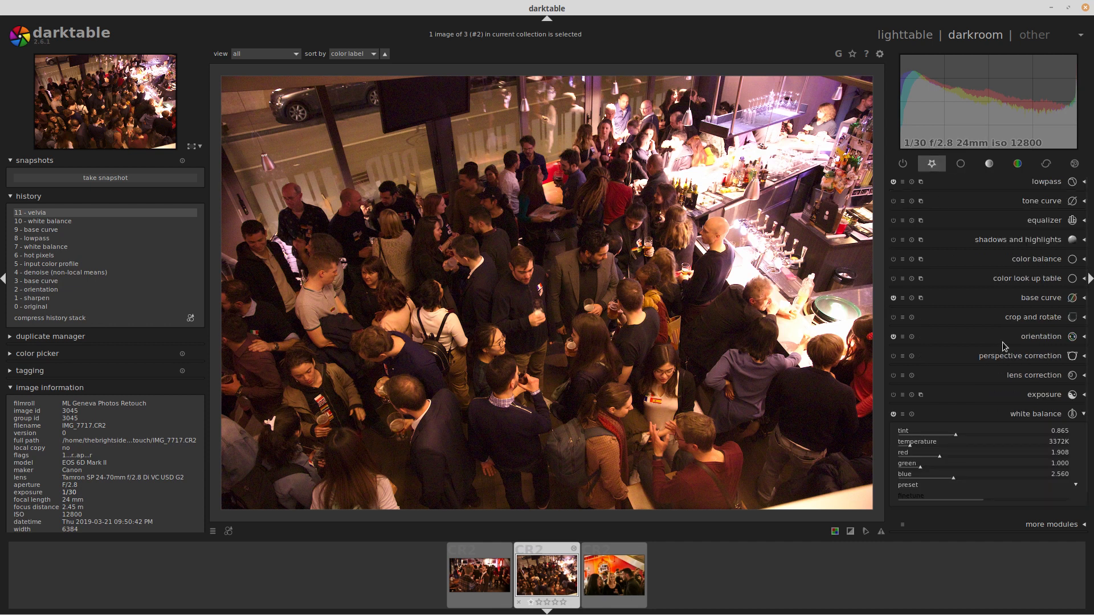
pyautogui.click(1043, 299)
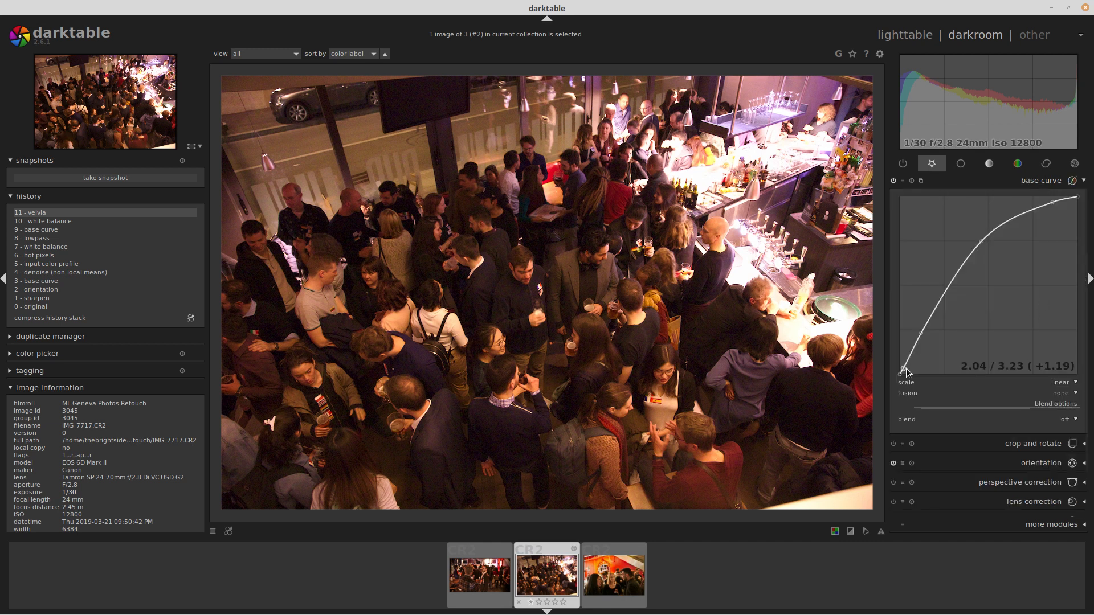
pyautogui.moveTo(907, 372); pyautogui.dragTo(907, 370)
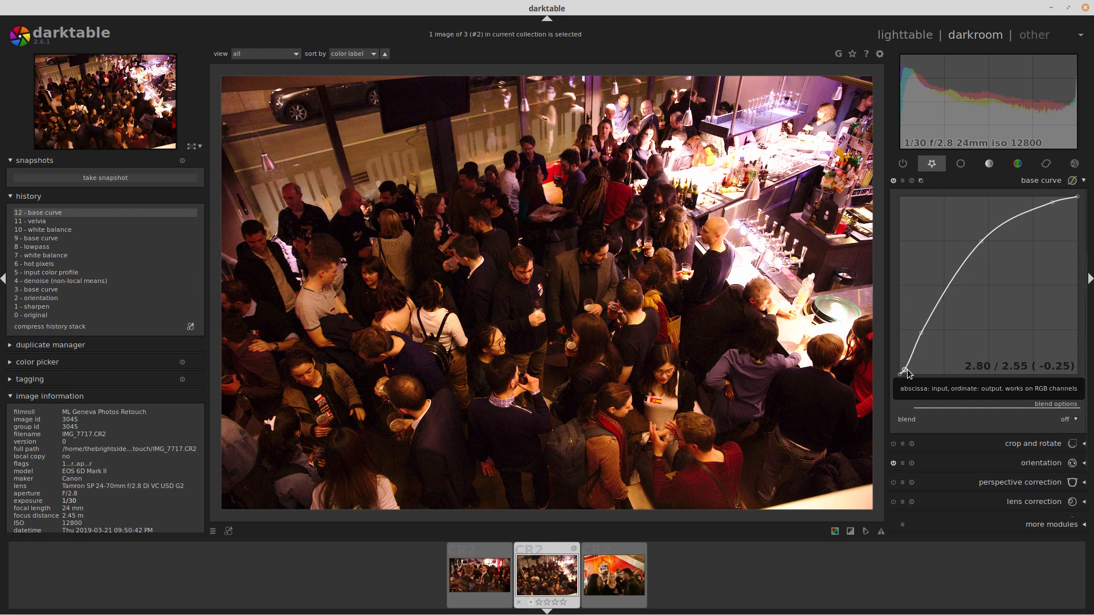
pyautogui.click(903, 35)
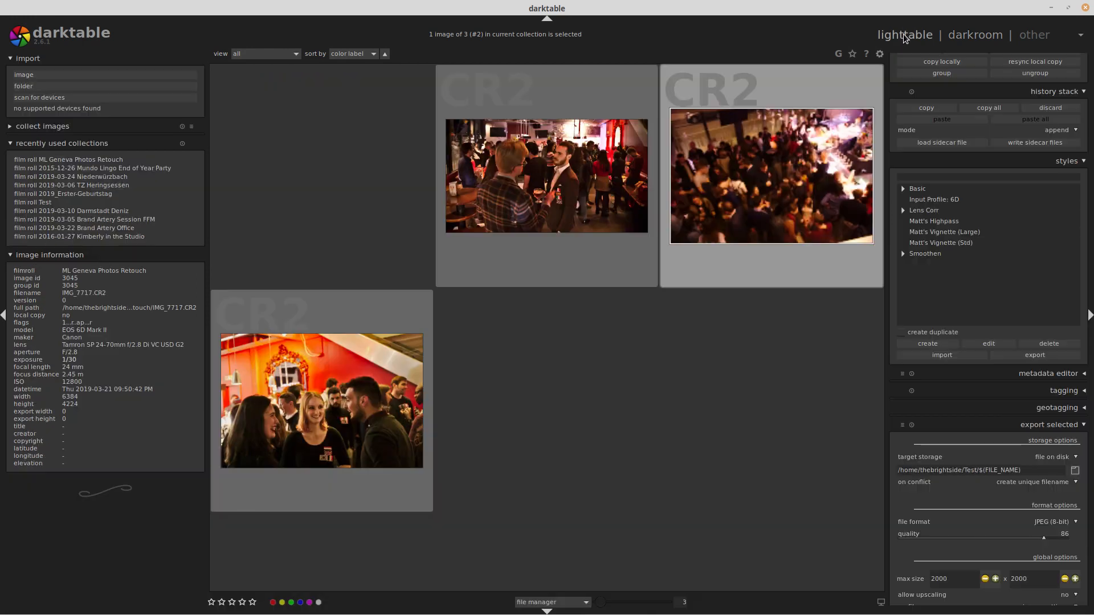
pyautogui.doubleClick(800, 201)
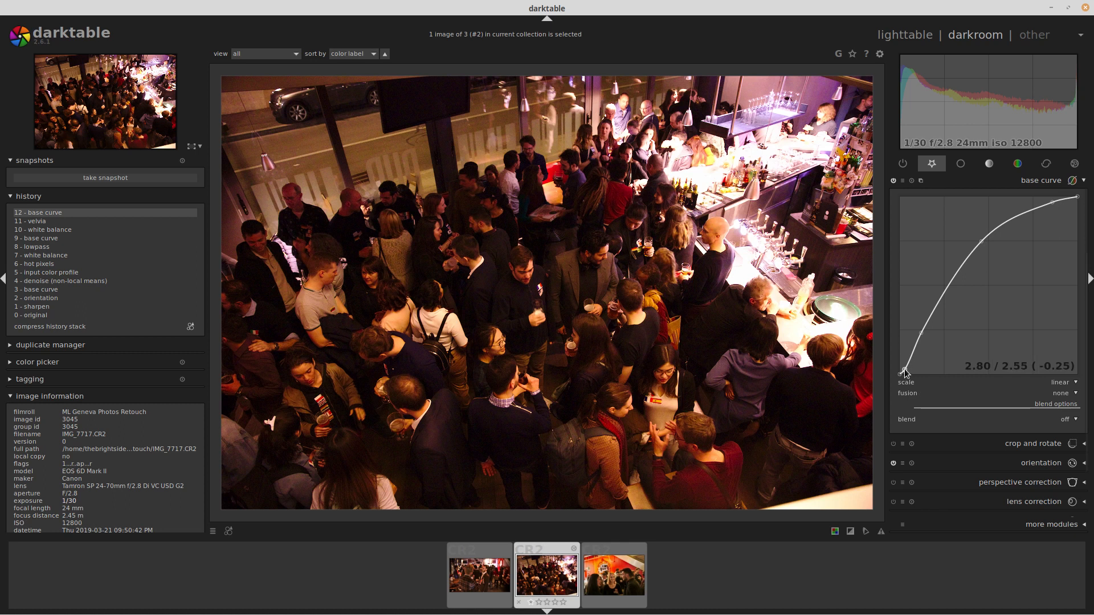
pyautogui.moveTo(906, 374); pyautogui.dragTo(901, 375)
pyautogui.click(898, 37)
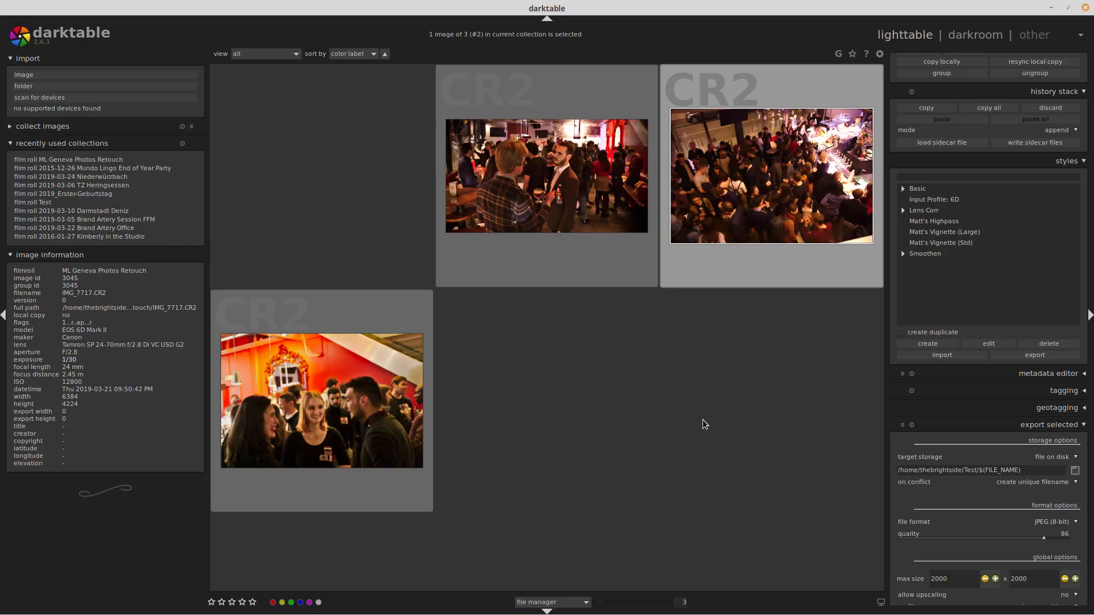
pyautogui.hotkey('ctrl', 'alt', 'Down')
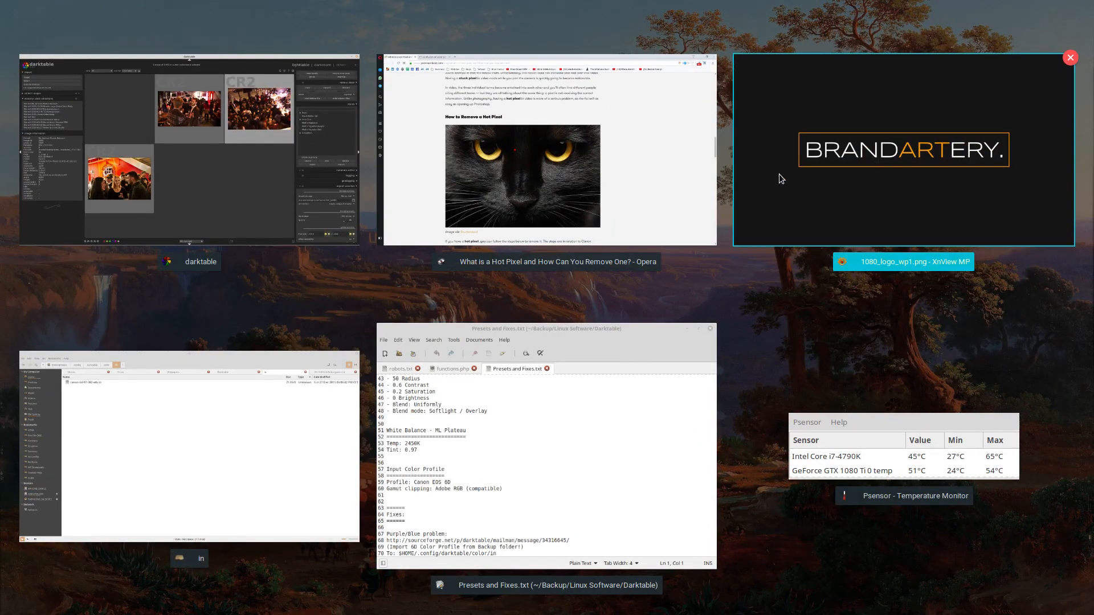
pyautogui.click(295, 169)
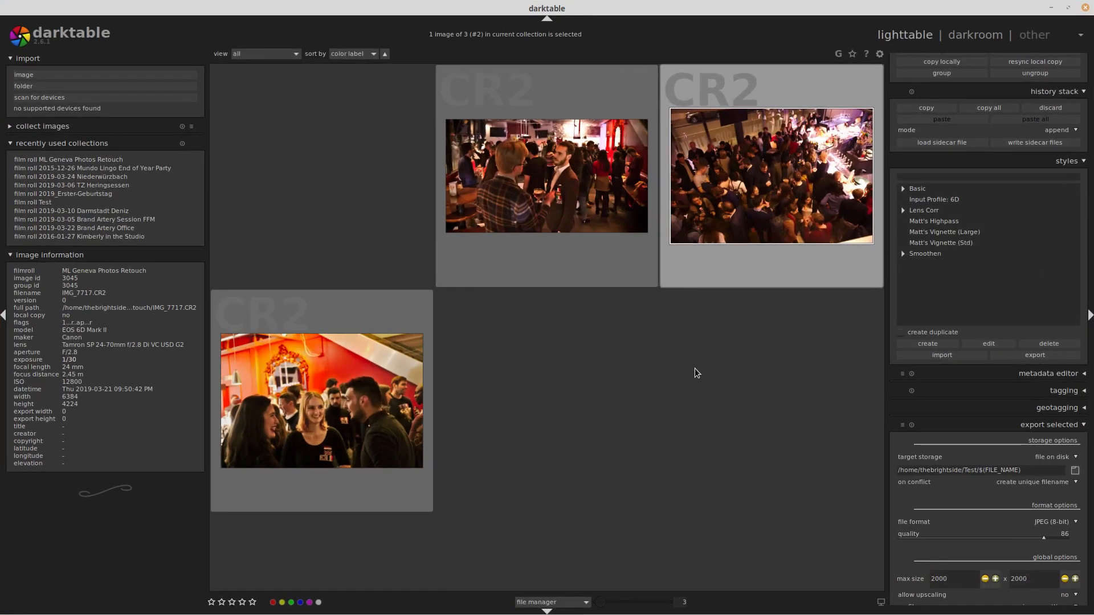
pyautogui.hotkey('ctrl', 'alt', 'Down')
pyautogui.press('Escape')
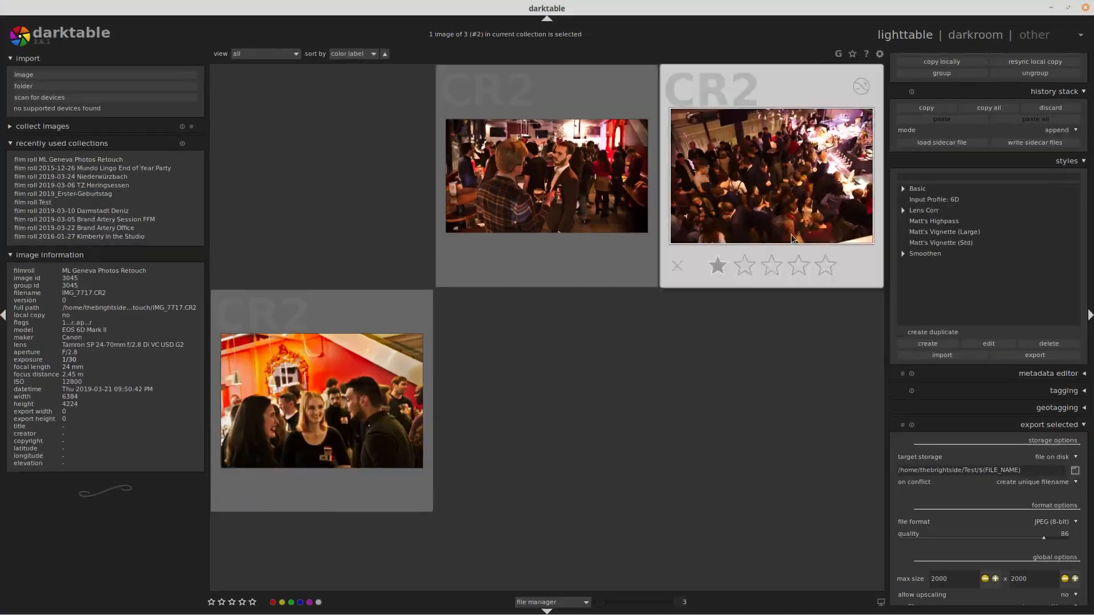
pyautogui.hotkey('ctrl', 'alt', 'Down')
pyautogui.click(833, 201)
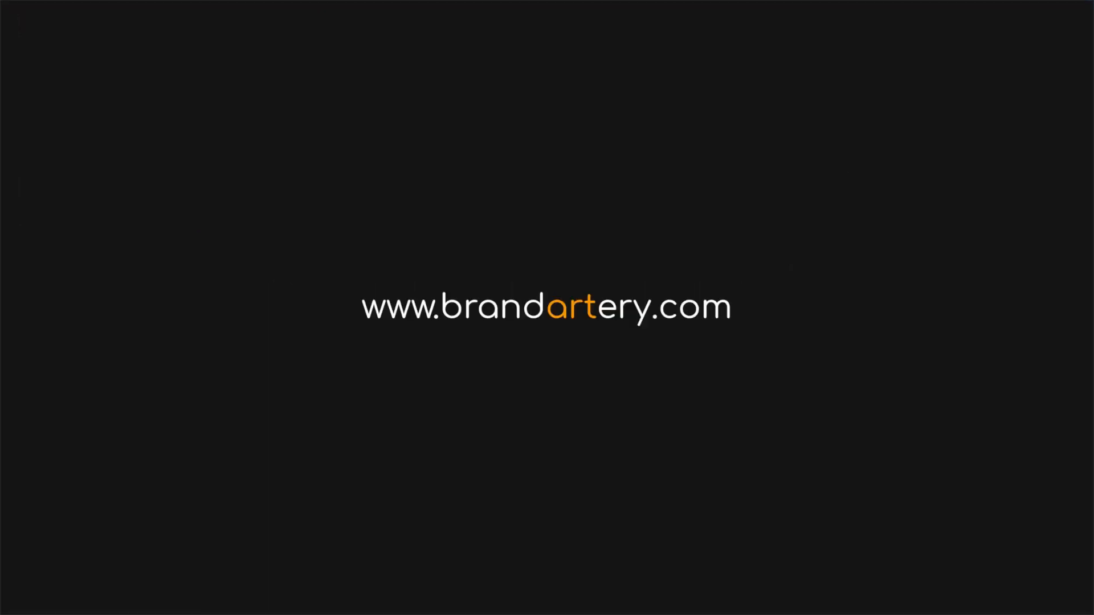